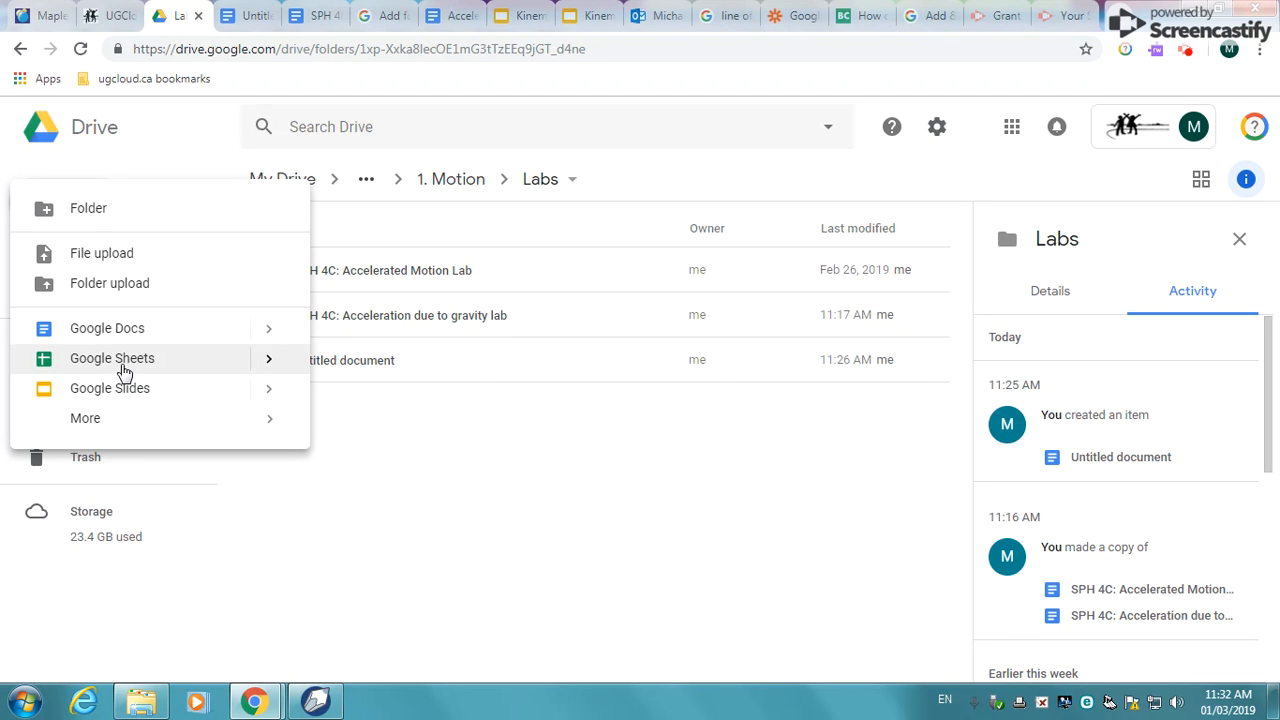
# Create a new blank Google Sheets spreadsheet in the Labs folder.
pyautogui.click(124, 372)
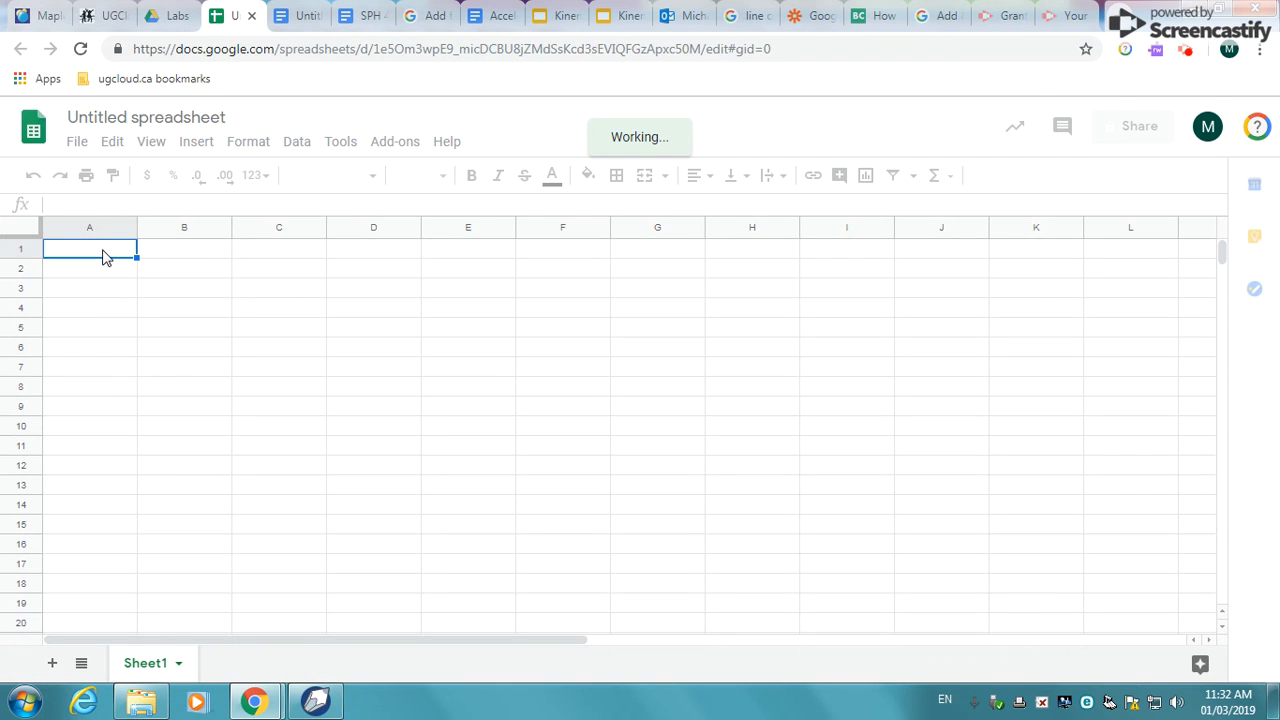
pyautogui.write('D')
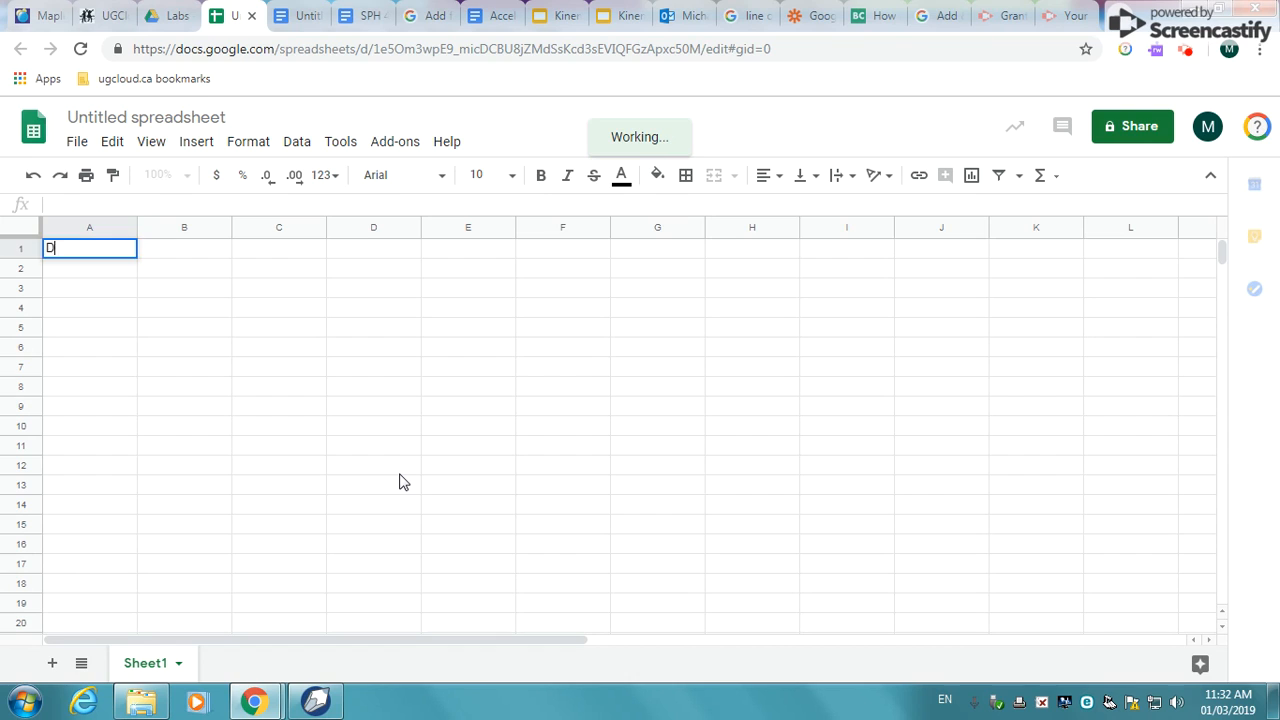
pyautogui.write('istance')
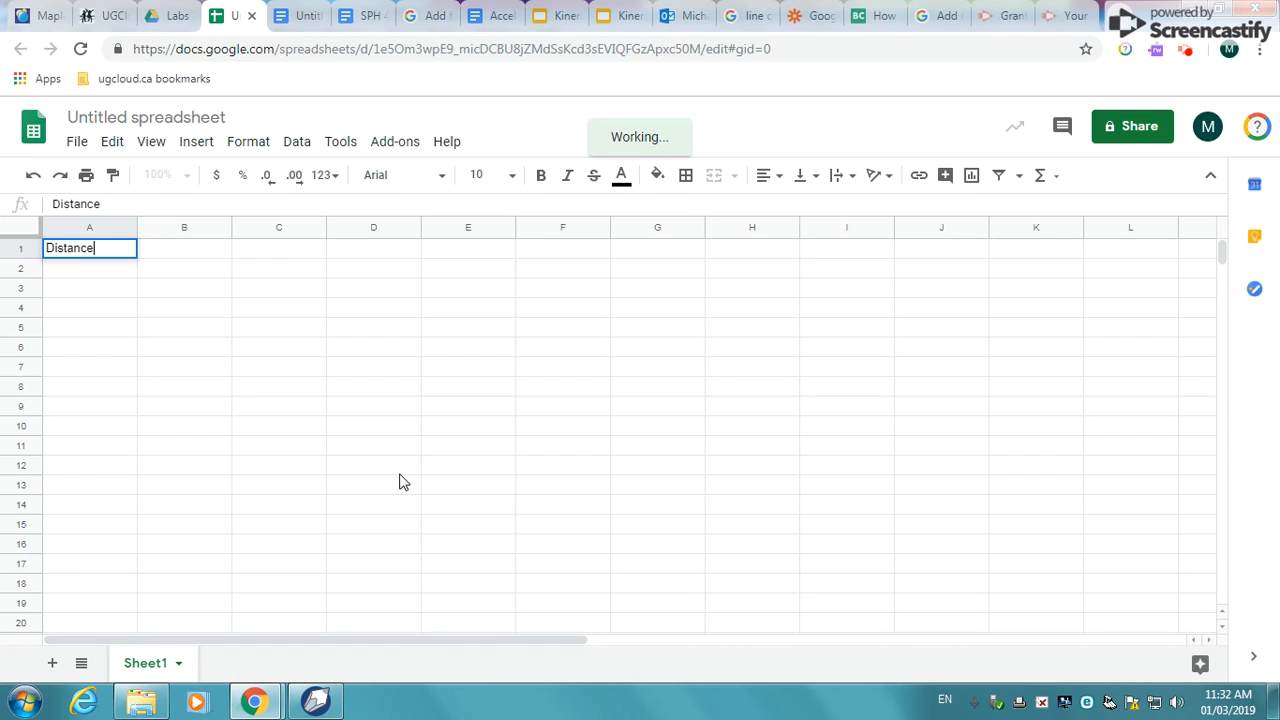
pyautogui.write('(m)')
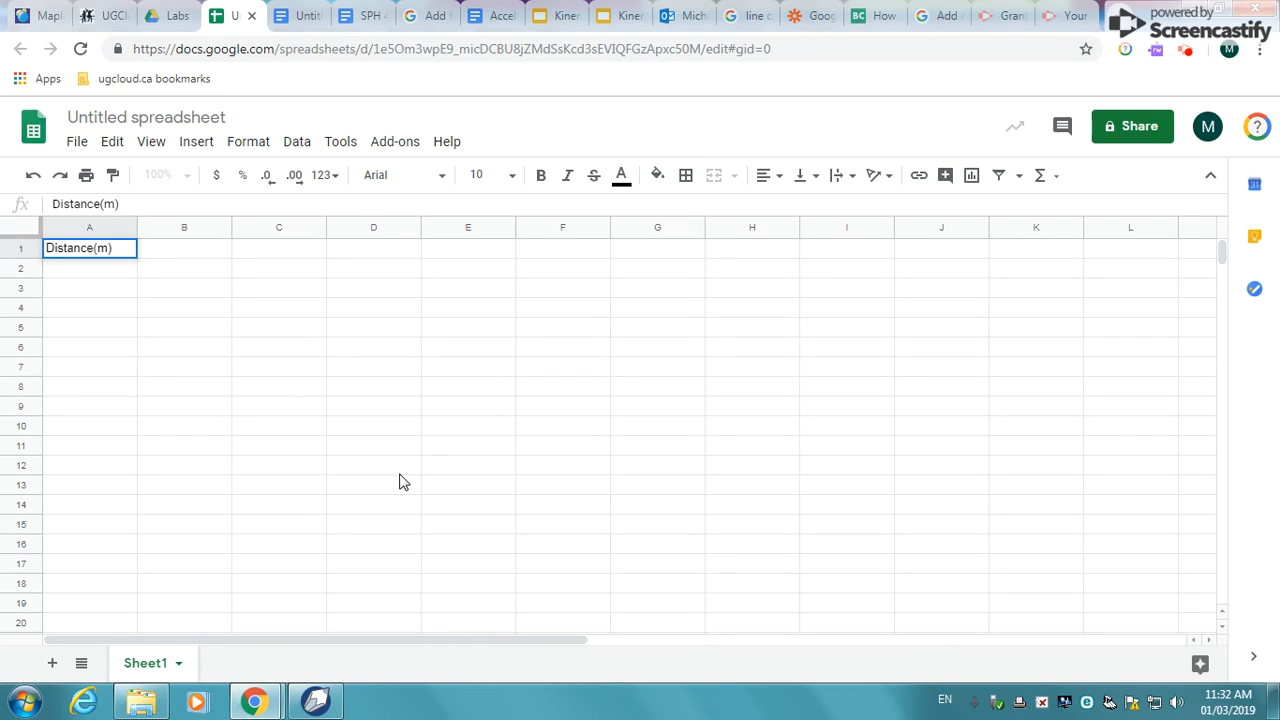
pyautogui.press('Tab')
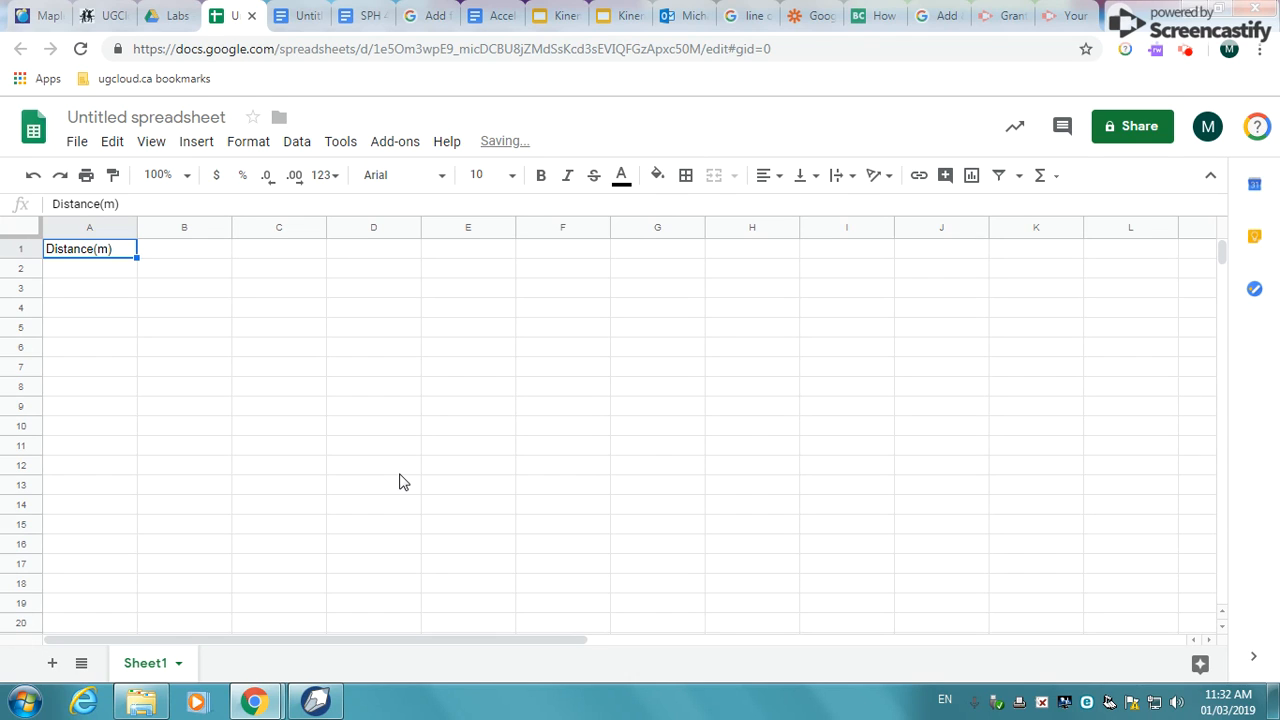
pyautogui.write('tim')
pyautogui.press('BackSpace')
pyautogui.press('BackSpace')
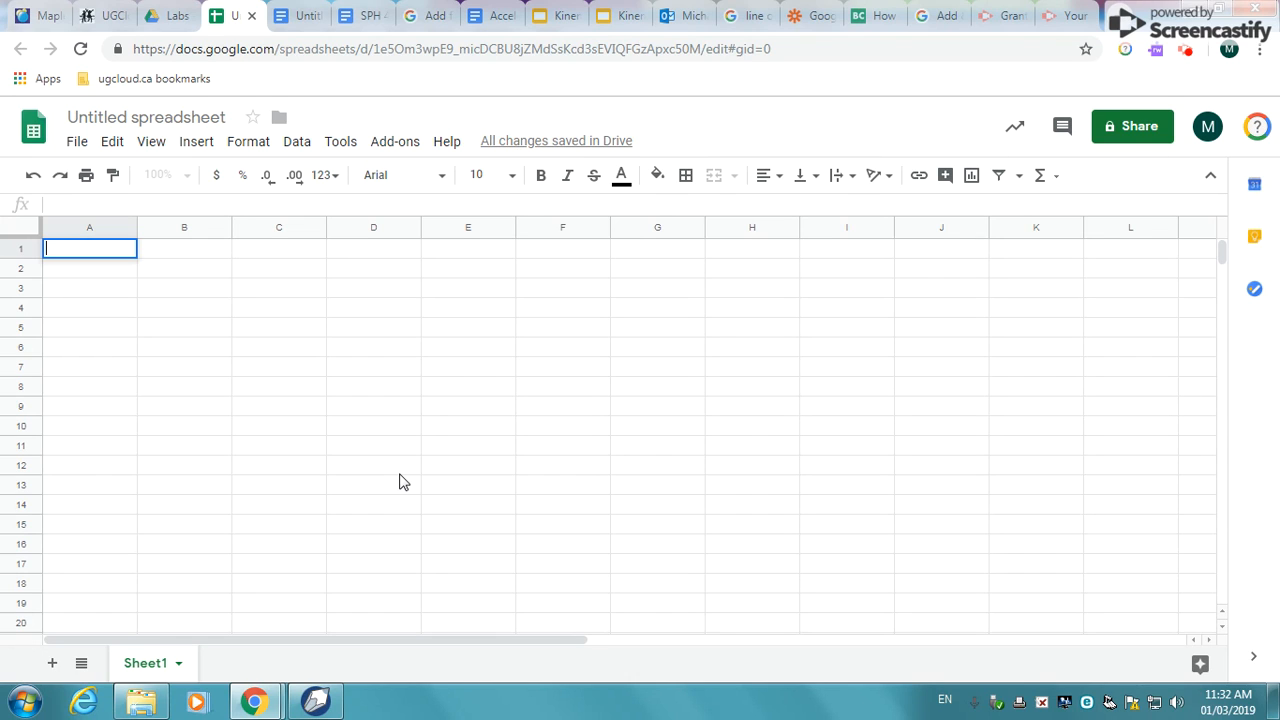
# Enter the column headings Time(s) in cell A1 and Distance(m) in cell B1.
pyautogui.write('Ti')
pyautogui.write('im')
pyautogui.press('Tab')
pyautogui.write('D')
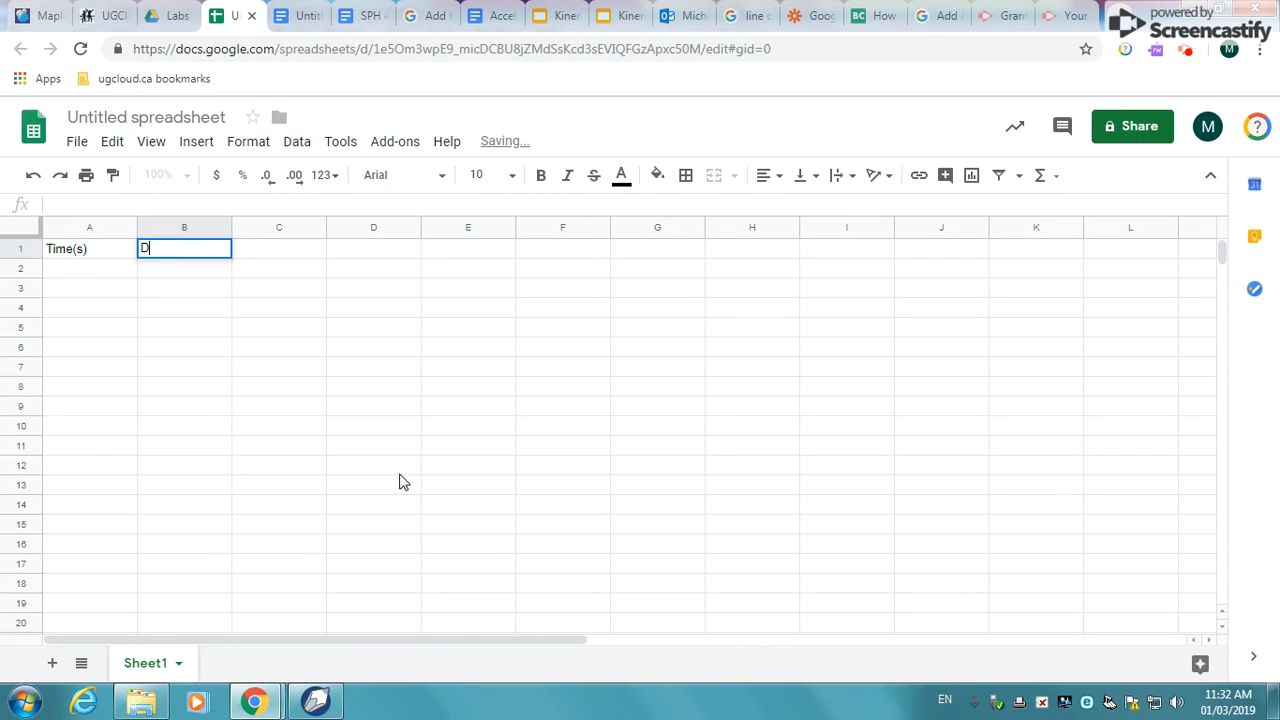
pyautogui.write('istance')
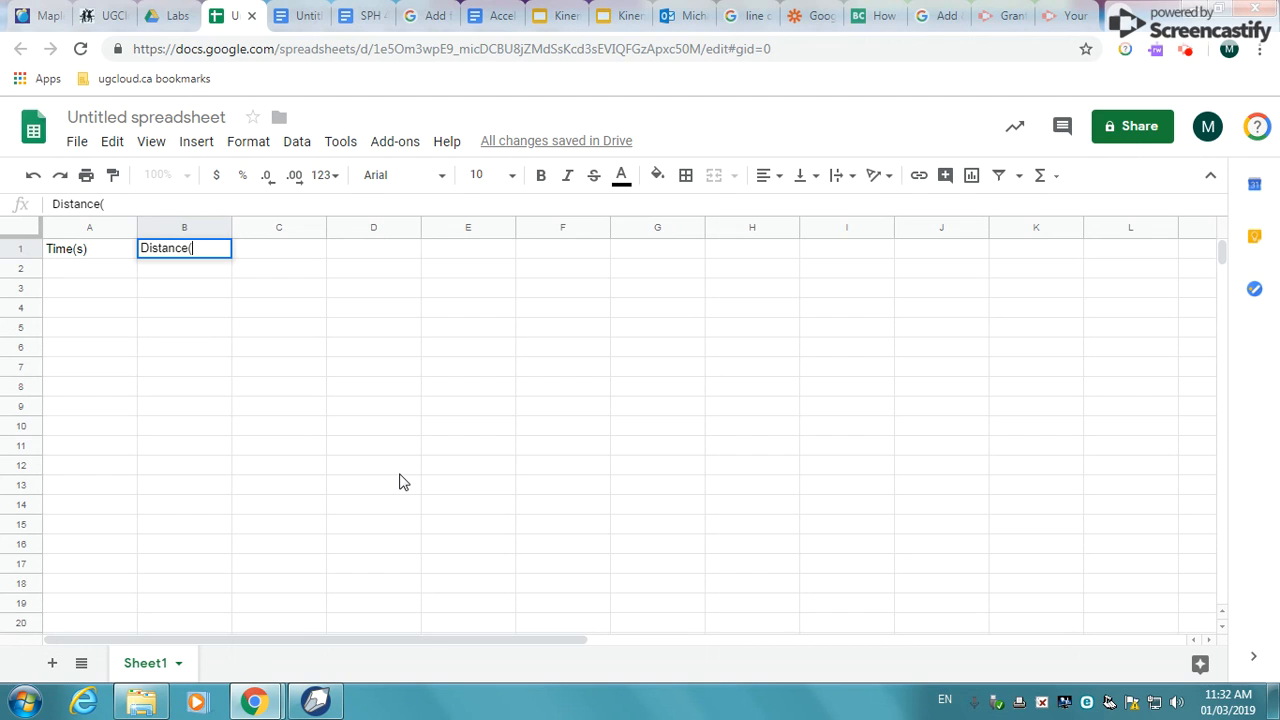
pyautogui.write('(m)')
pyautogui.press('Return')
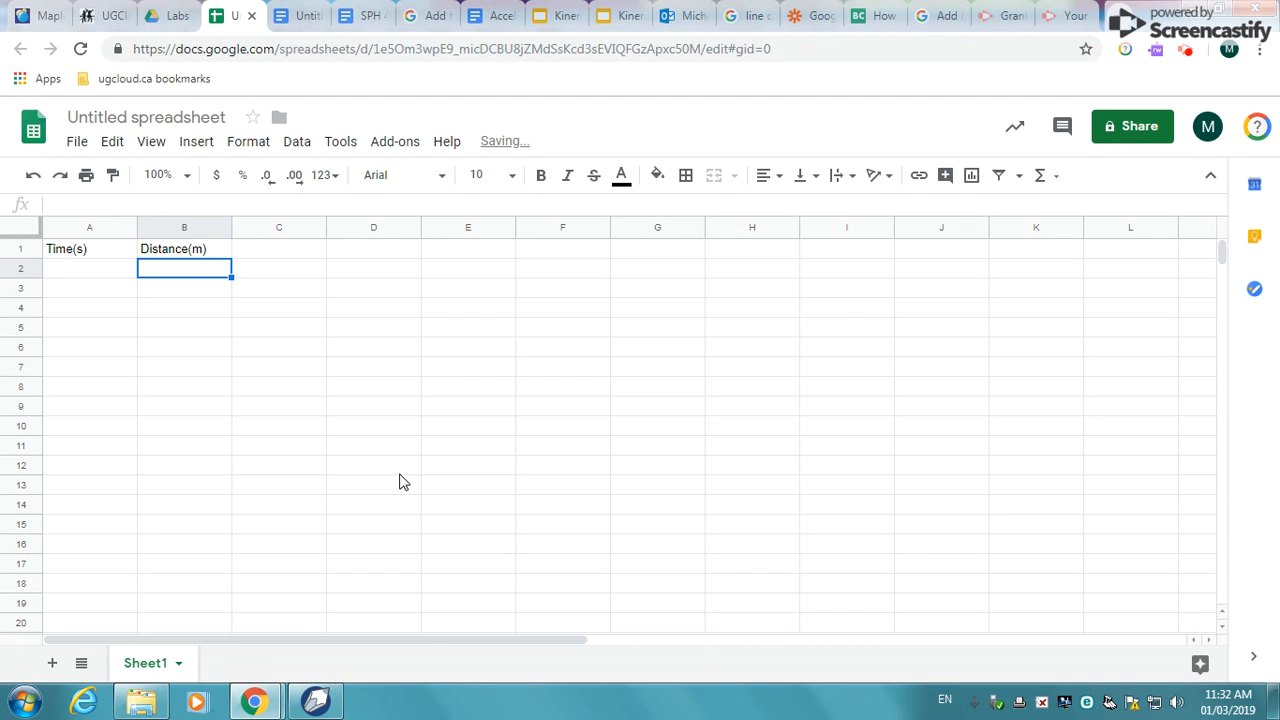
# Enter the first time values 0, 1 and 2 in cells A2 to A4.
pyautogui.write('0')
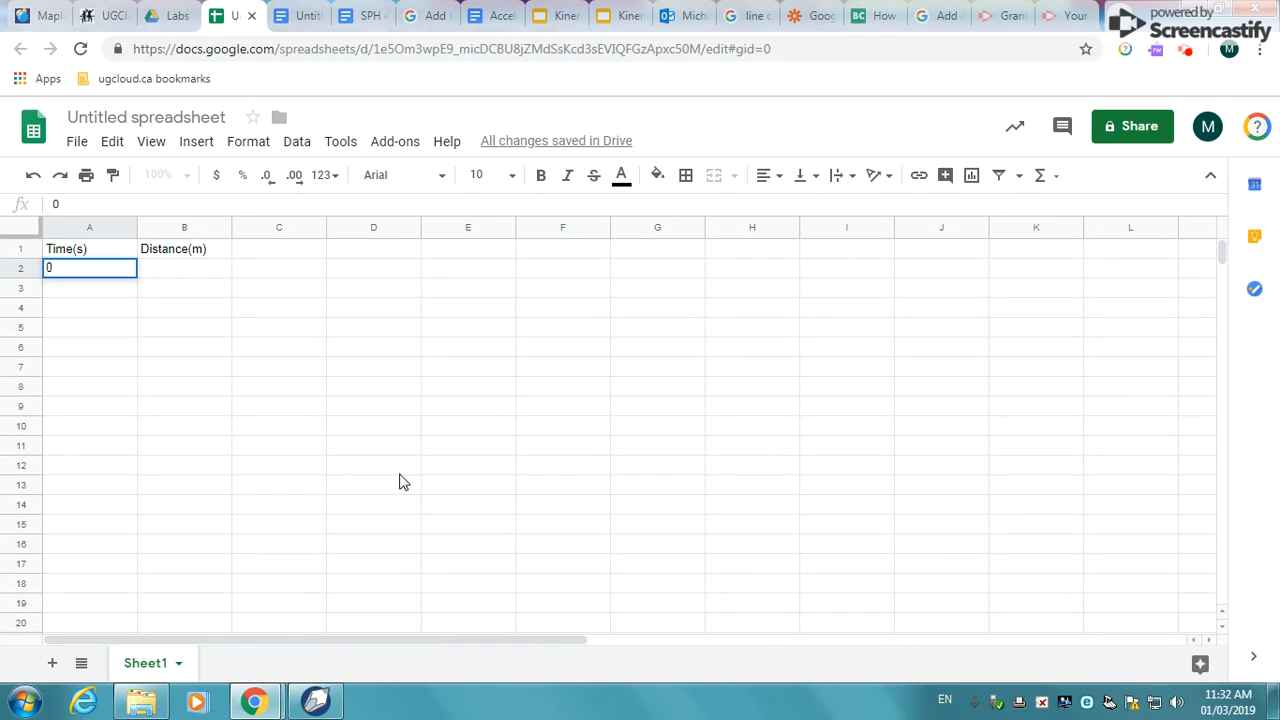
pyautogui.press('Return')
pyautogui.write('1')
pyautogui.press('Return')
pyautogui.write('2')
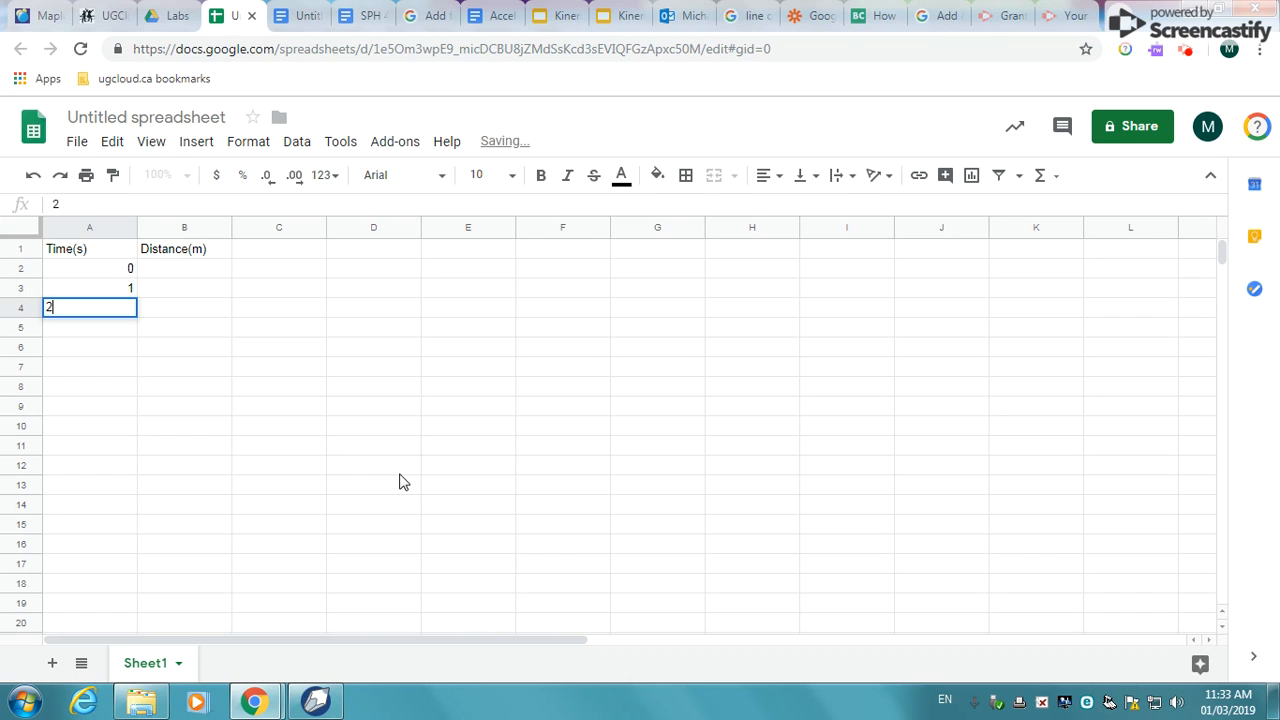
pyautogui.press('Return')
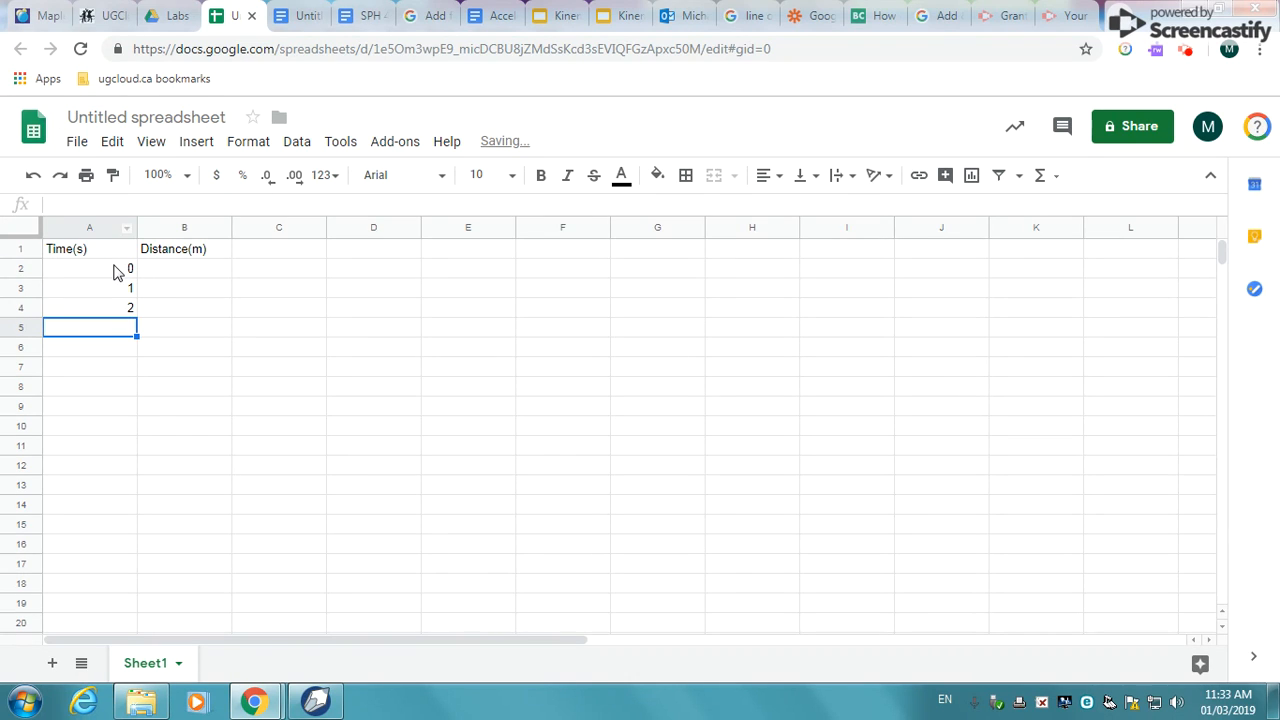
pyautogui.moveTo(117, 268); pyautogui.dragTo(106, 434)
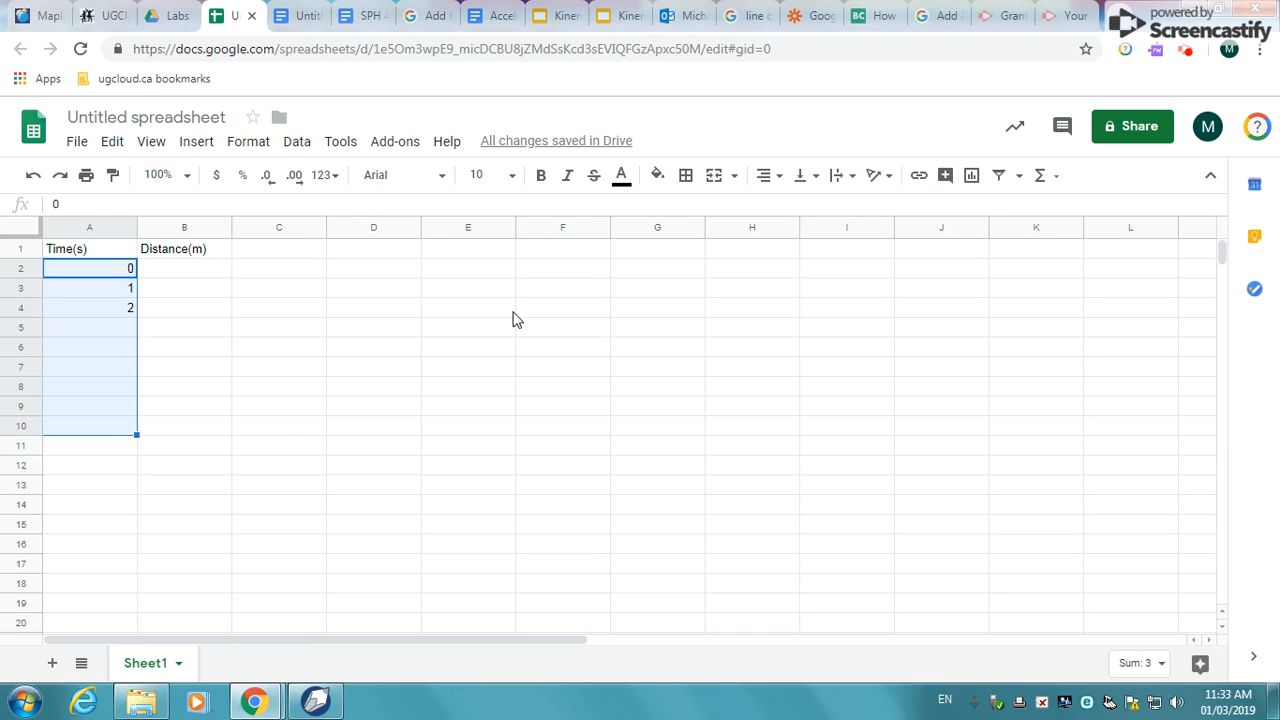
pyautogui.rightClick(82, 434)
pyautogui.click(82, 434)
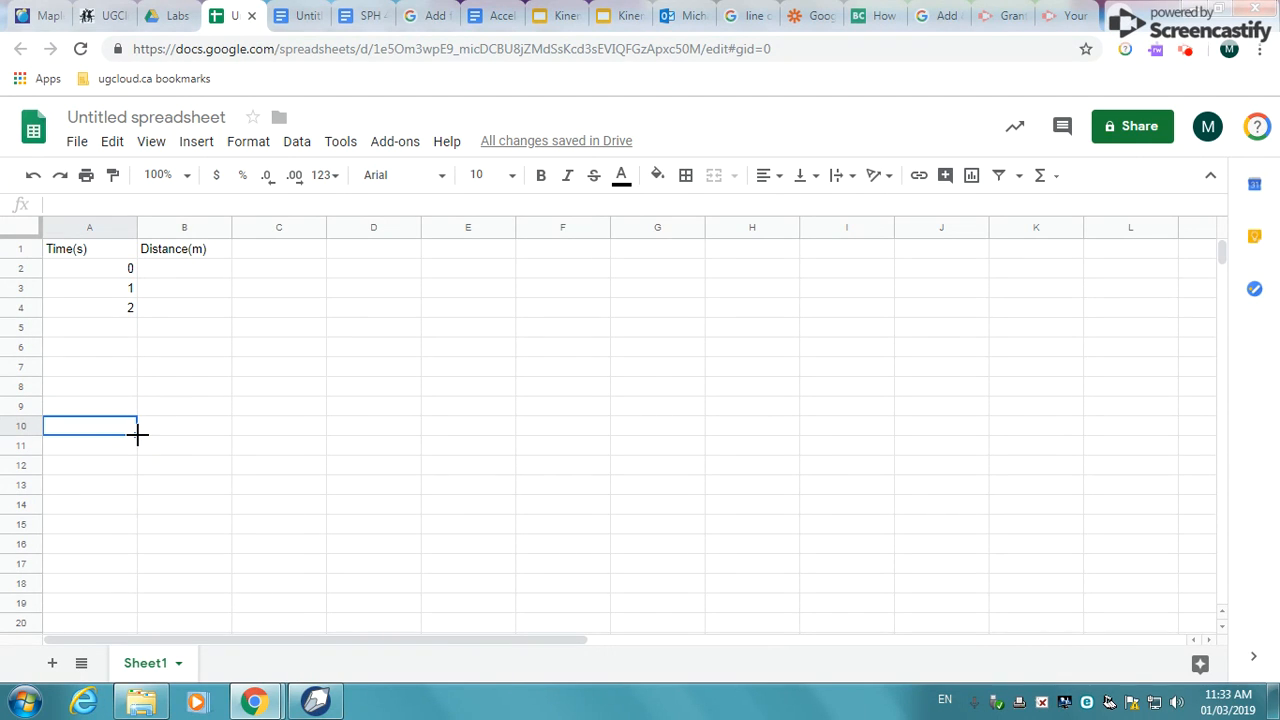
pyautogui.click(240, 443)
# Continue the time series from A2 down to 8 in A10, and enter 9 and 10 in A11 and A12.
pyautogui.click(116, 279)
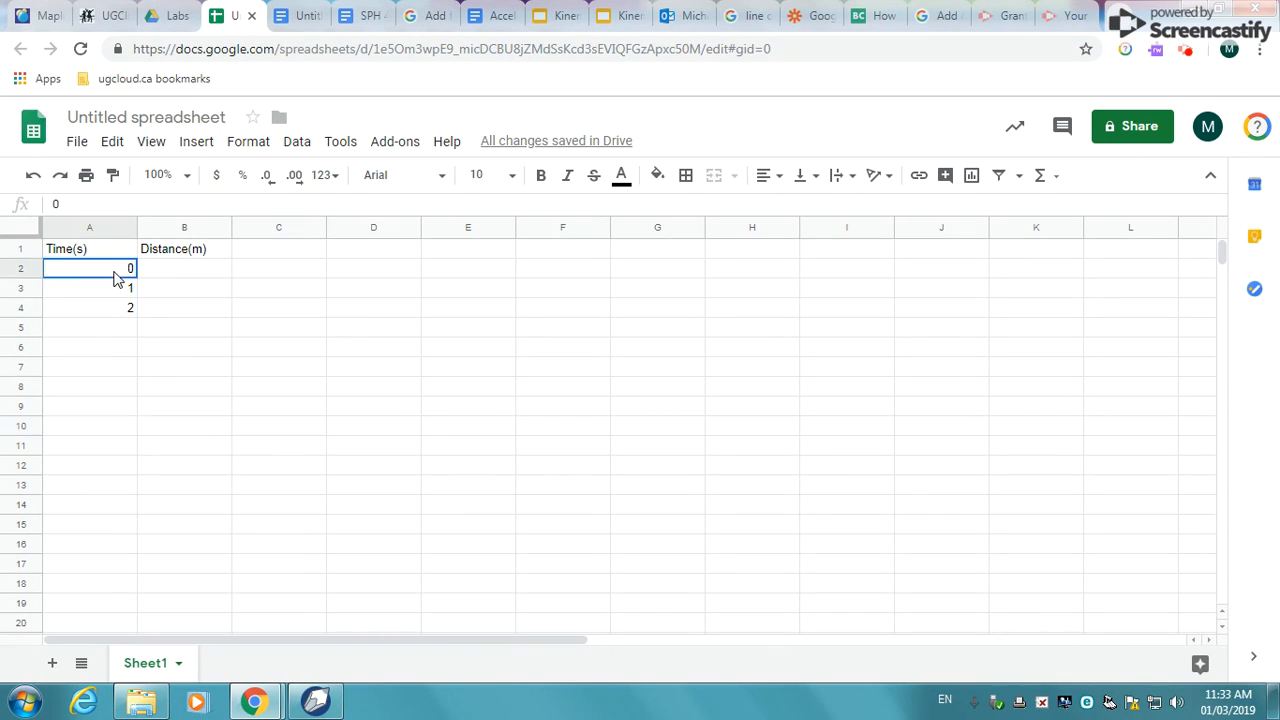
pyautogui.moveTo(116, 279); pyautogui.dragTo(138, 438)
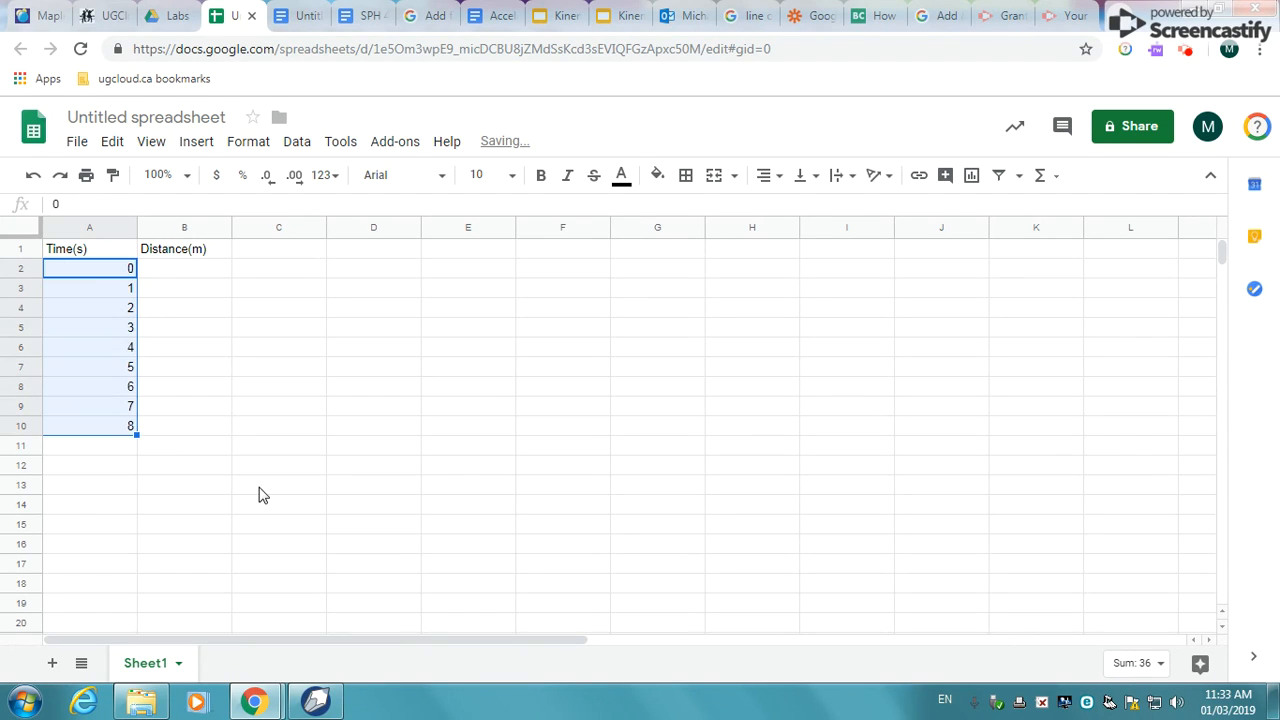
pyautogui.click(117, 449)
pyautogui.write('9')
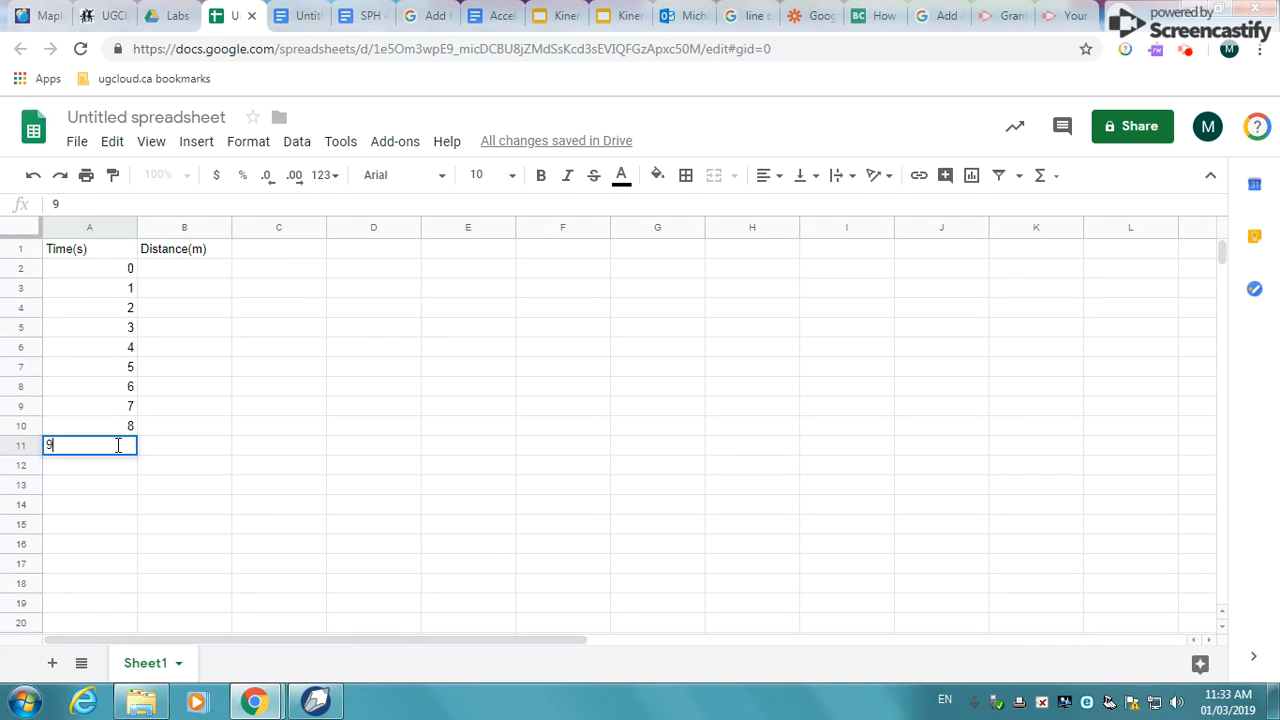
pyautogui.press('Return')
pyautogui.write('10')
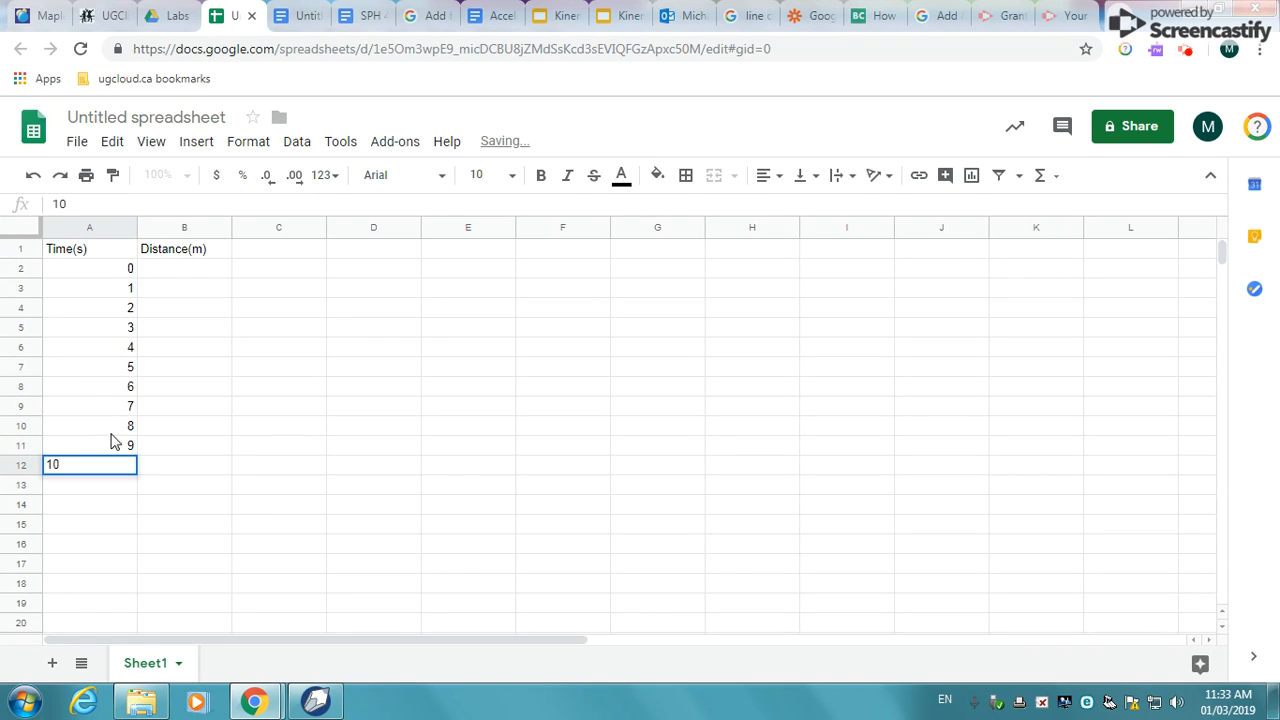
pyautogui.click(198, 477)
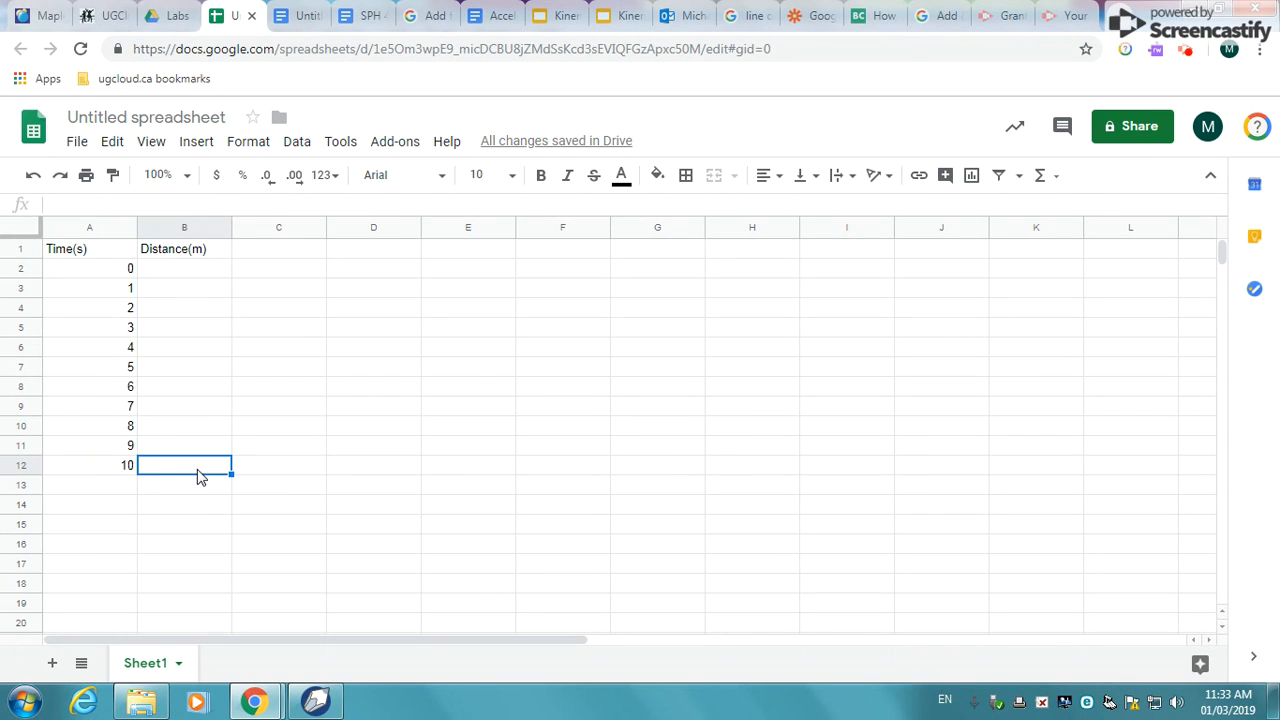
# Enter the formula =A2*A2 in cell B2 to calculate the distance as the square of the time.
pyautogui.click(205, 270)
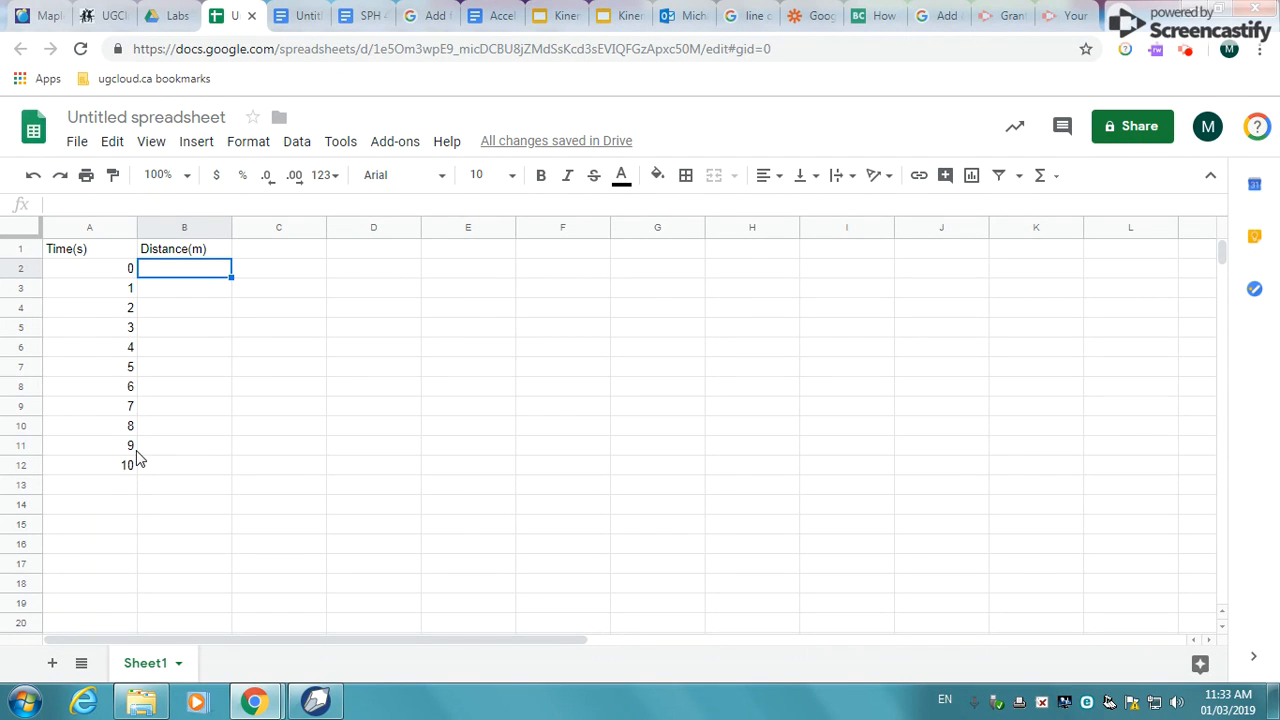
pyautogui.write('=')
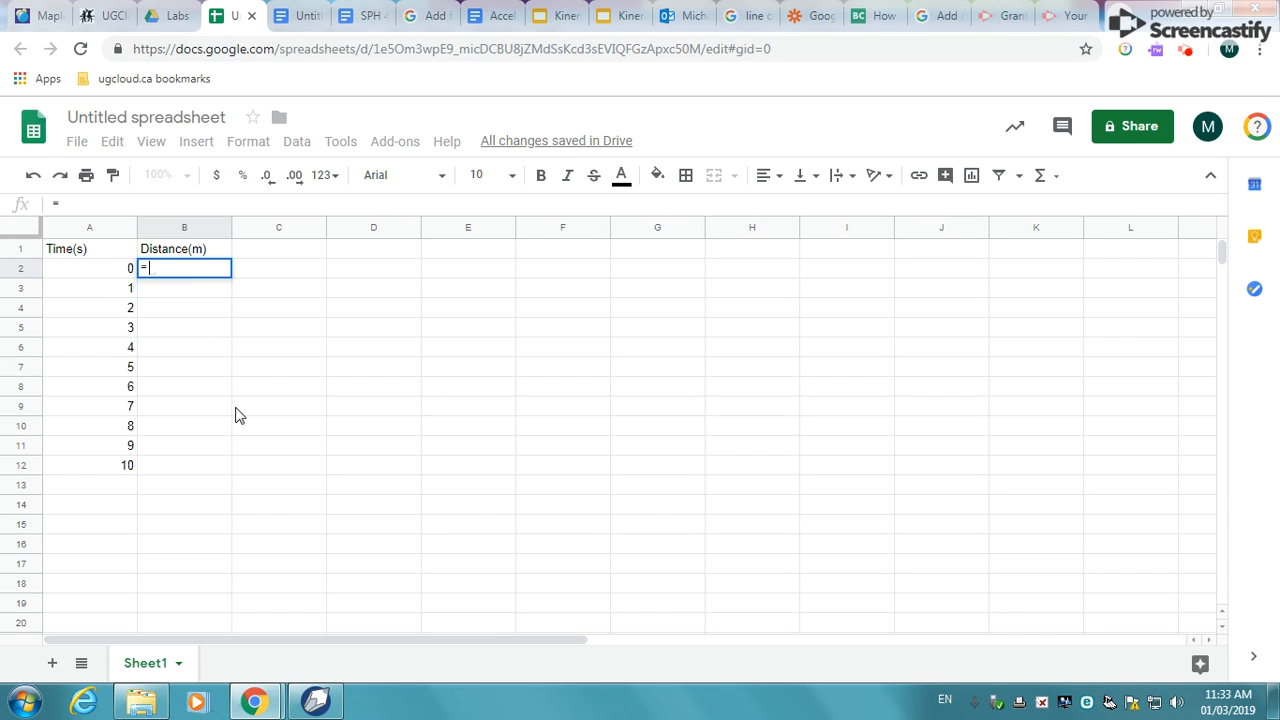
pyautogui.write('A2')
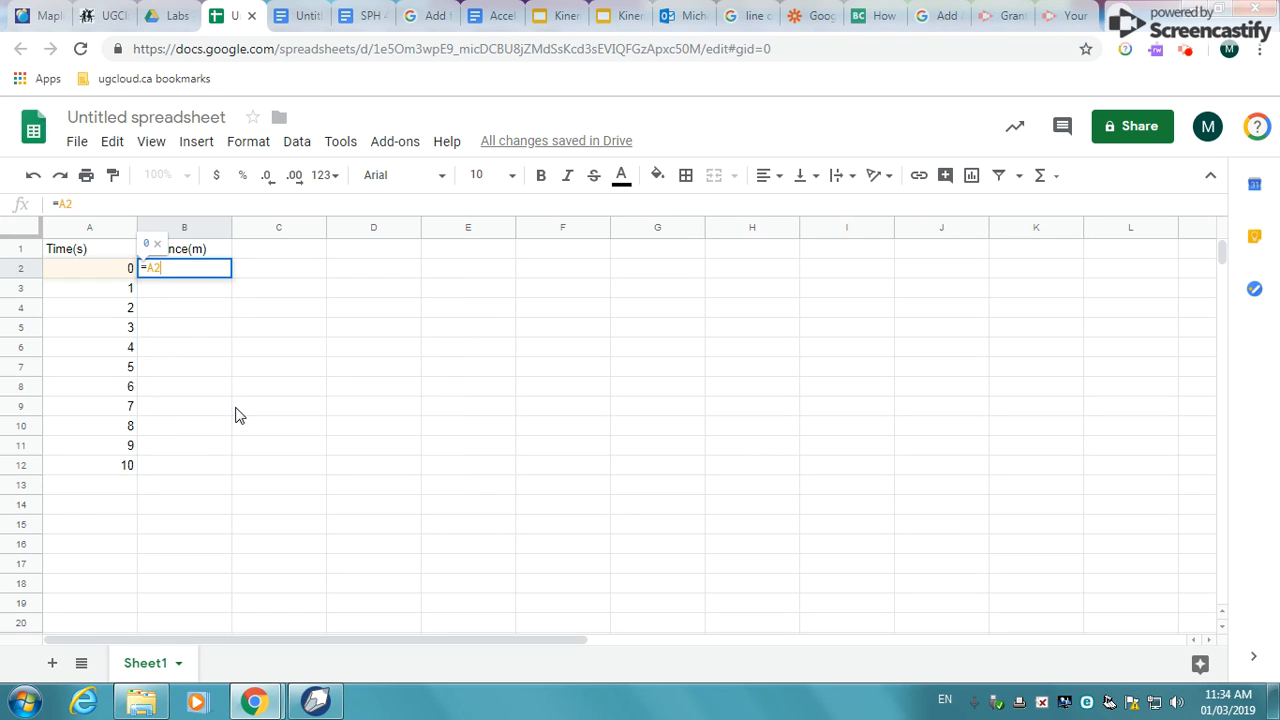
pyautogui.write('*')
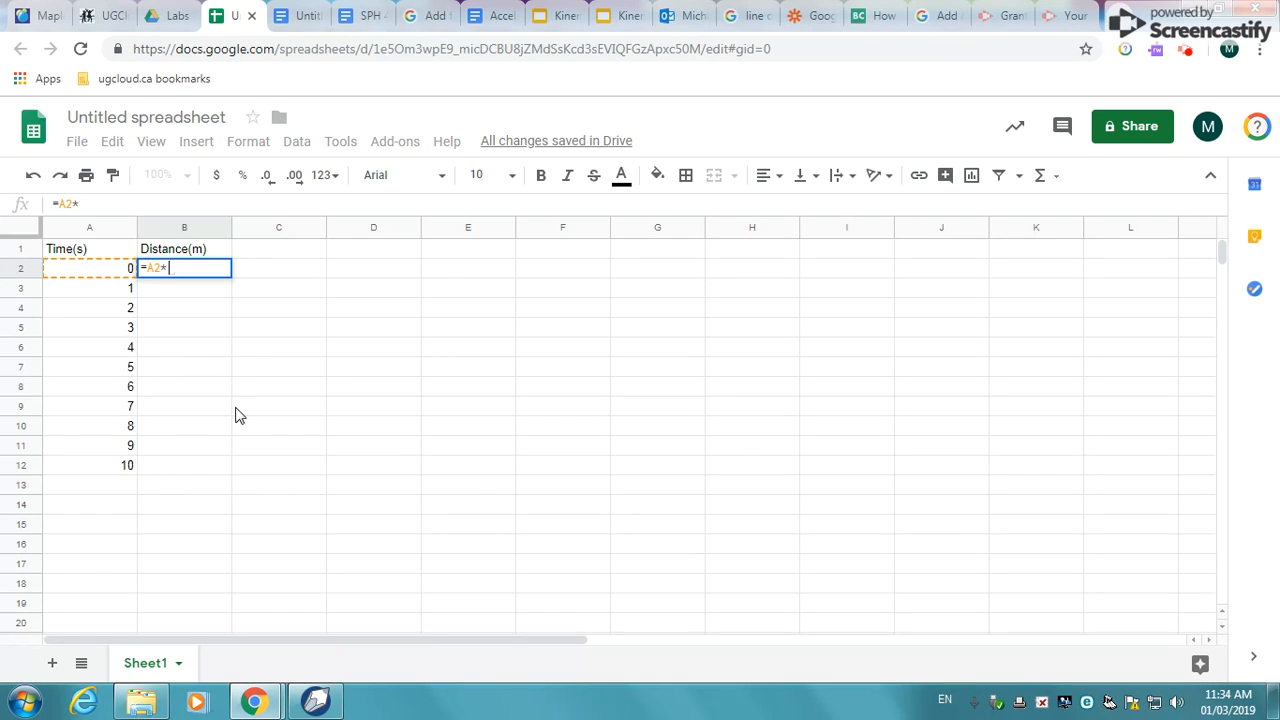
pyautogui.write('a')
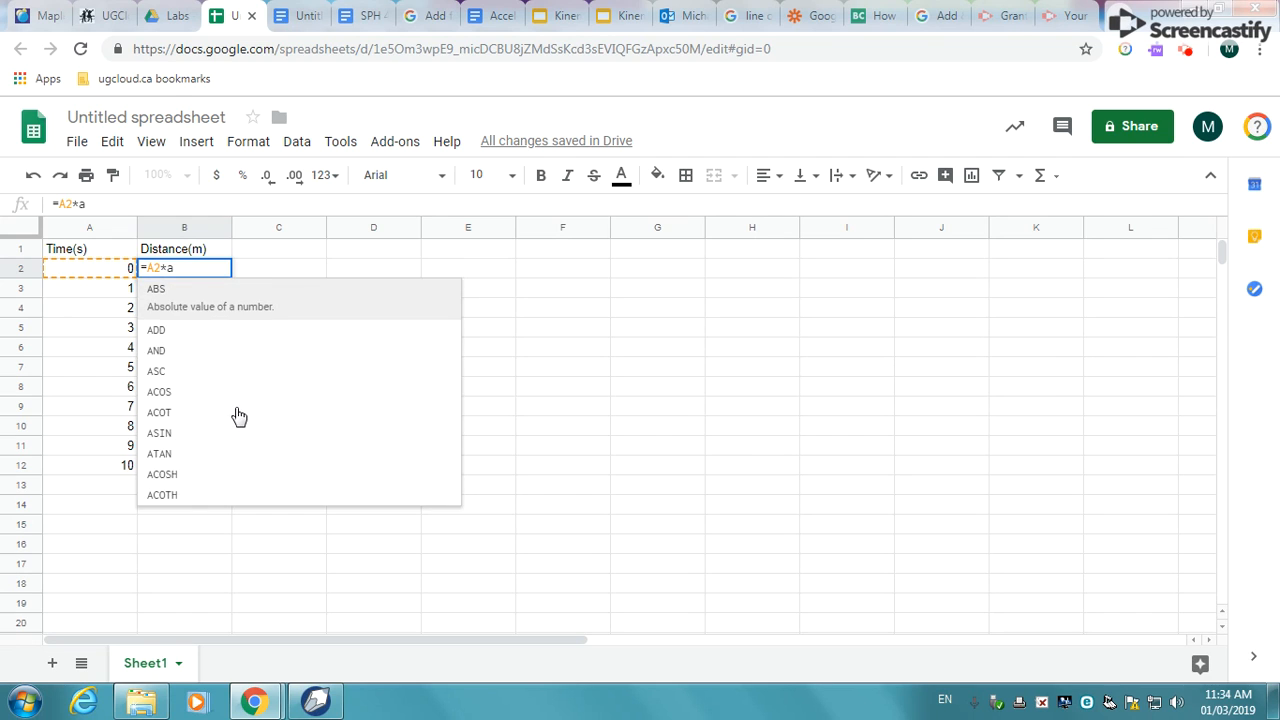
pyautogui.press('BackSpace')
pyautogui.write('A2')
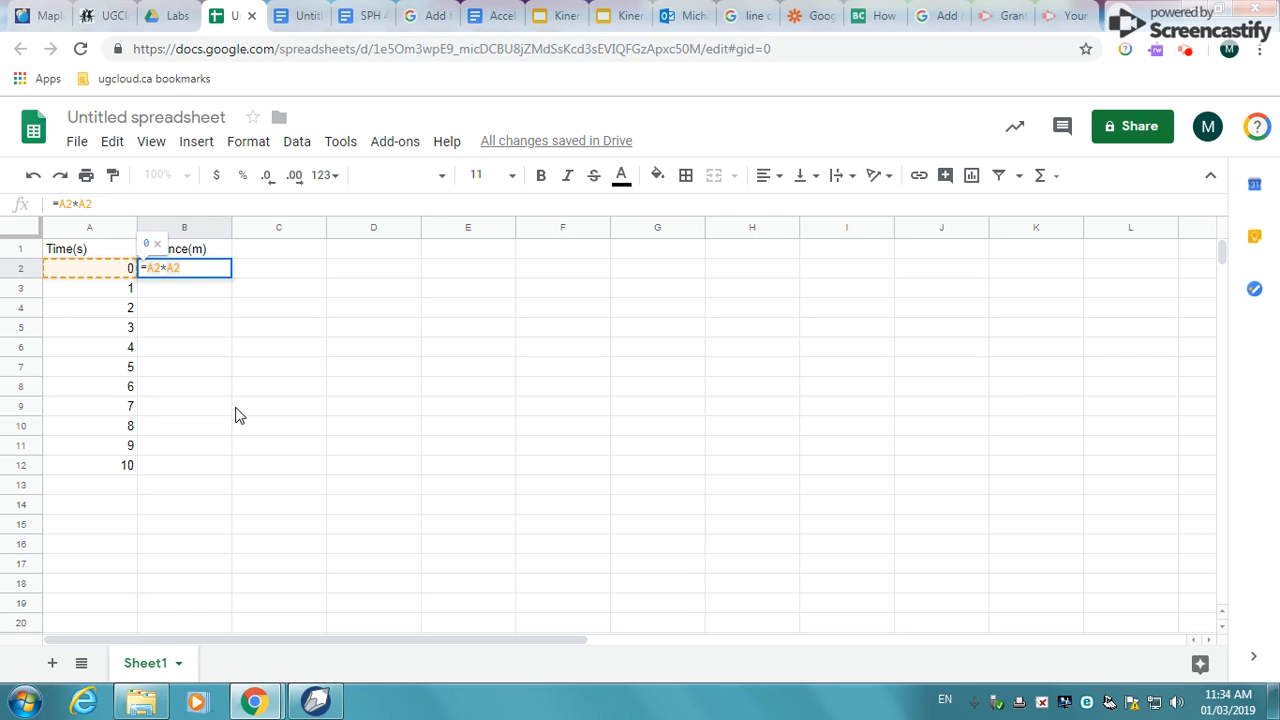
pyautogui.press('Return')
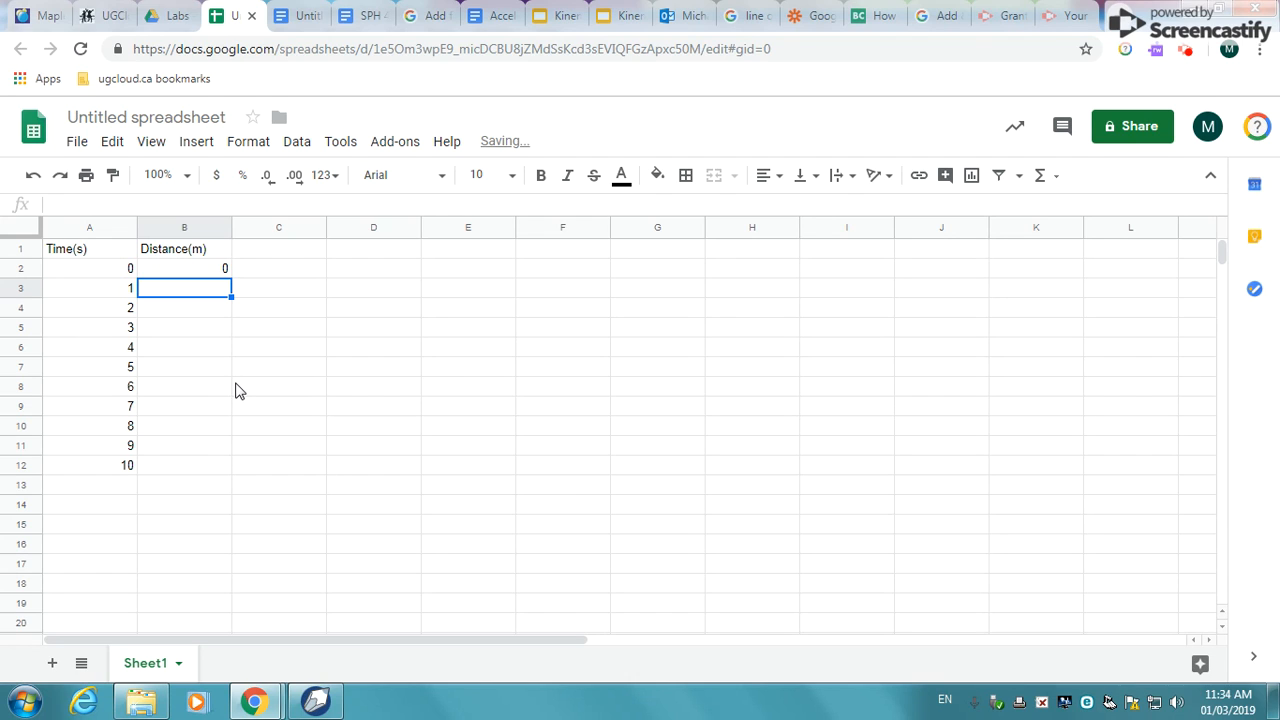
# Fill the distance formula from cell B2 down through B12.
pyautogui.click(215, 273)
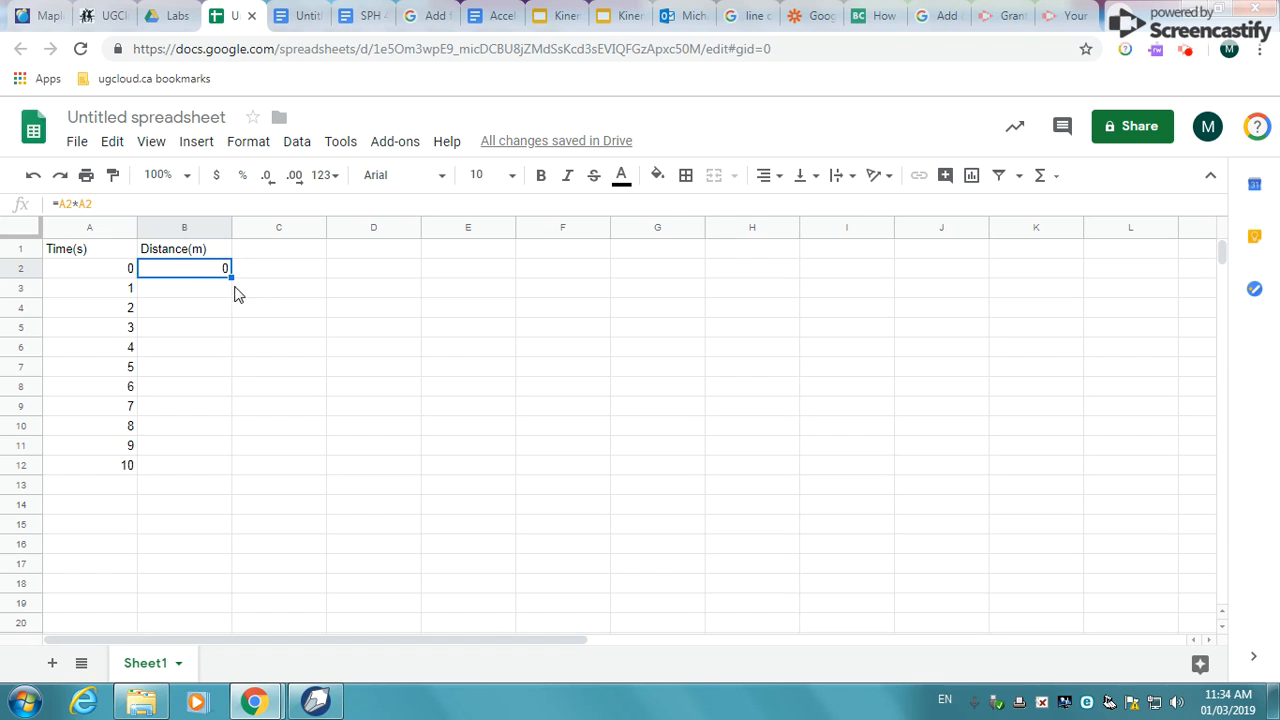
pyautogui.moveTo(231, 273); pyautogui.dragTo(216, 464)
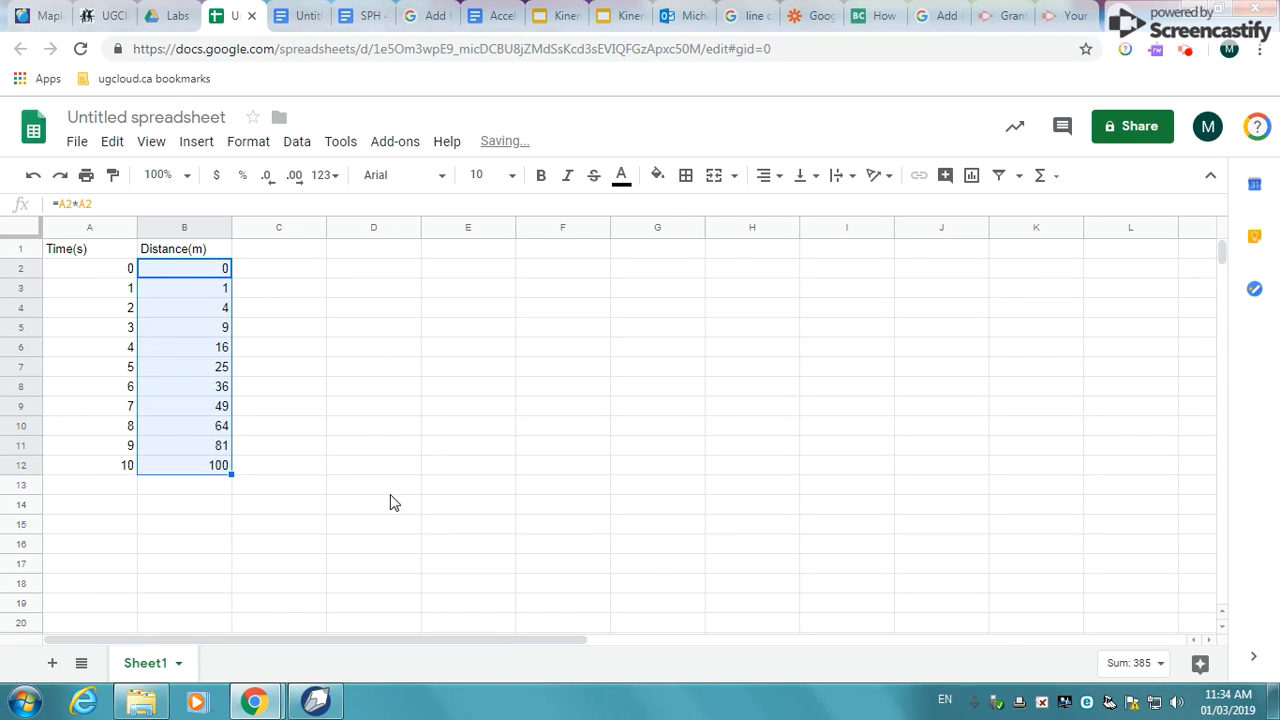
pyautogui.click(337, 490)
# Examine the formulas in the Distance(m) column to check which time cell each row refers to.
pyautogui.click(196, 466)
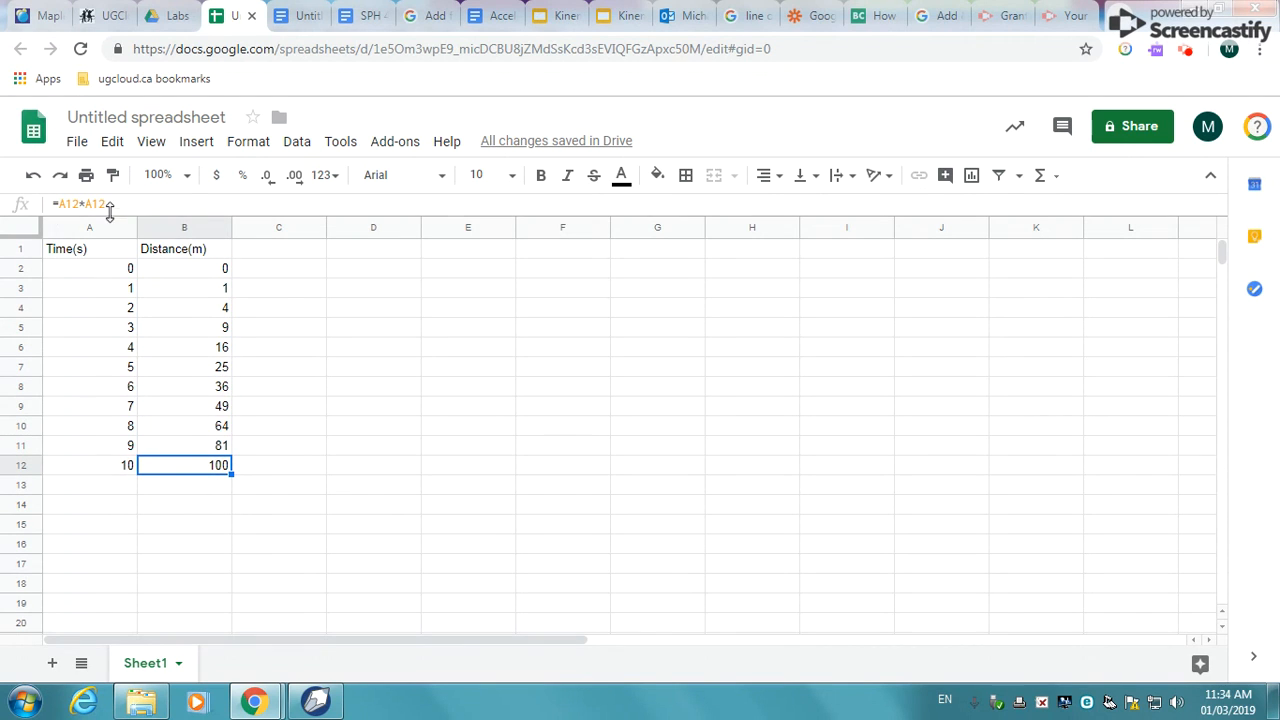
pyautogui.click(211, 271)
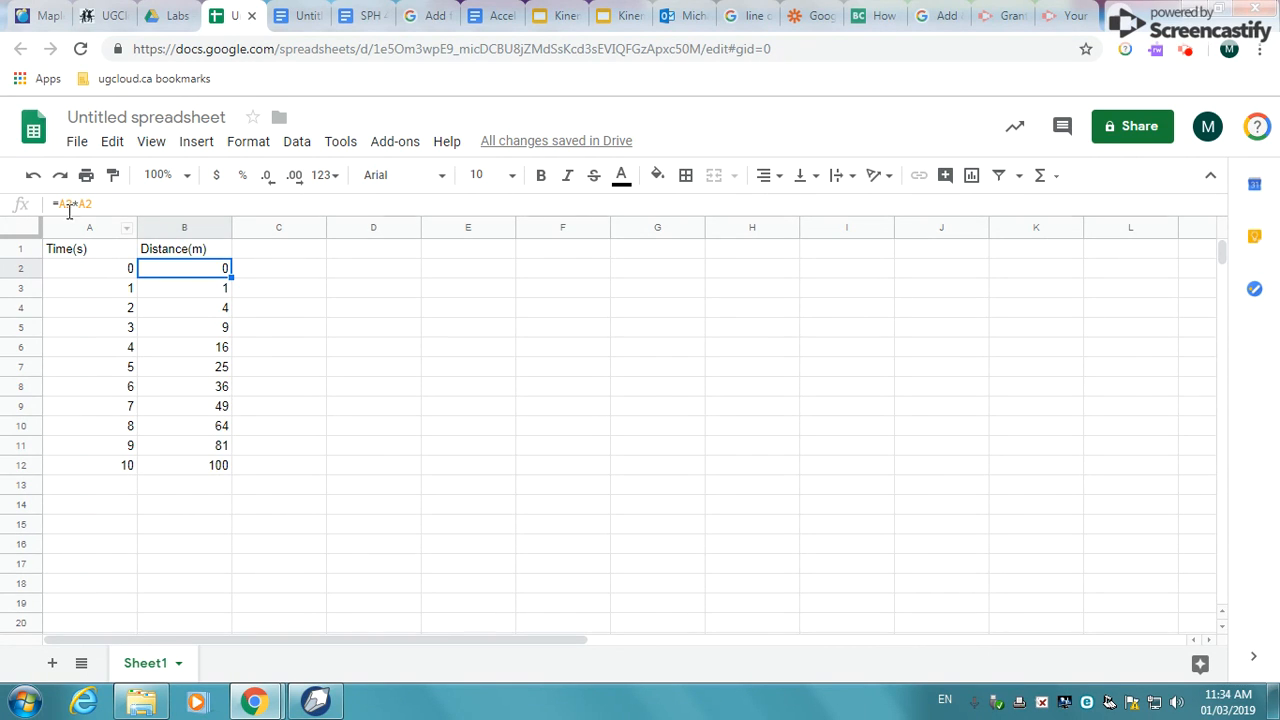
pyautogui.click(218, 295)
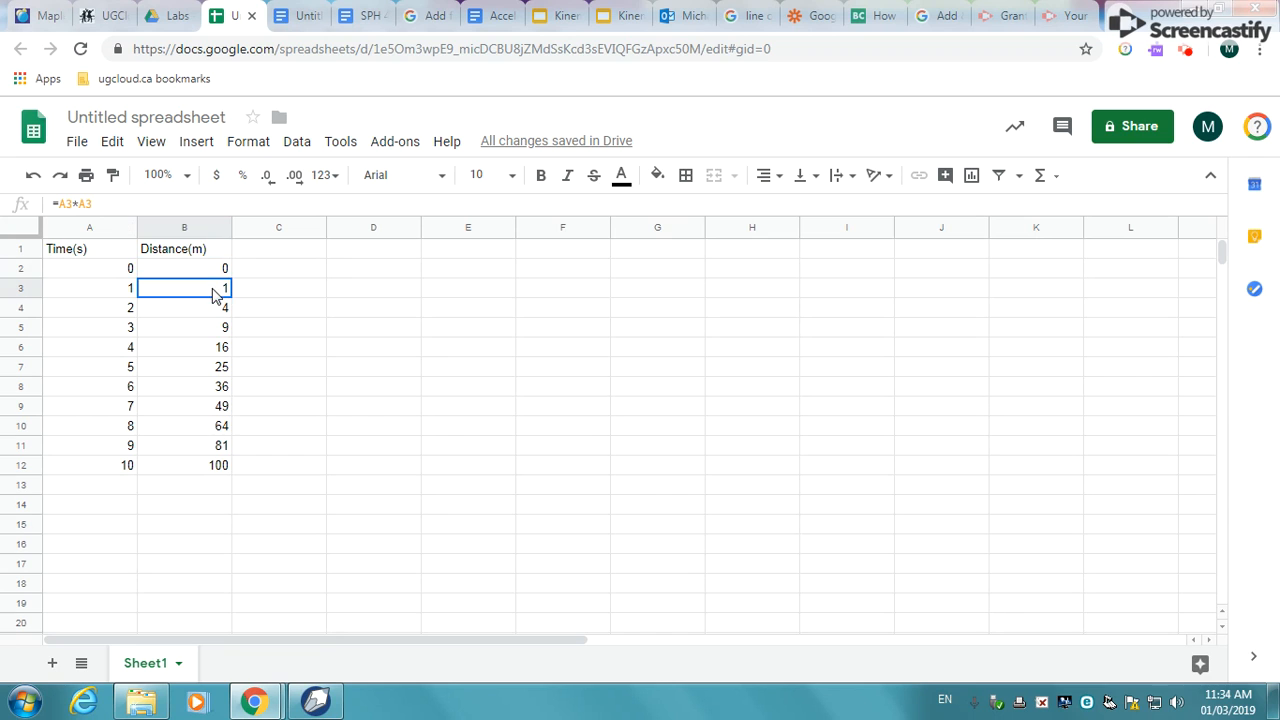
pyautogui.click(163, 308)
pyautogui.click(163, 333)
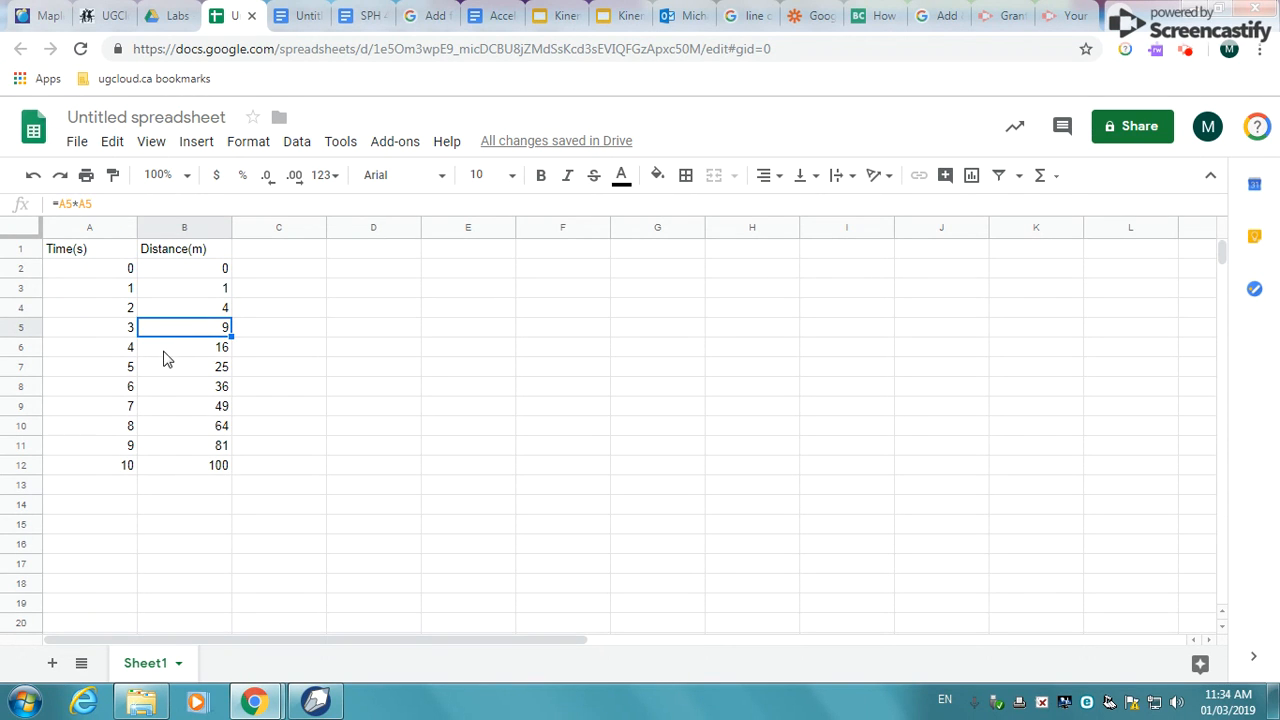
pyautogui.click(168, 352)
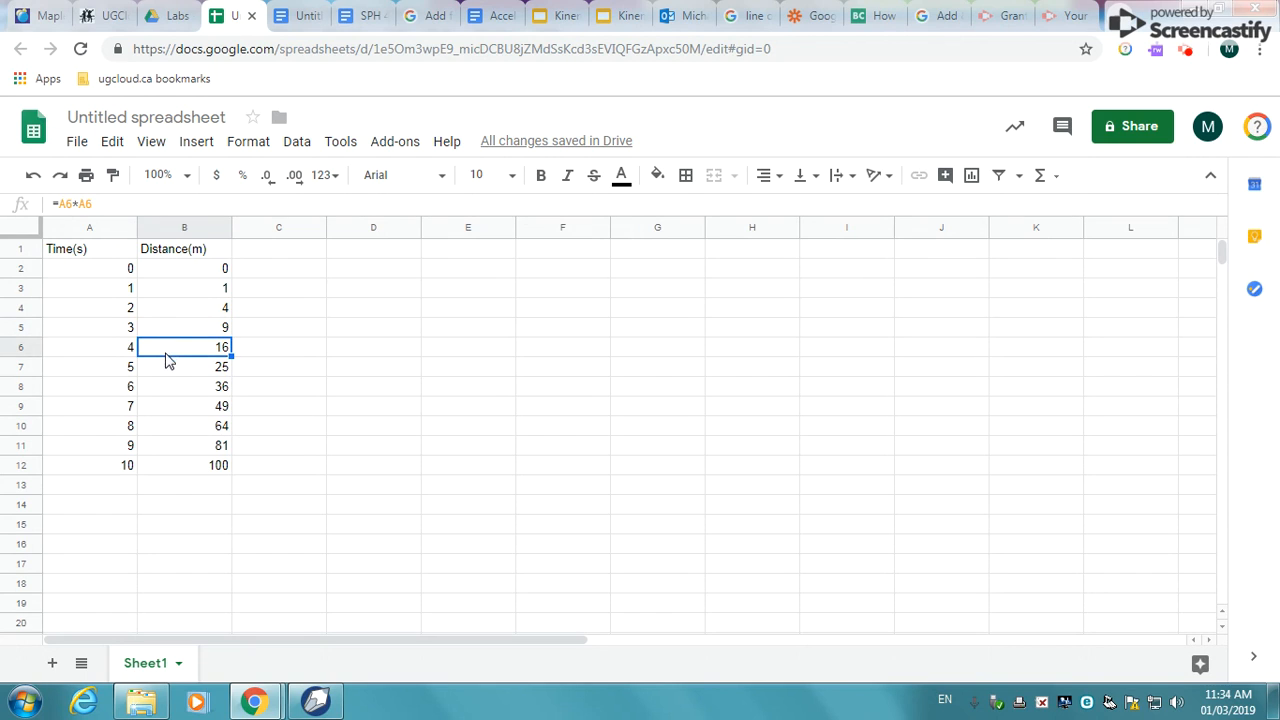
pyautogui.click(170, 372)
pyautogui.click(168, 388)
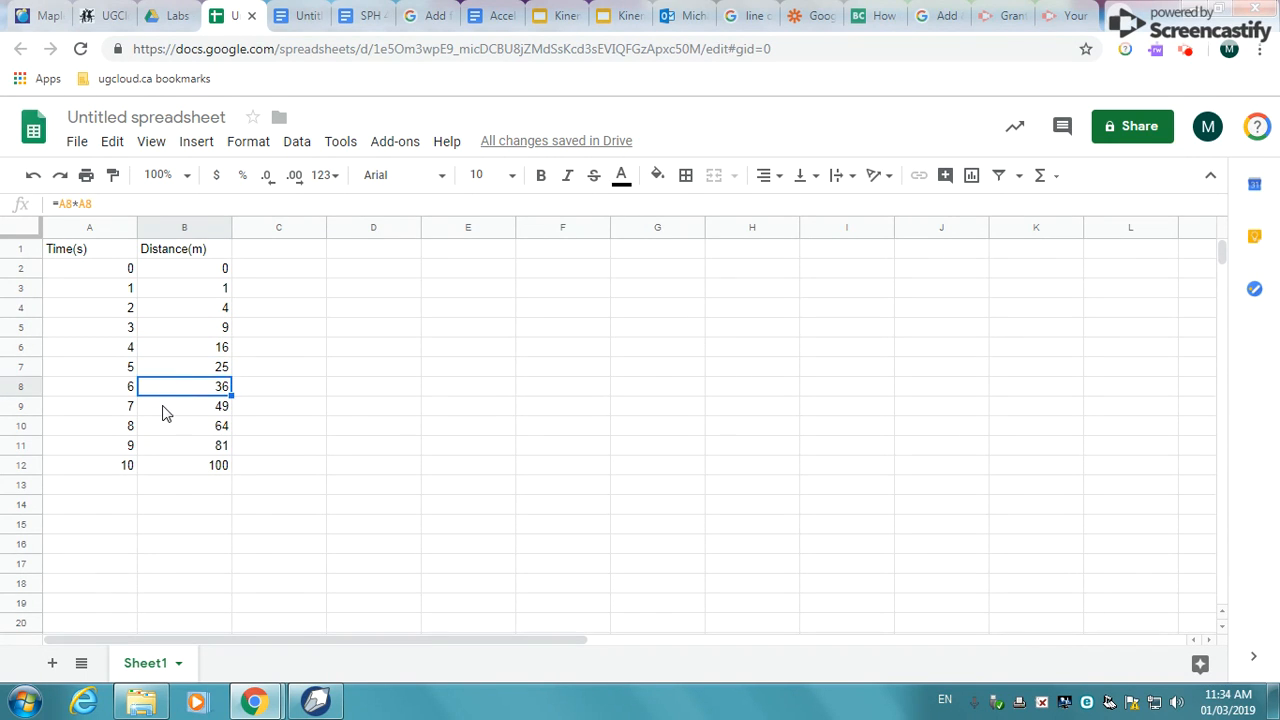
pyautogui.click(166, 412)
pyautogui.click(167, 432)
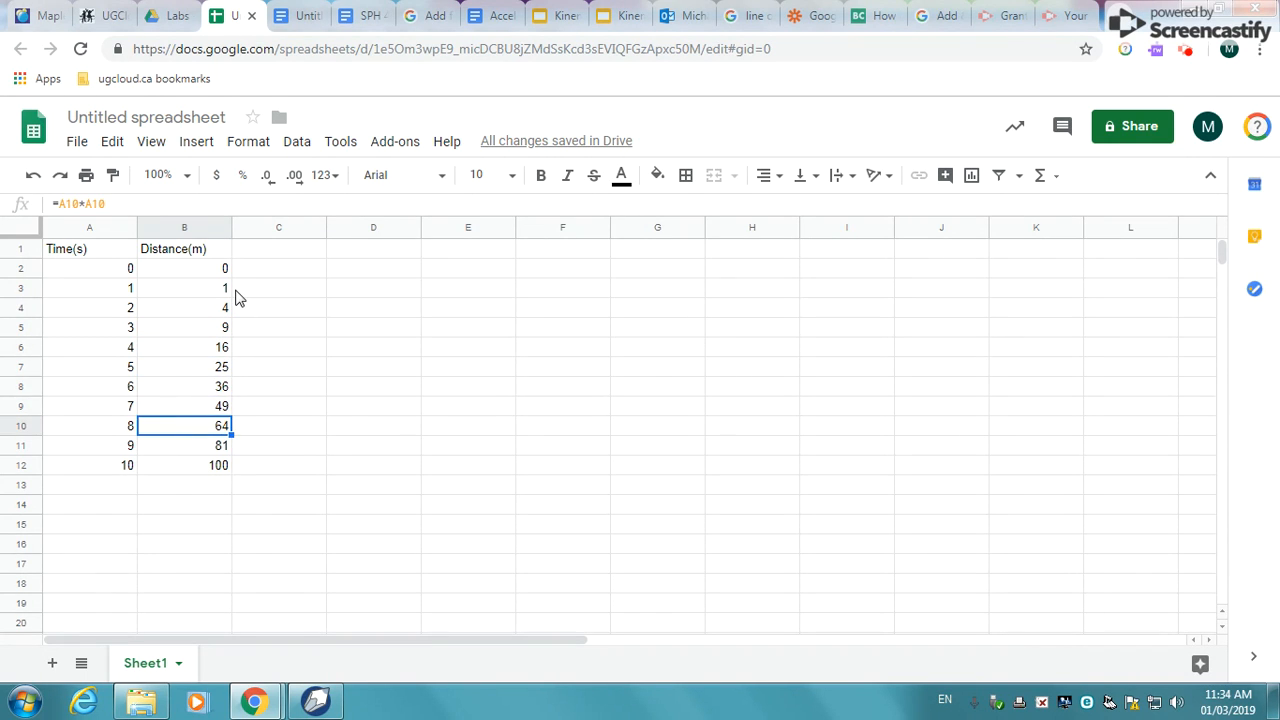
pyautogui.click(358, 413)
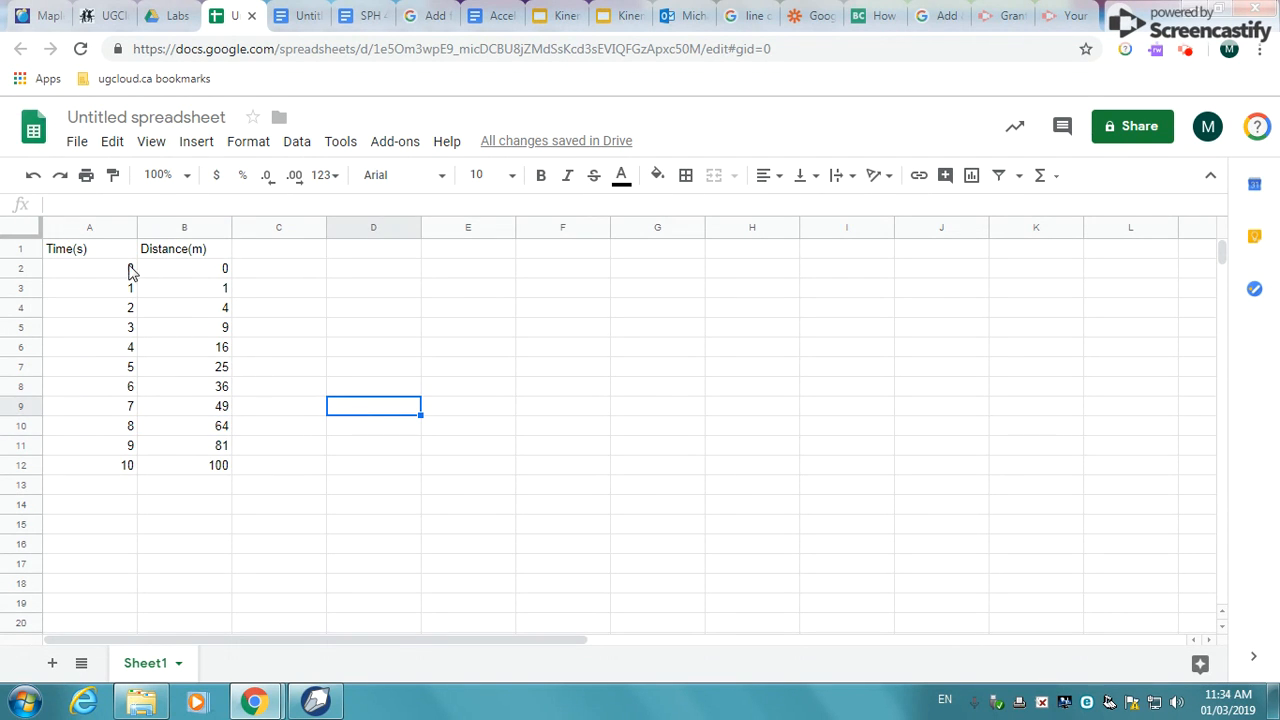
pyautogui.moveTo(117, 249); pyautogui.dragTo(214, 470)
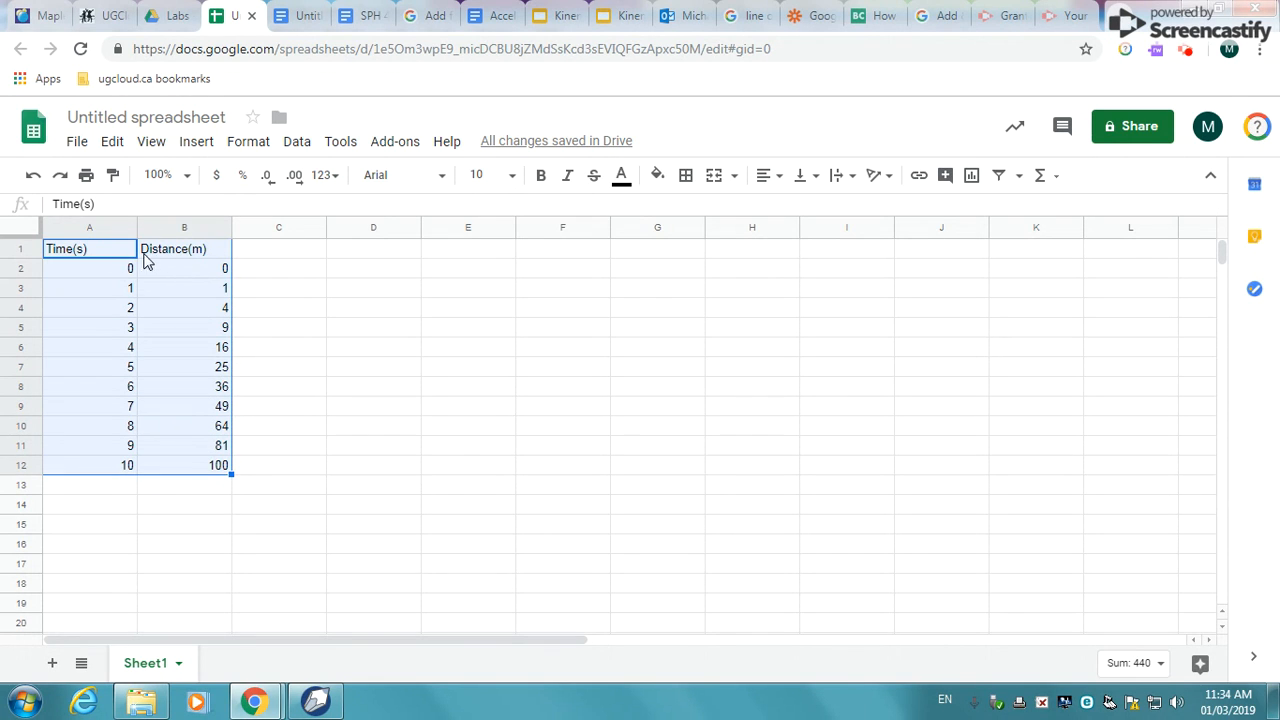
pyautogui.click(314, 390)
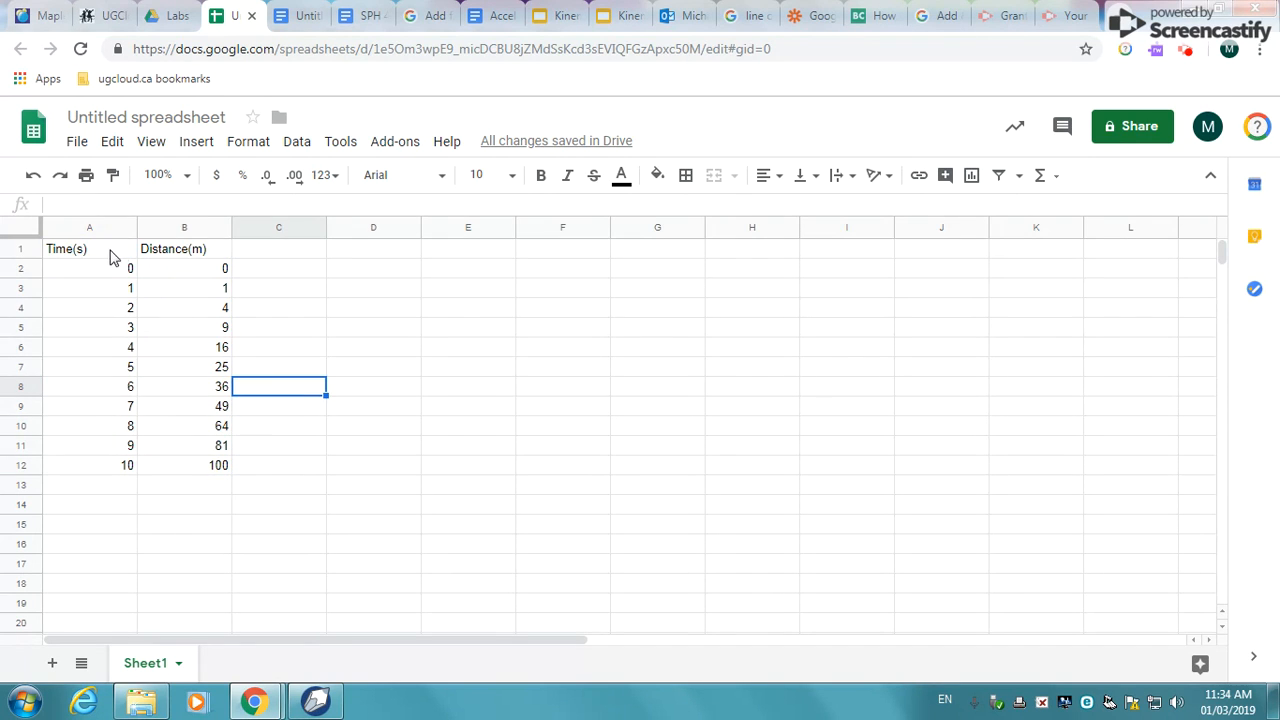
pyautogui.moveTo(113, 258); pyautogui.dragTo(217, 466)
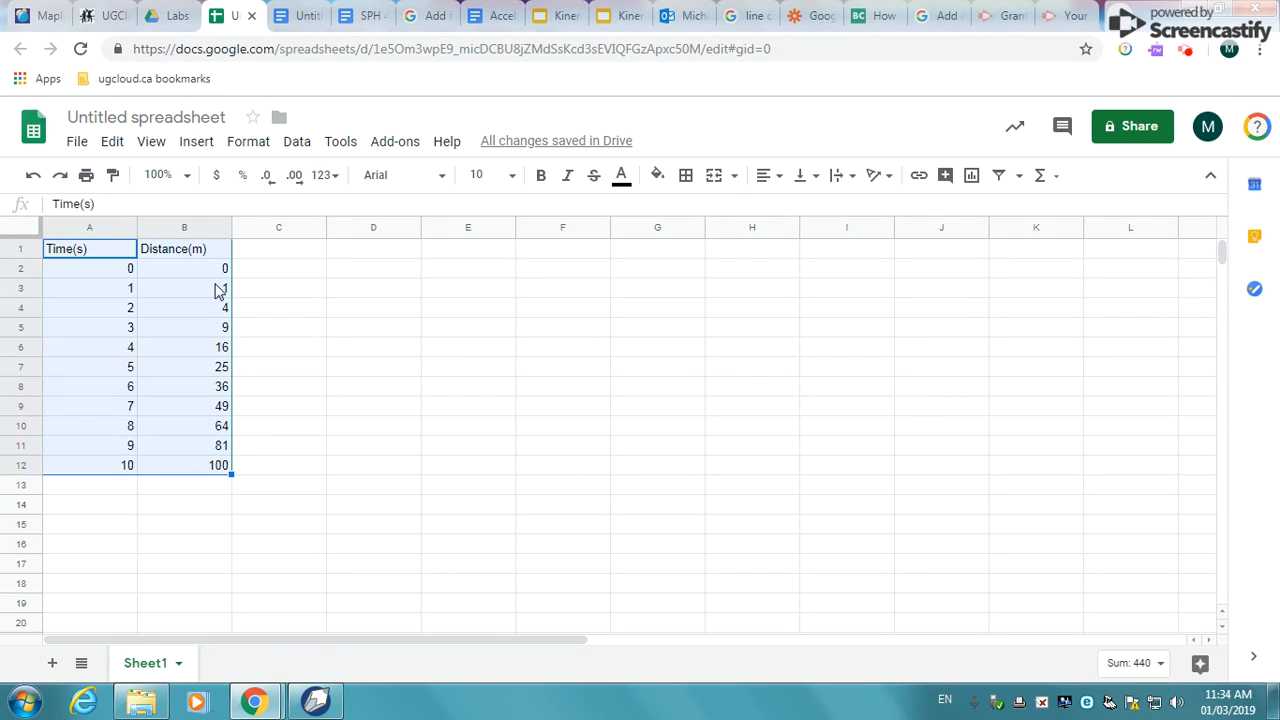
pyautogui.click(197, 145)
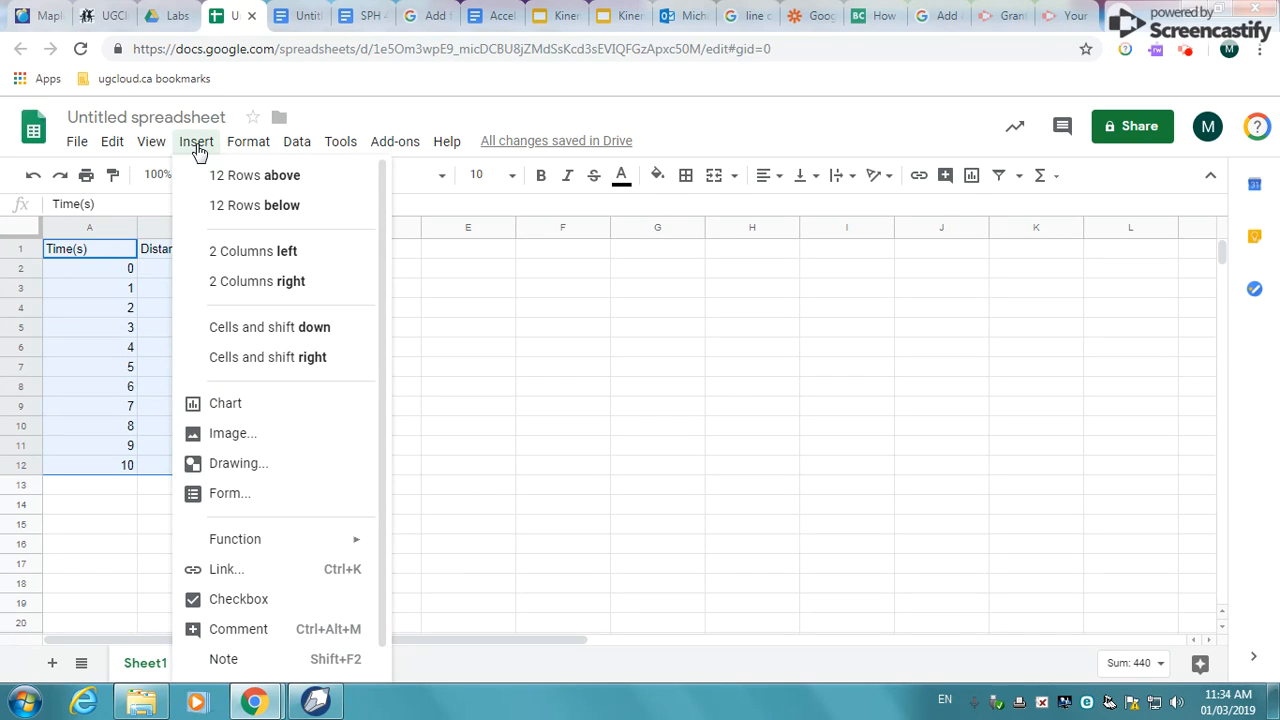
pyautogui.click(229, 405)
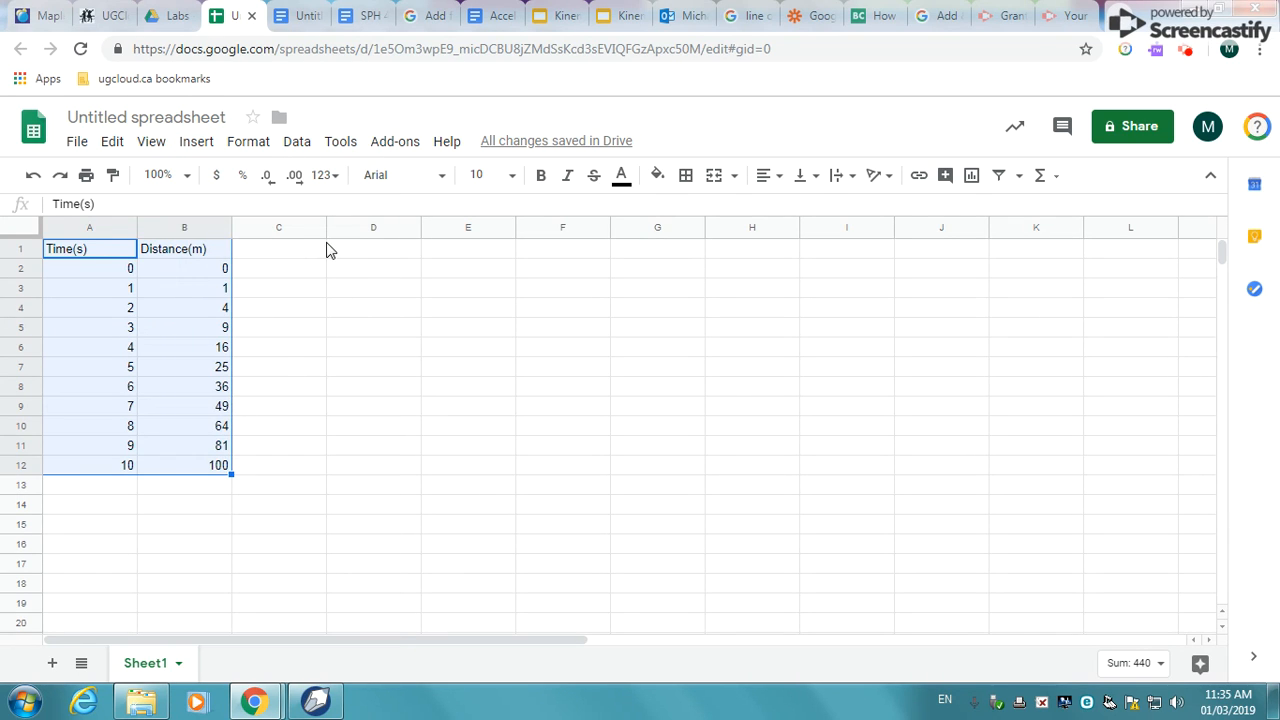
pyautogui.moveTo(545, 445); pyautogui.dragTo(680, 524)
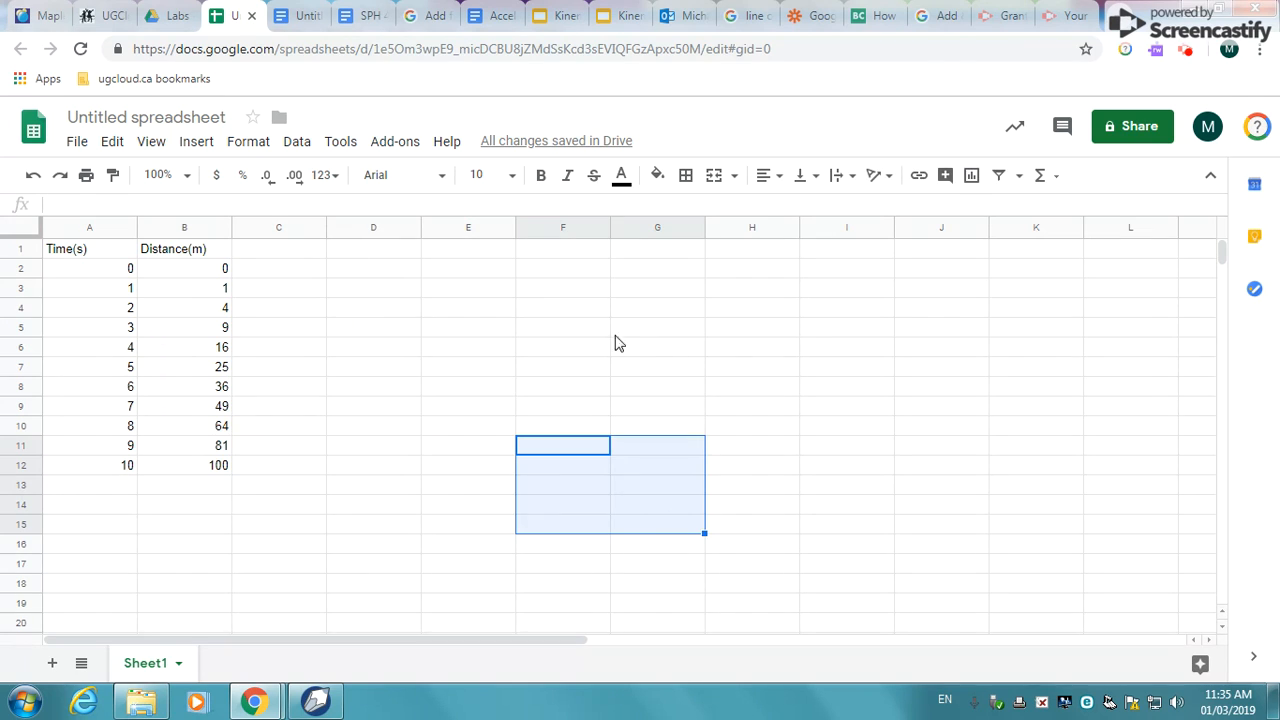
pyautogui.click(520, 347)
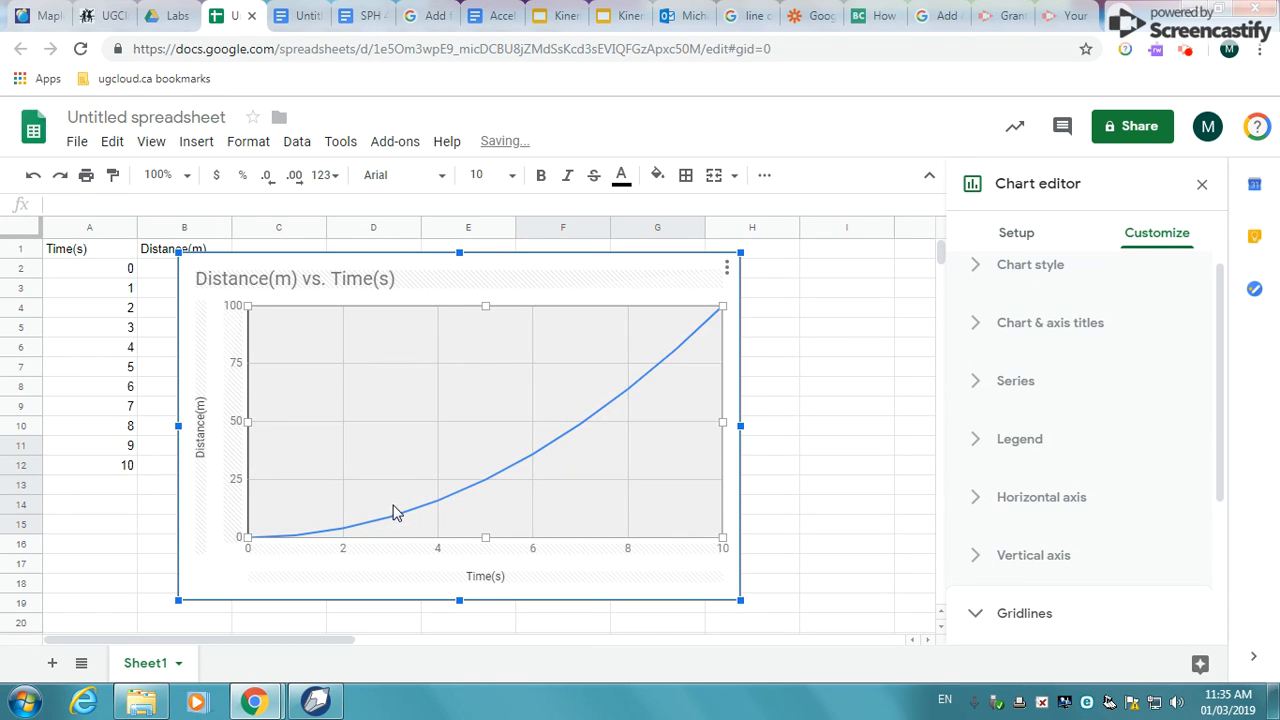
pyautogui.click(33, 179)
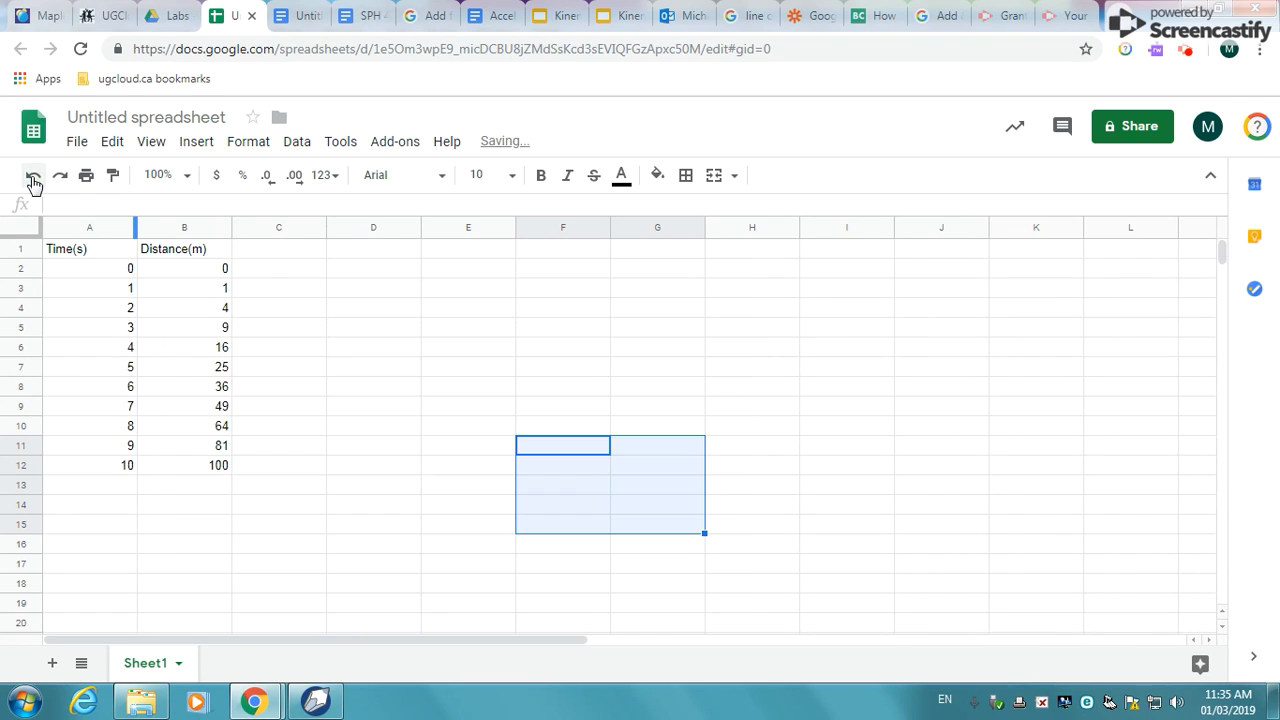
pyautogui.click(523, 434)
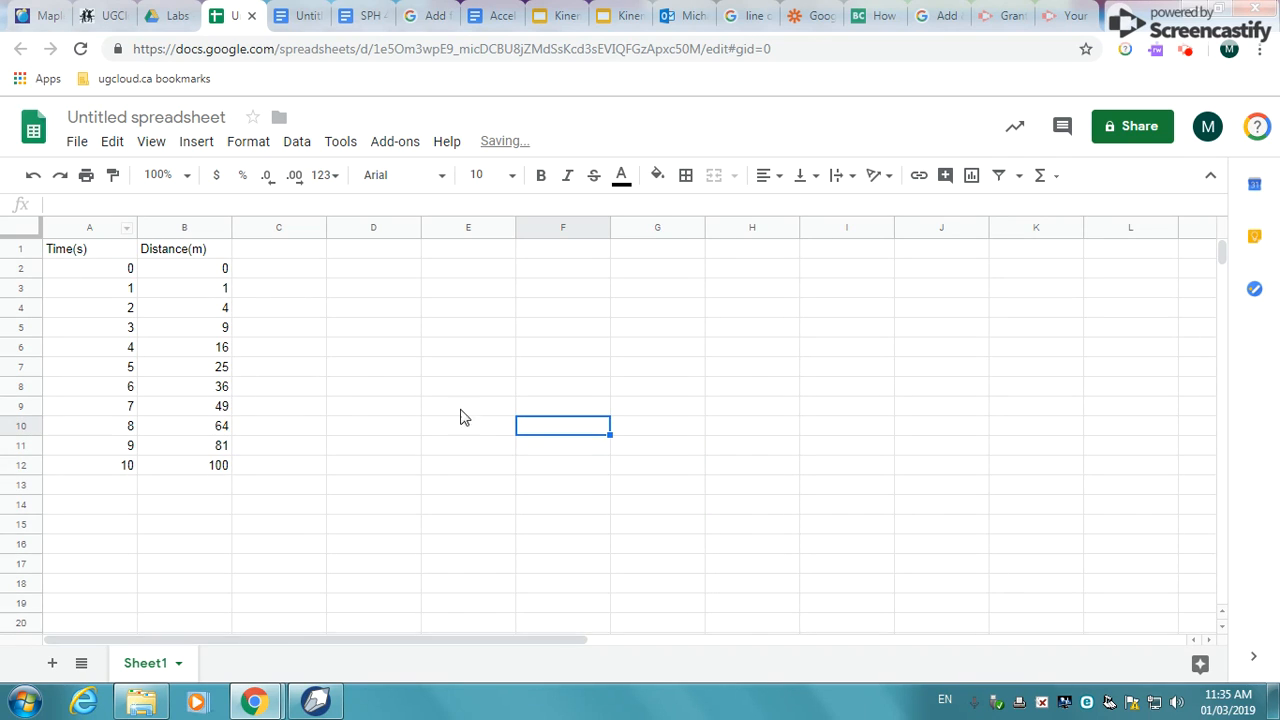
# Insert a line chart of Distance(m) vs. Time(s) from A1:B12 and move it clear of the data table.
pyautogui.click(310, 297)
pyautogui.click(196, 145)
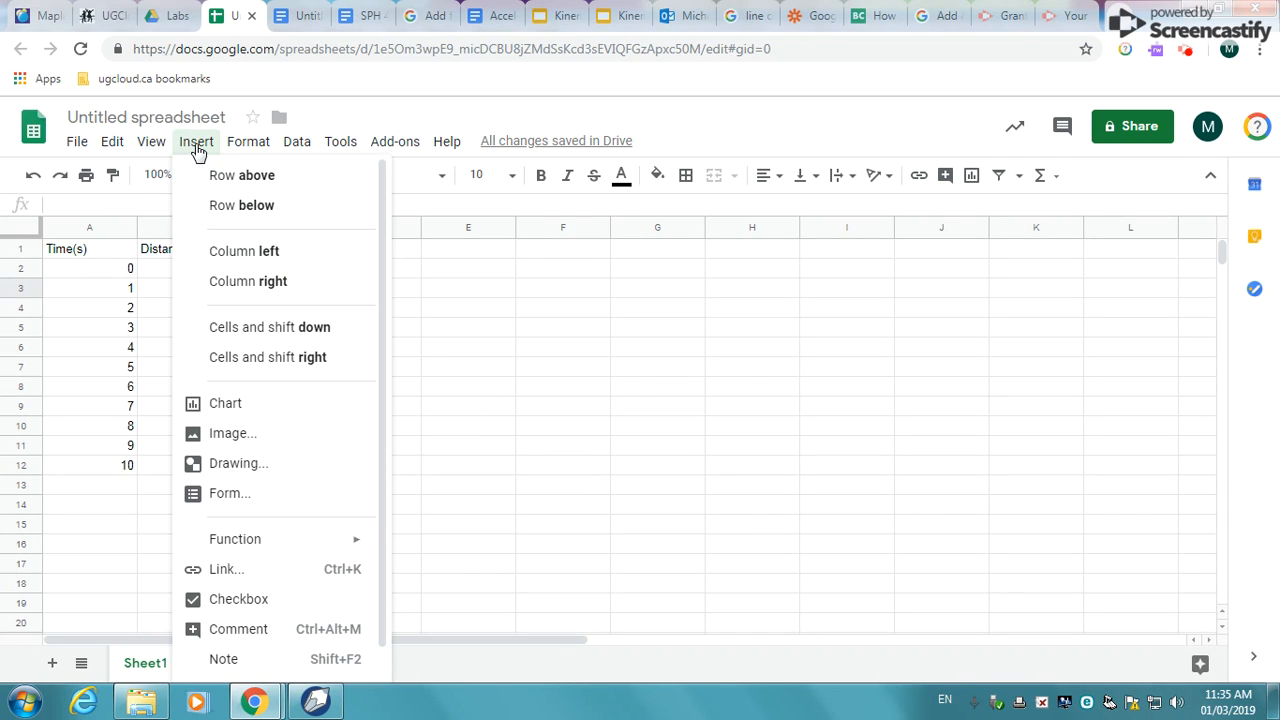
pyautogui.click(228, 406)
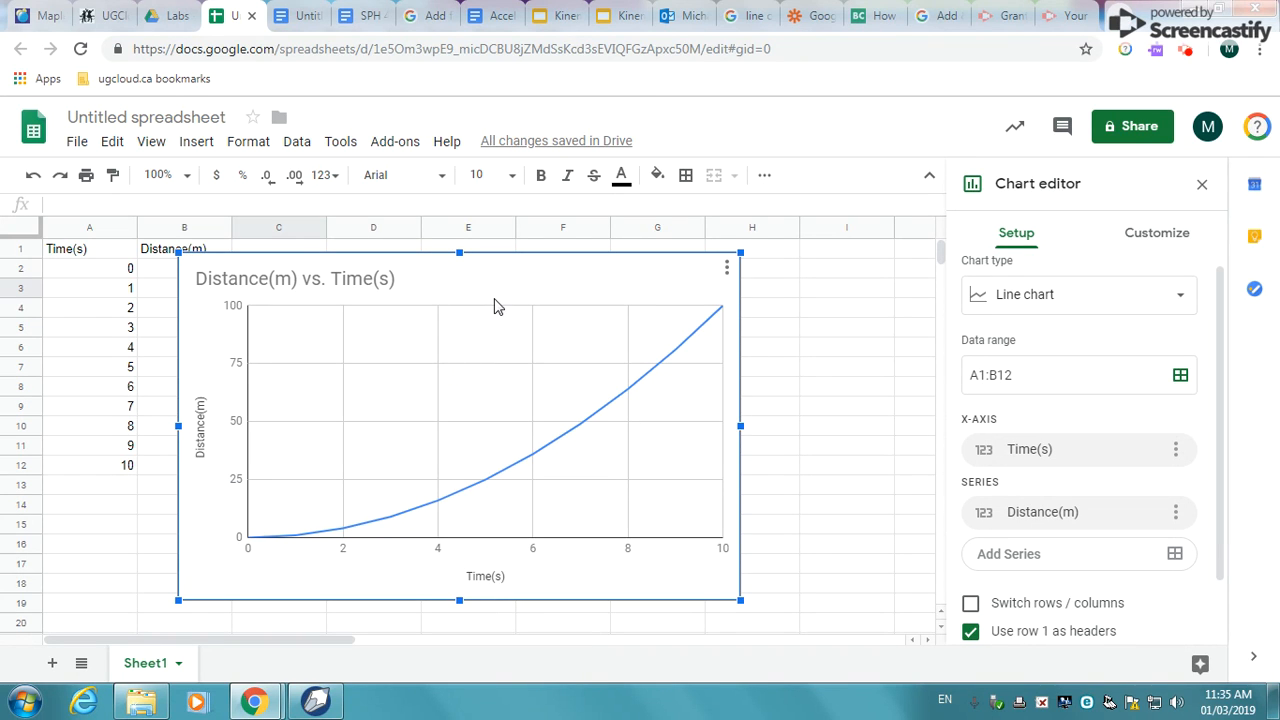
pyautogui.moveTo(529, 314); pyautogui.dragTo(657, 294)
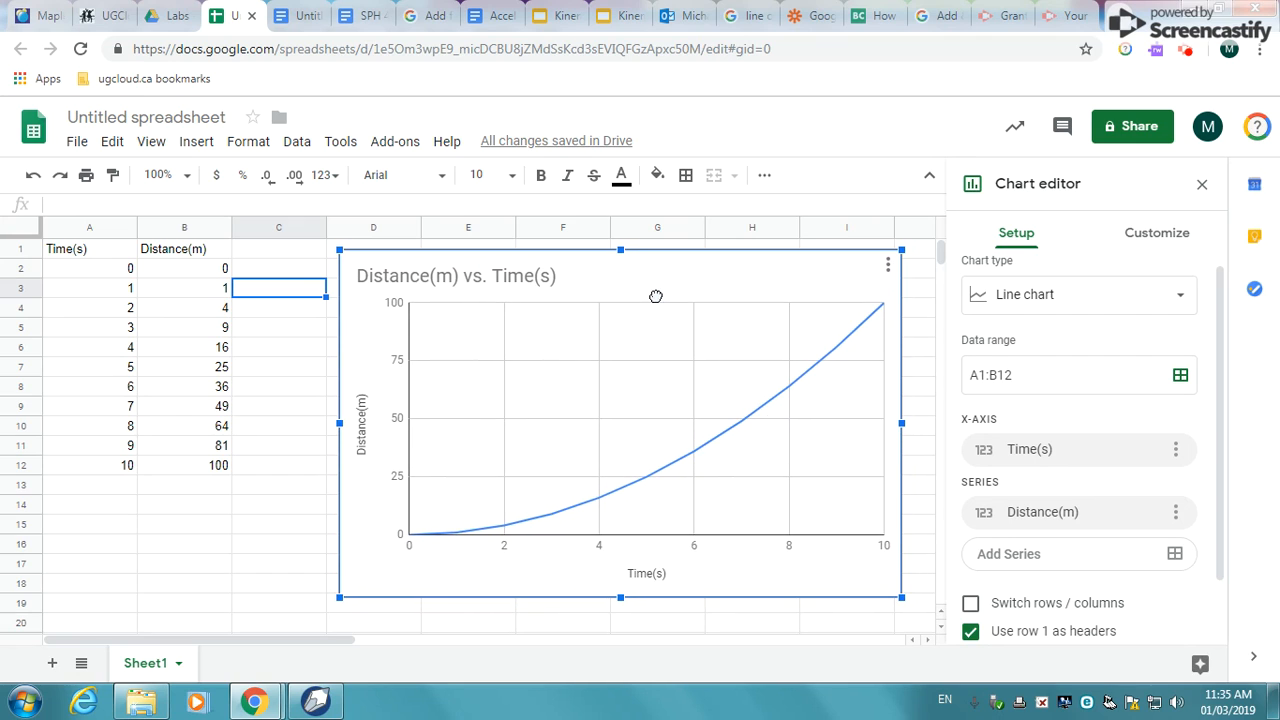
pyautogui.click(183, 529)
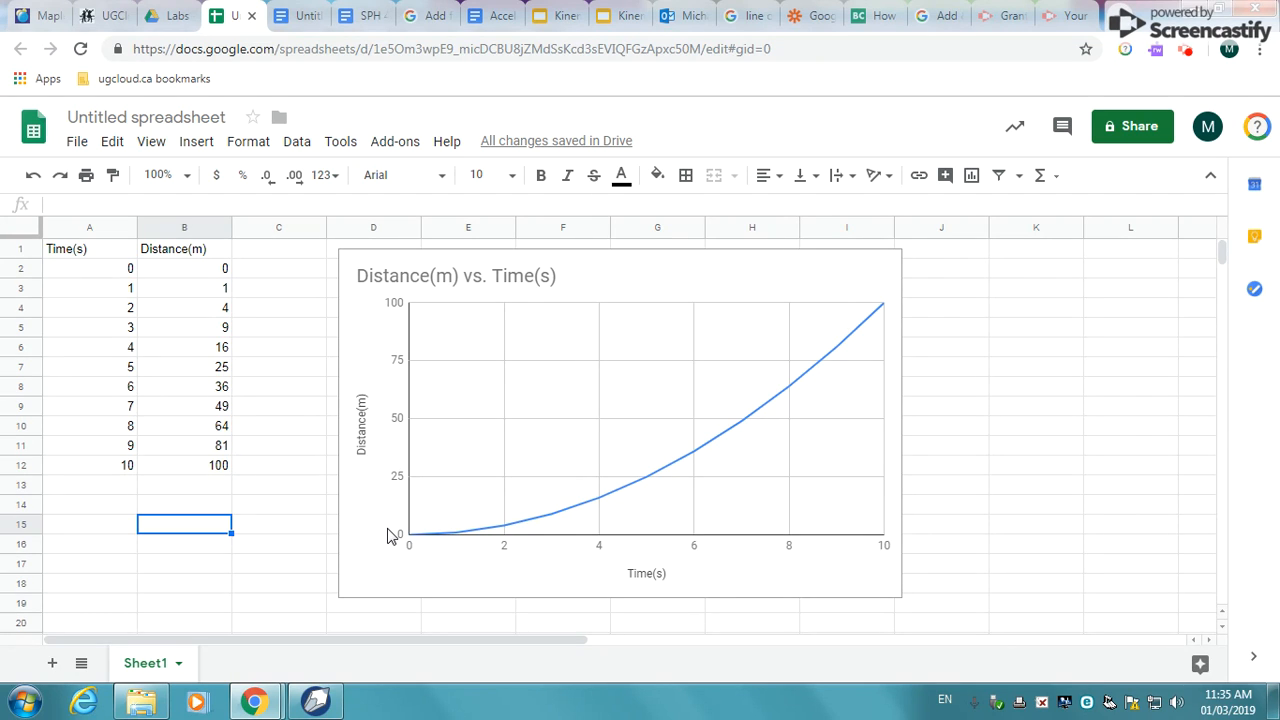
# Examine the chart's formatting categories and the available horizontal axis settings, such as label font, minimum, maximum and scale factor.
pyautogui.rightClick(388, 536)
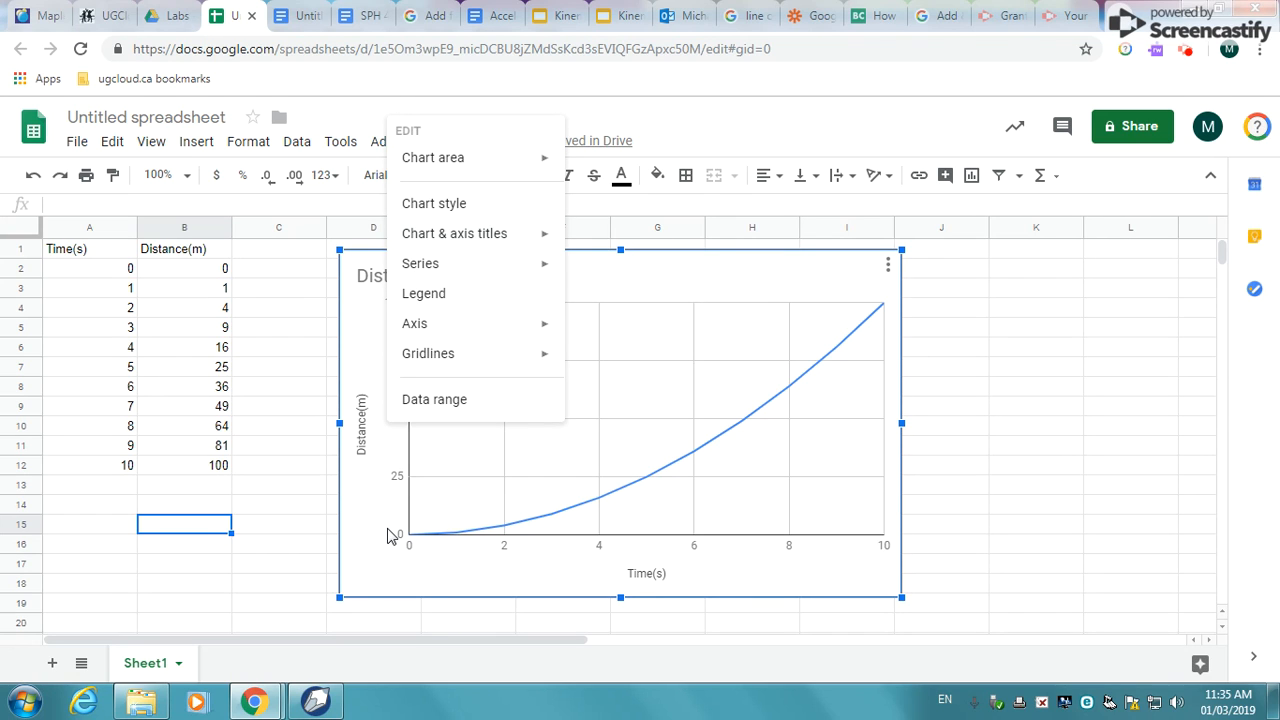
pyautogui.moveTo(477, 246)
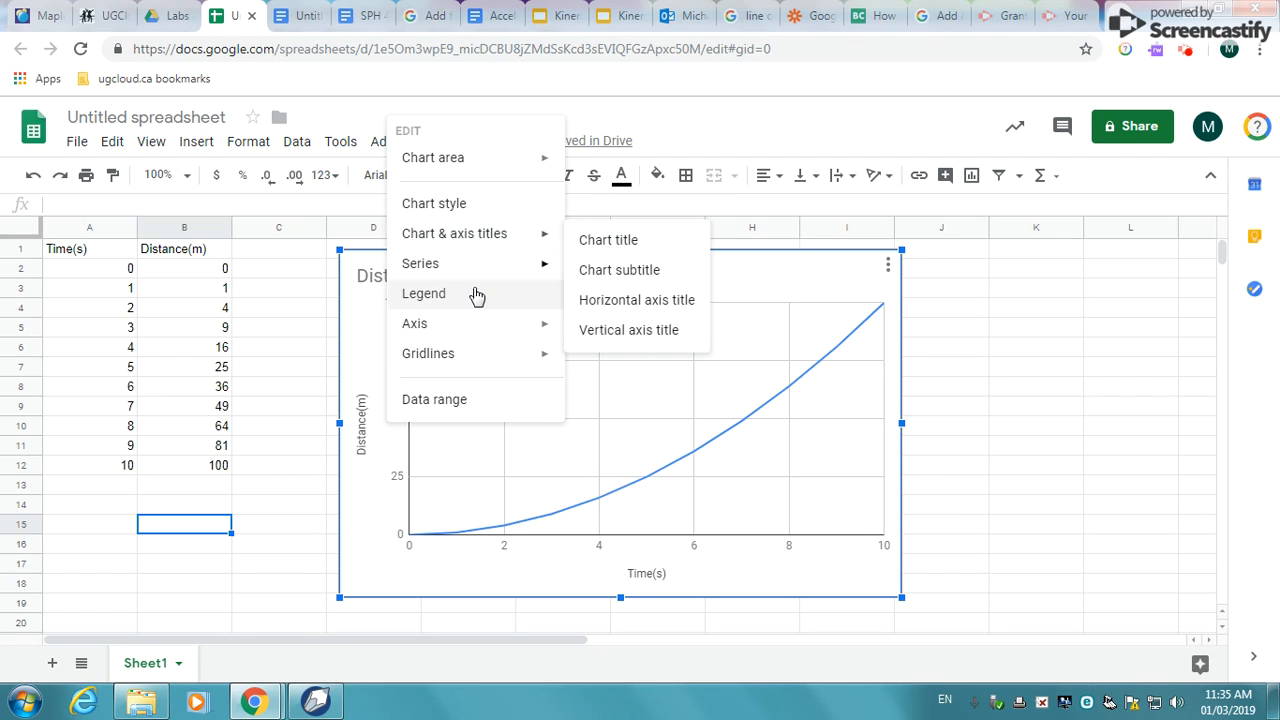
pyautogui.moveTo(465, 336)
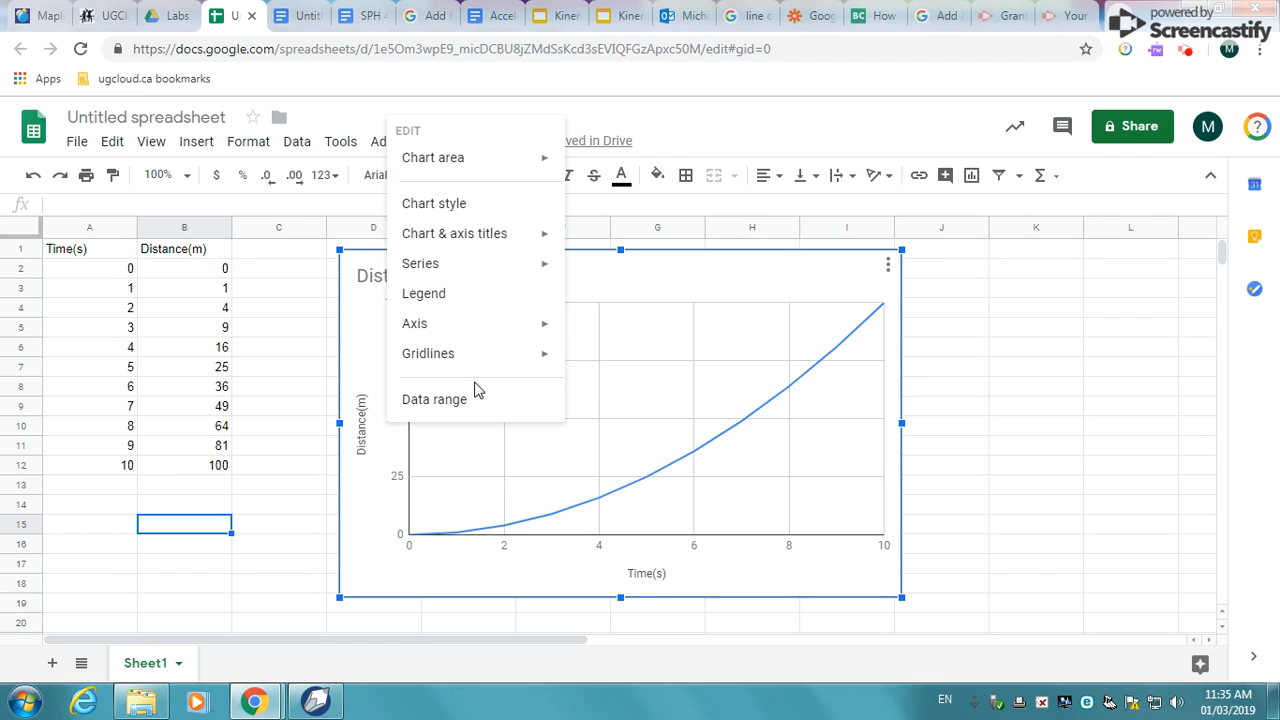
pyautogui.moveTo(473, 170)
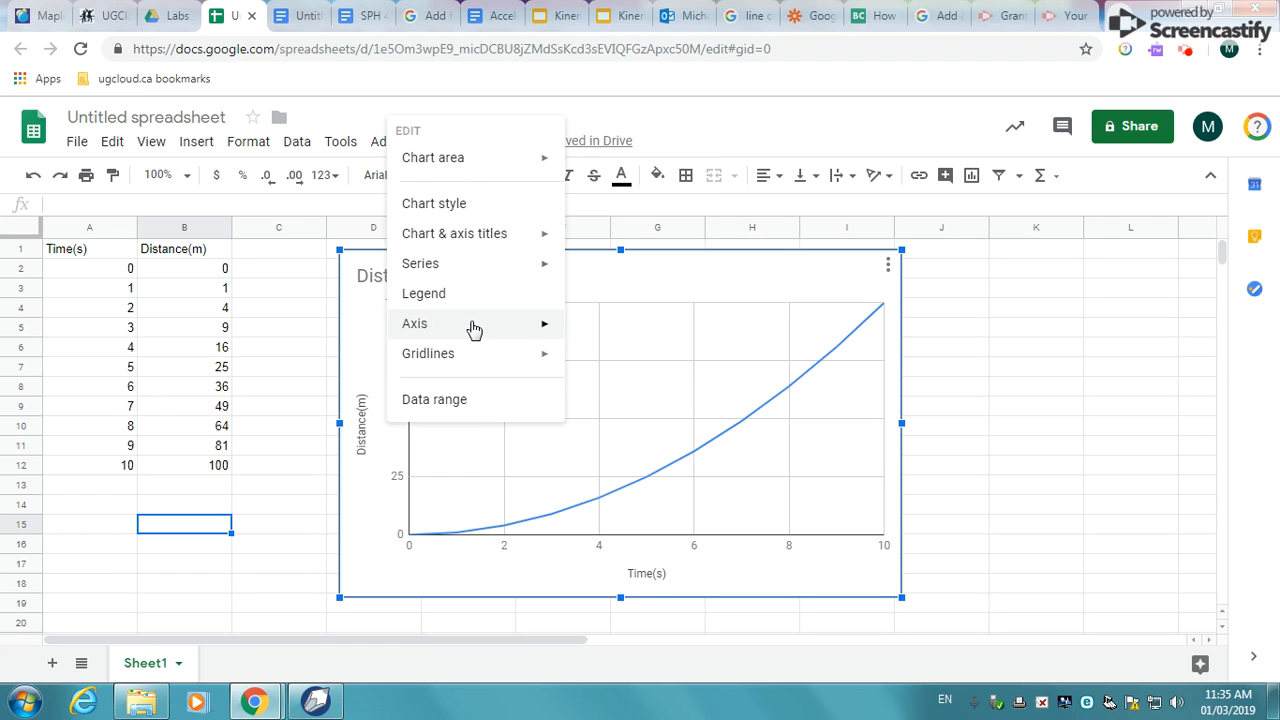
pyautogui.moveTo(474, 331)
pyautogui.click(594, 333)
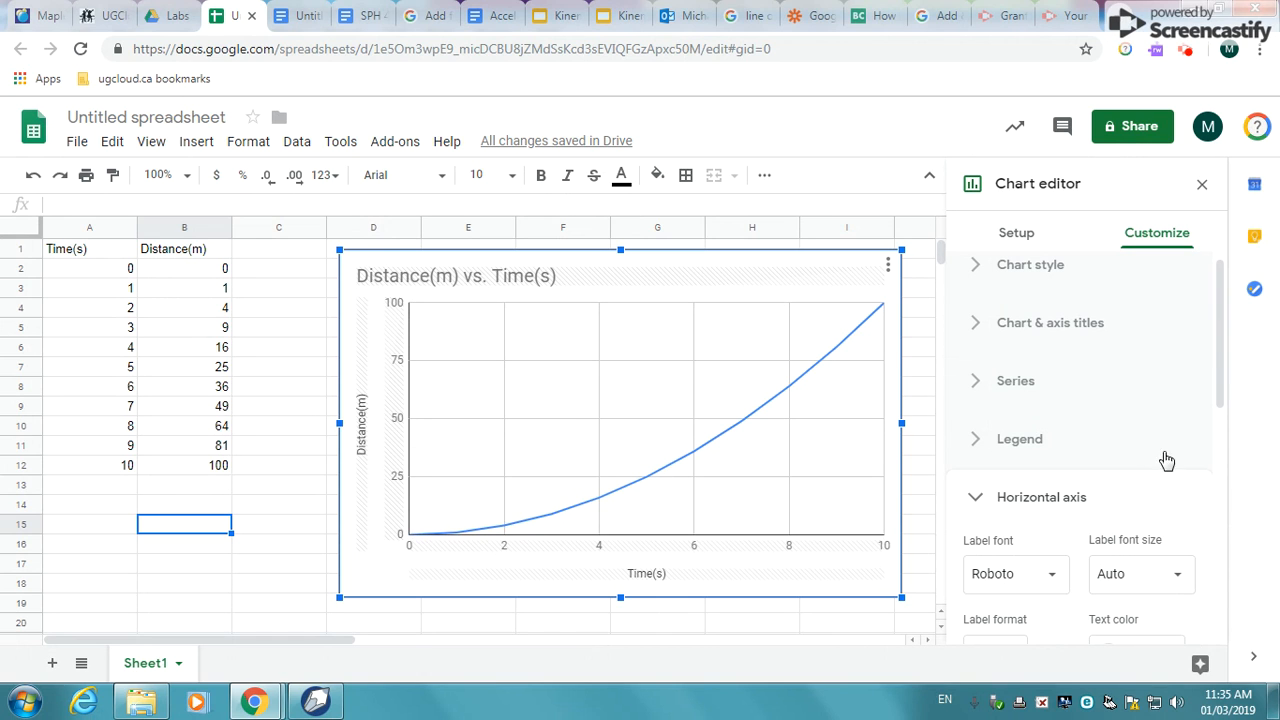
pyautogui.scroll(-2, 1132, 506)
pyautogui.scroll(-4, 1130, 515)
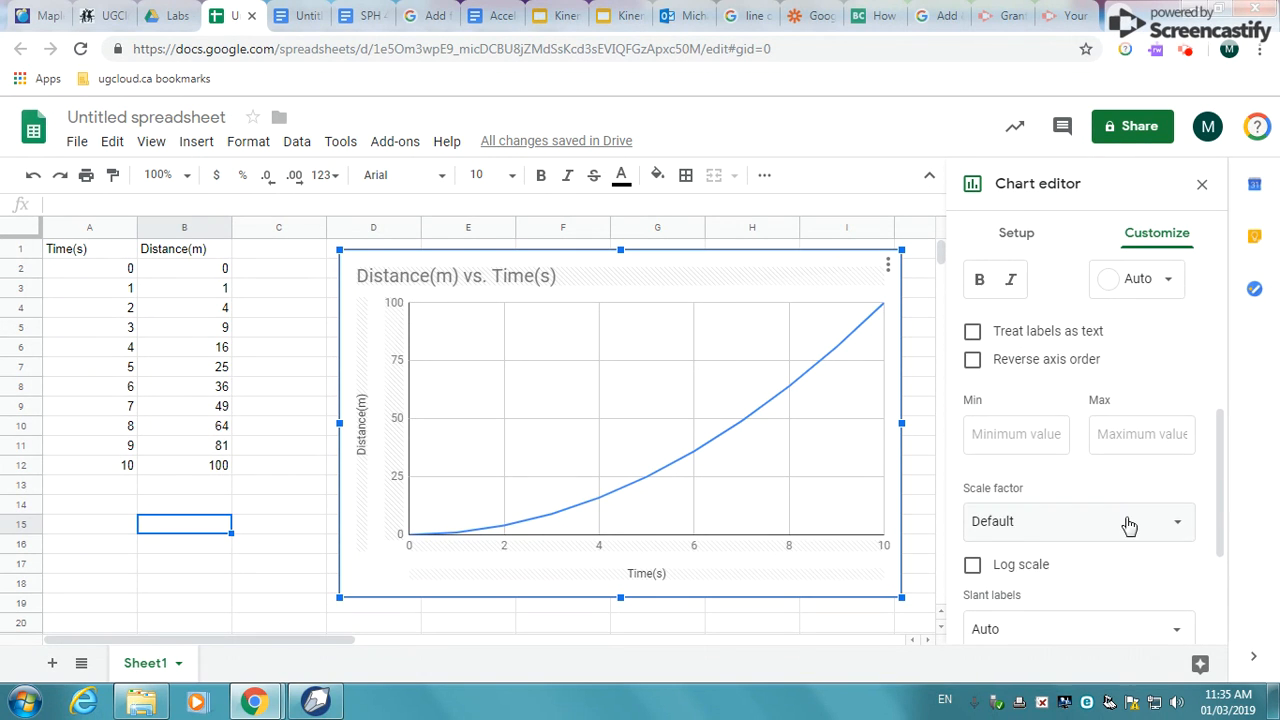
pyautogui.scroll(4, 1122, 512)
pyautogui.scroll(2, 1100, 450)
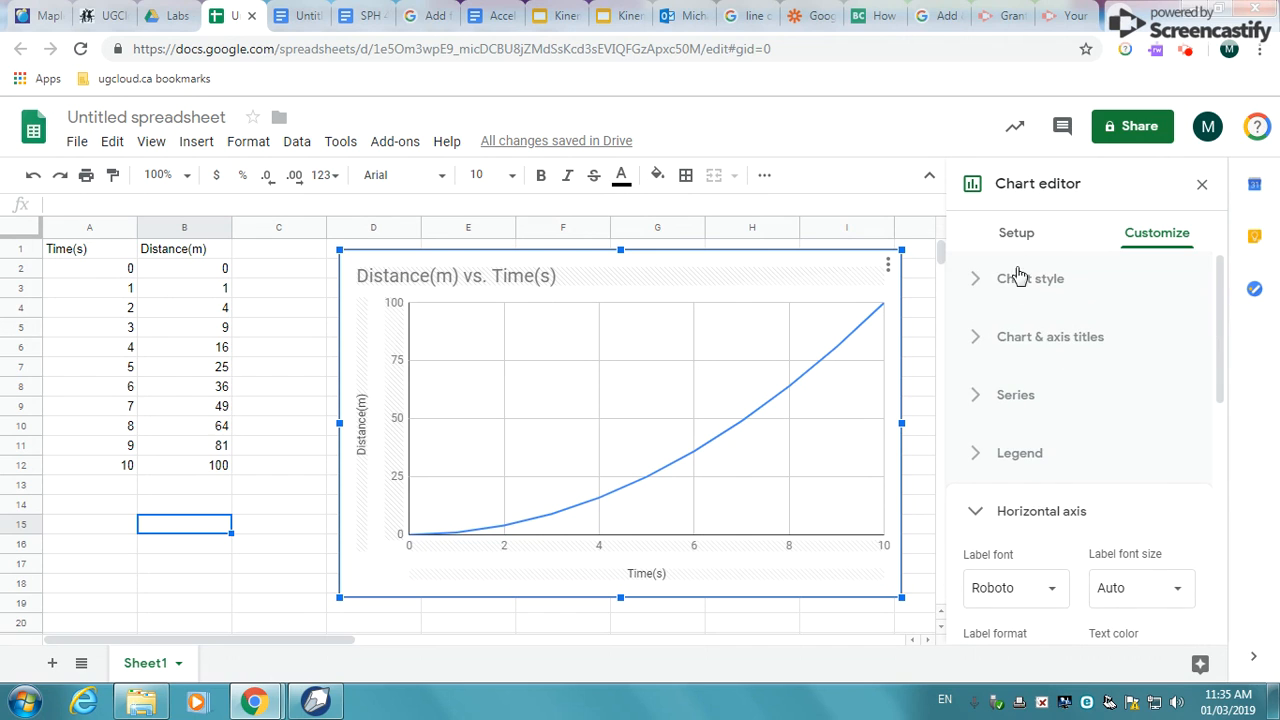
# Check the data range used for the chart's Time(s) x-axis and leave it without editing.
pyautogui.click(1013, 233)
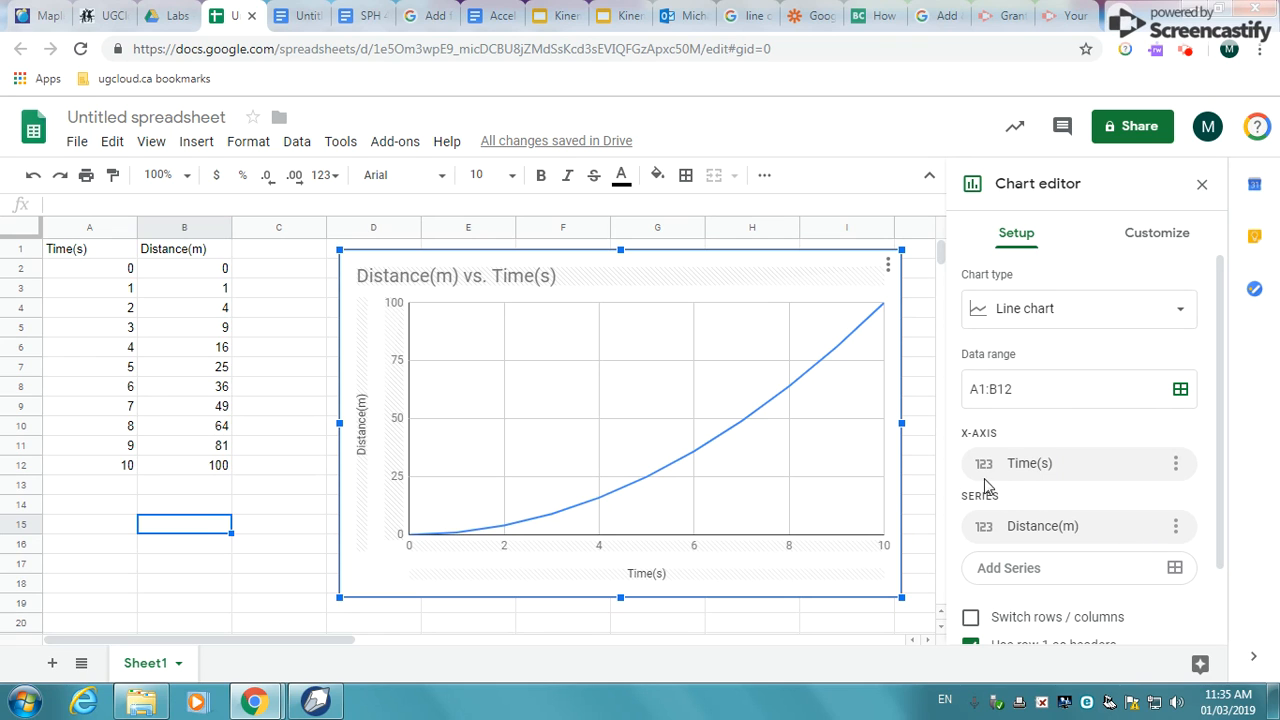
pyautogui.click(1176, 463)
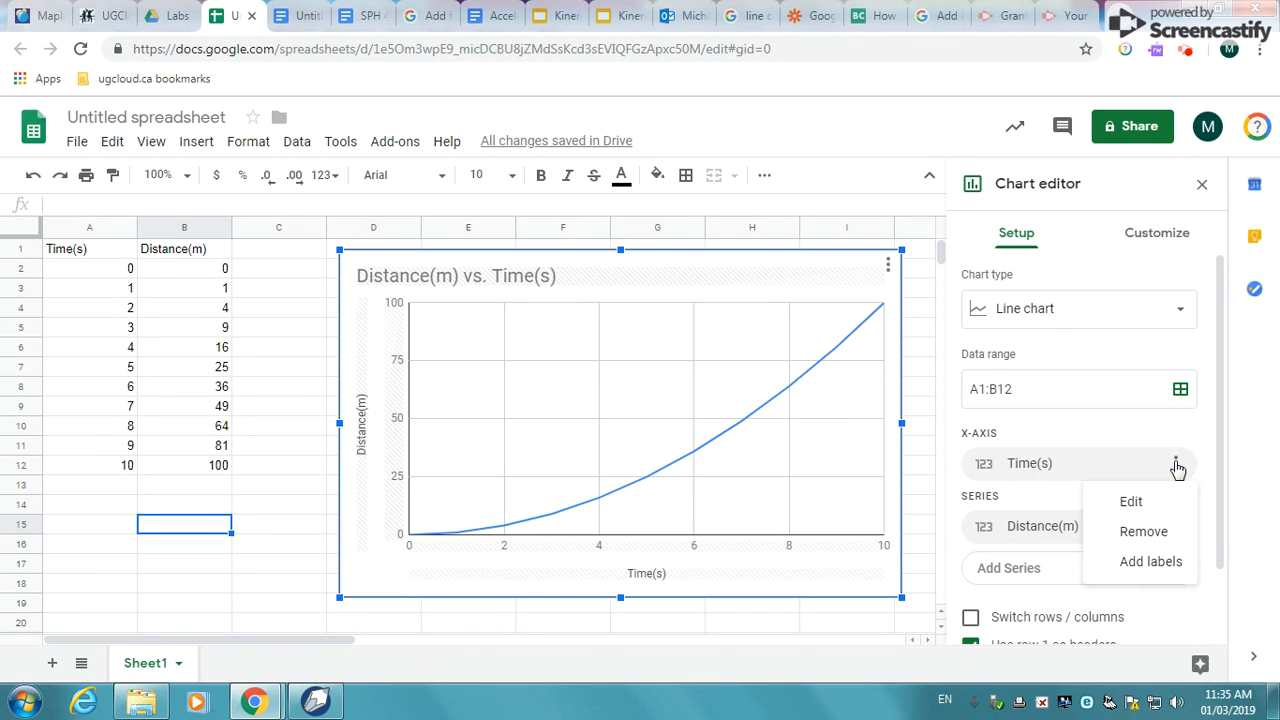
pyautogui.click(1138, 503)
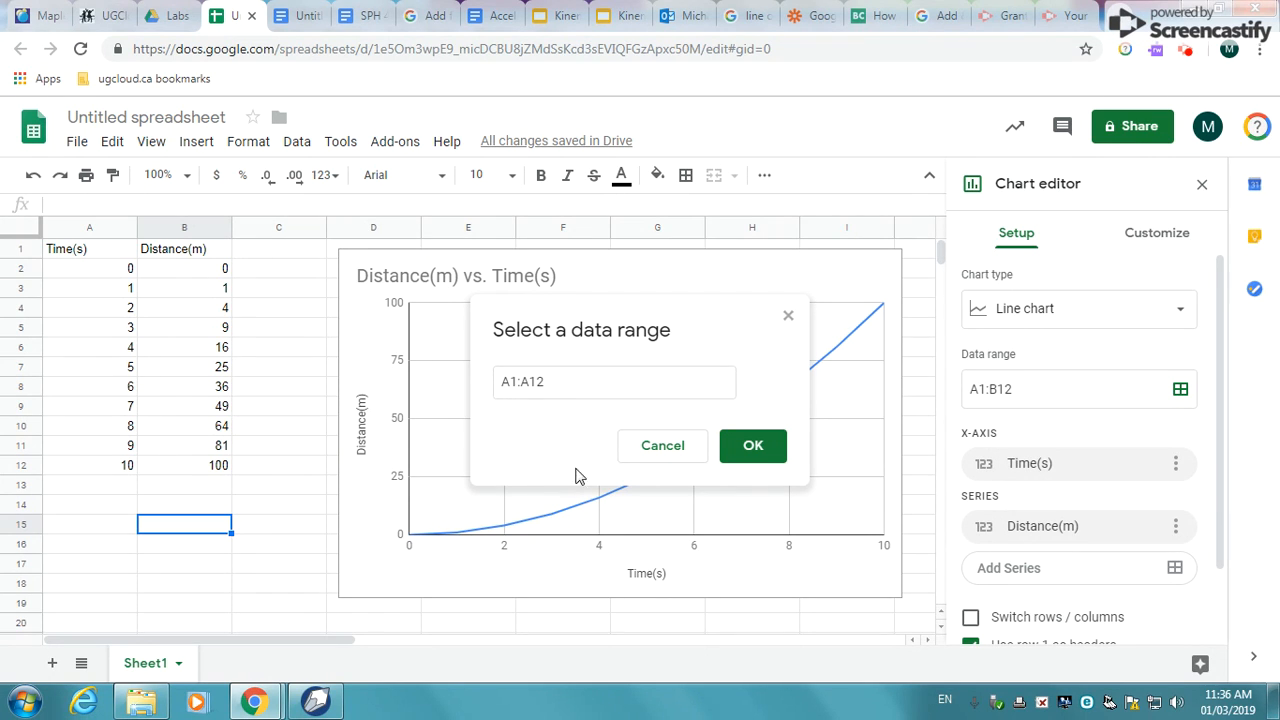
pyautogui.click(673, 449)
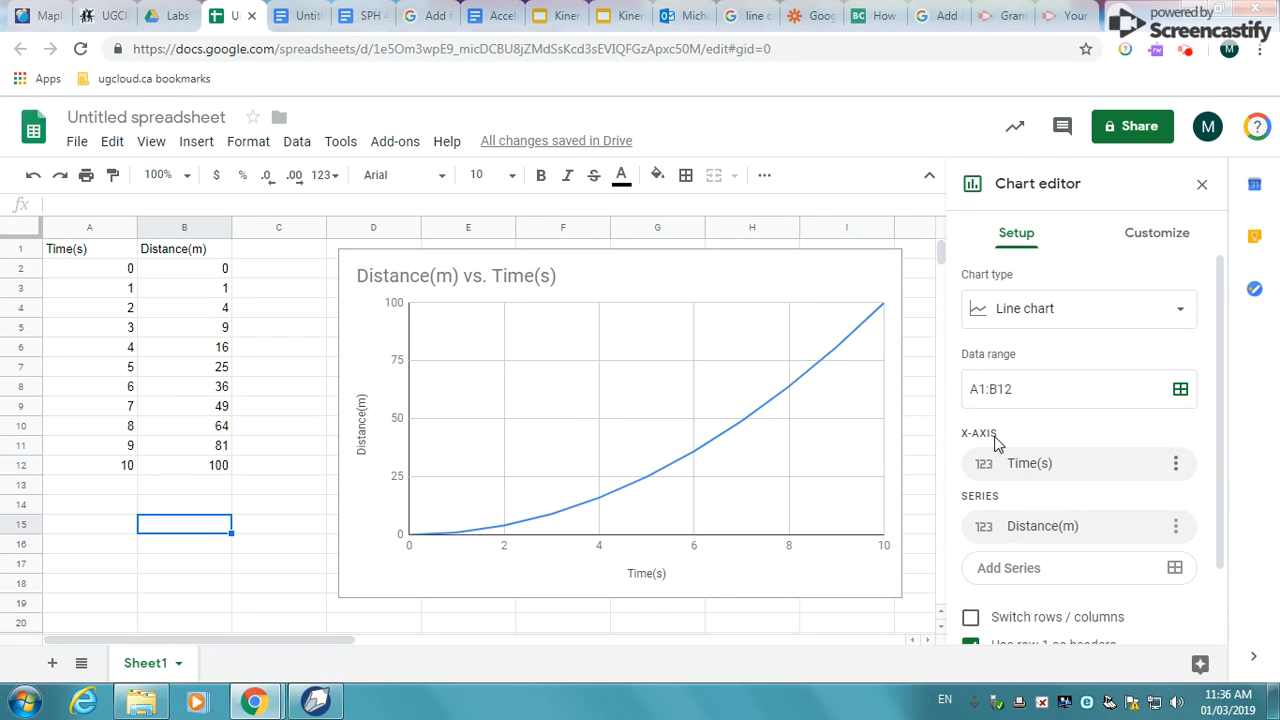
# Try the column chart type on the Distance(m) vs. Time(s) chart and return it to a line chart.
pyautogui.click(1071, 308)
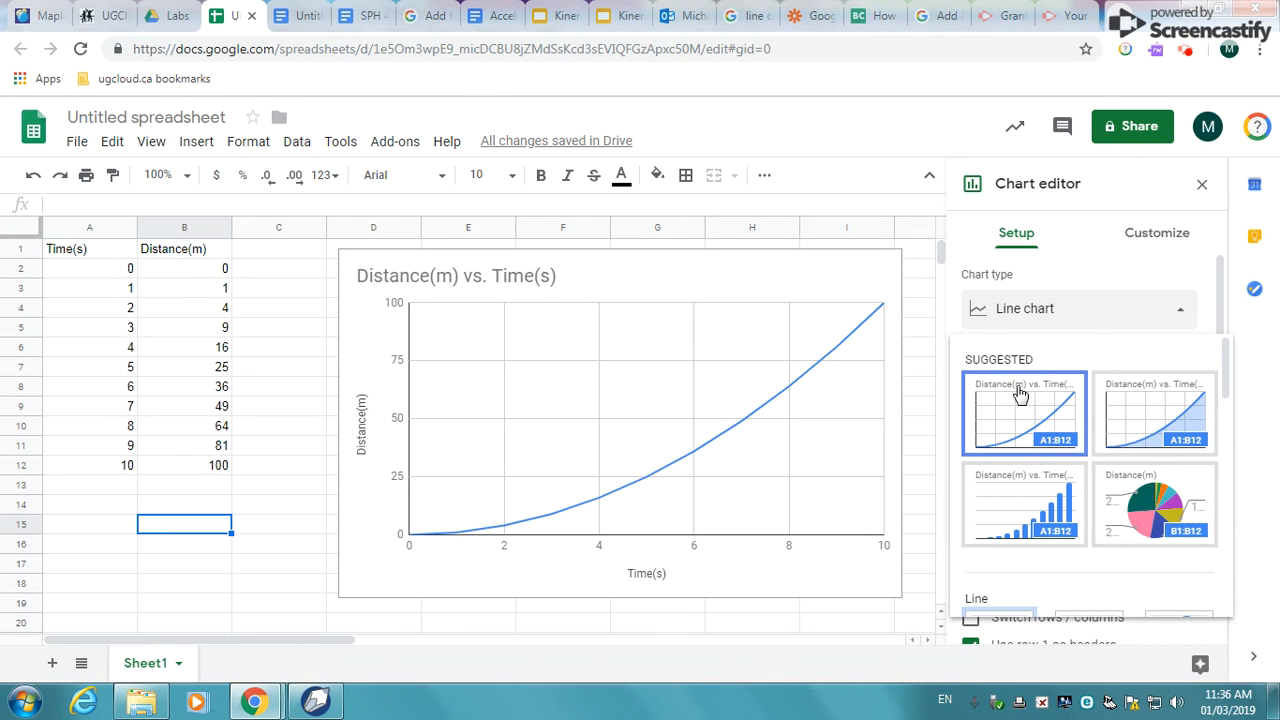
pyautogui.click(1020, 510)
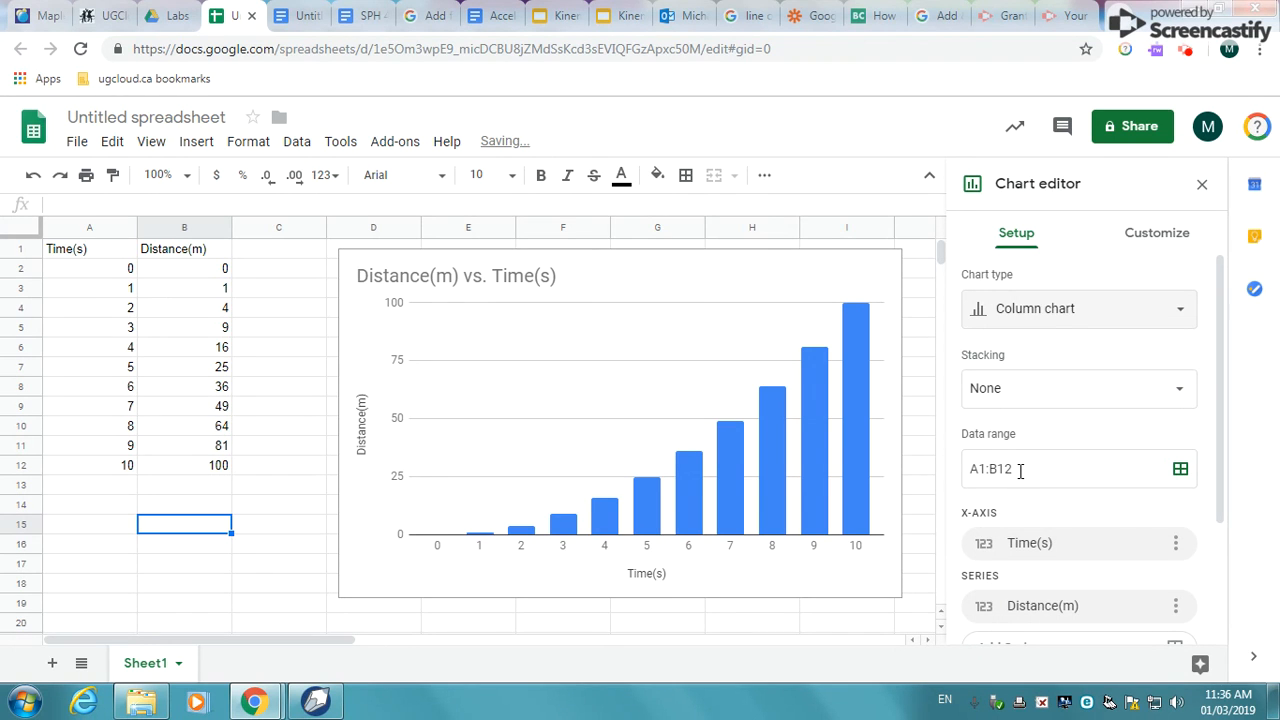
pyautogui.click(1058, 320)
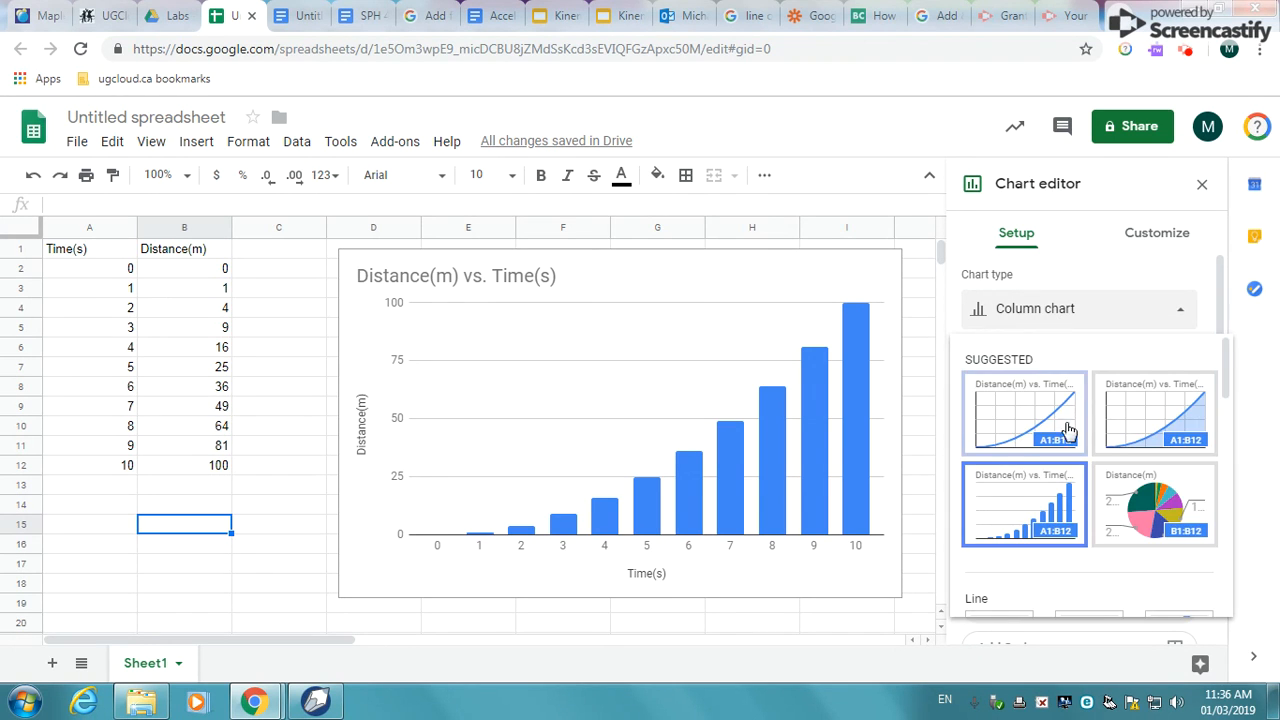
pyautogui.scroll(-2, 1068, 430)
pyautogui.click(1017, 444)
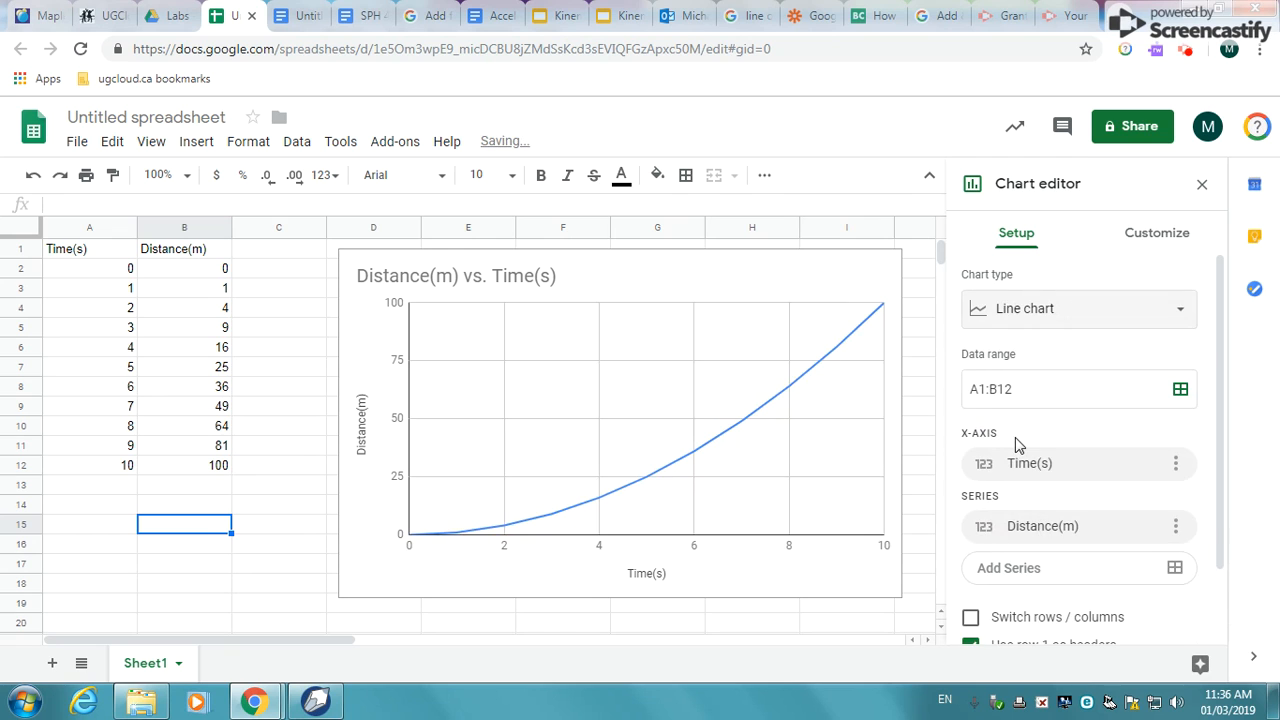
# Change the Distance(m) vs. Time(s) line chart to a scatter chart.
pyautogui.click(1041, 320)
pyautogui.scroll(-4, 1070, 440)
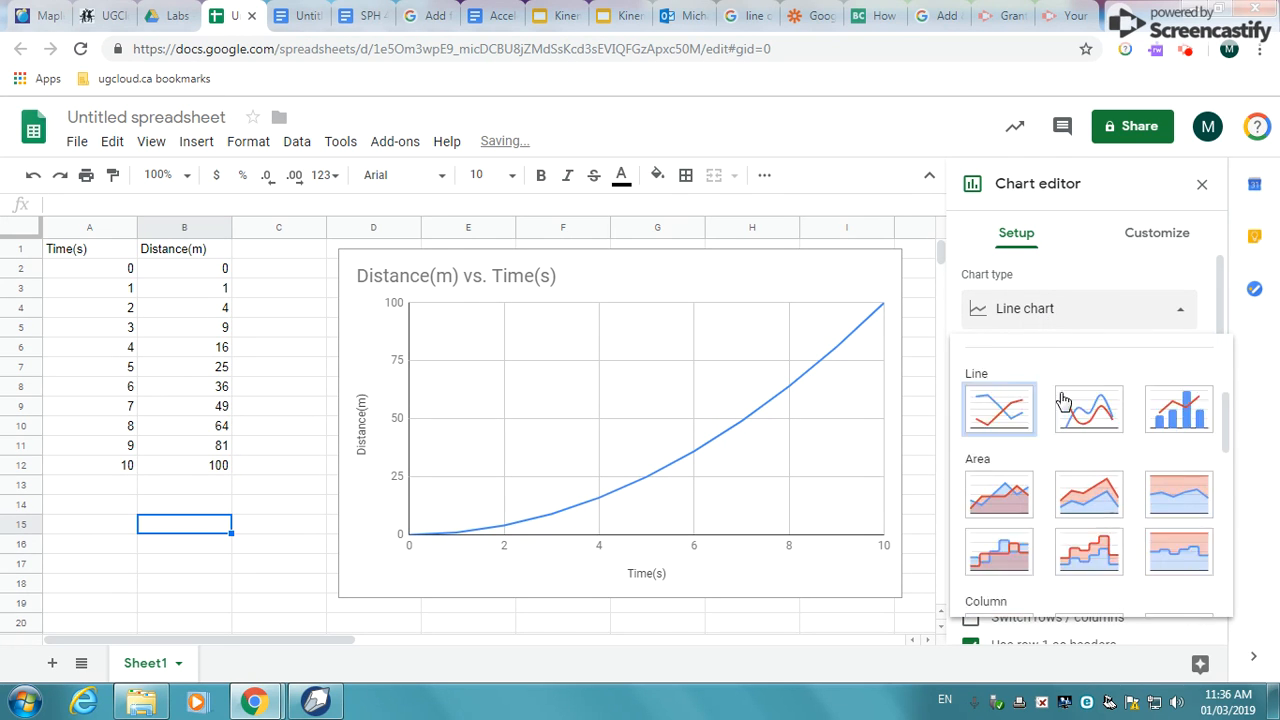
pyautogui.scroll(-6, 1070, 445)
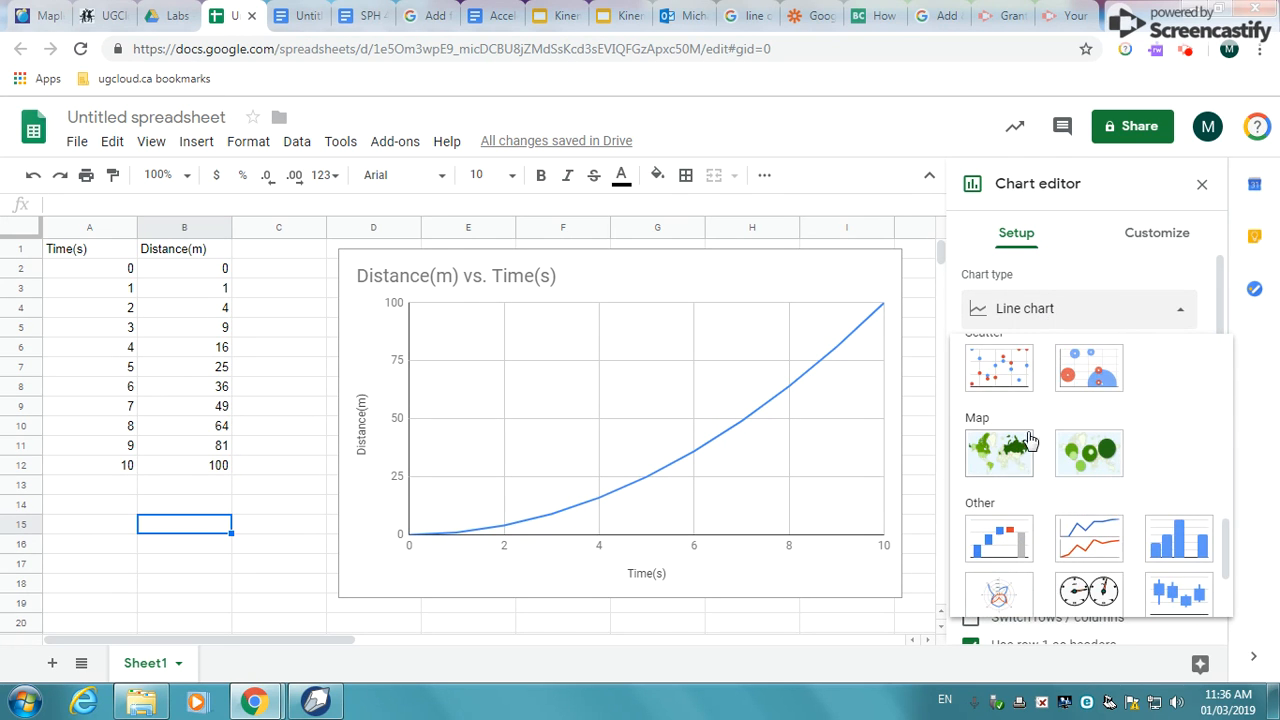
pyautogui.click(1002, 376)
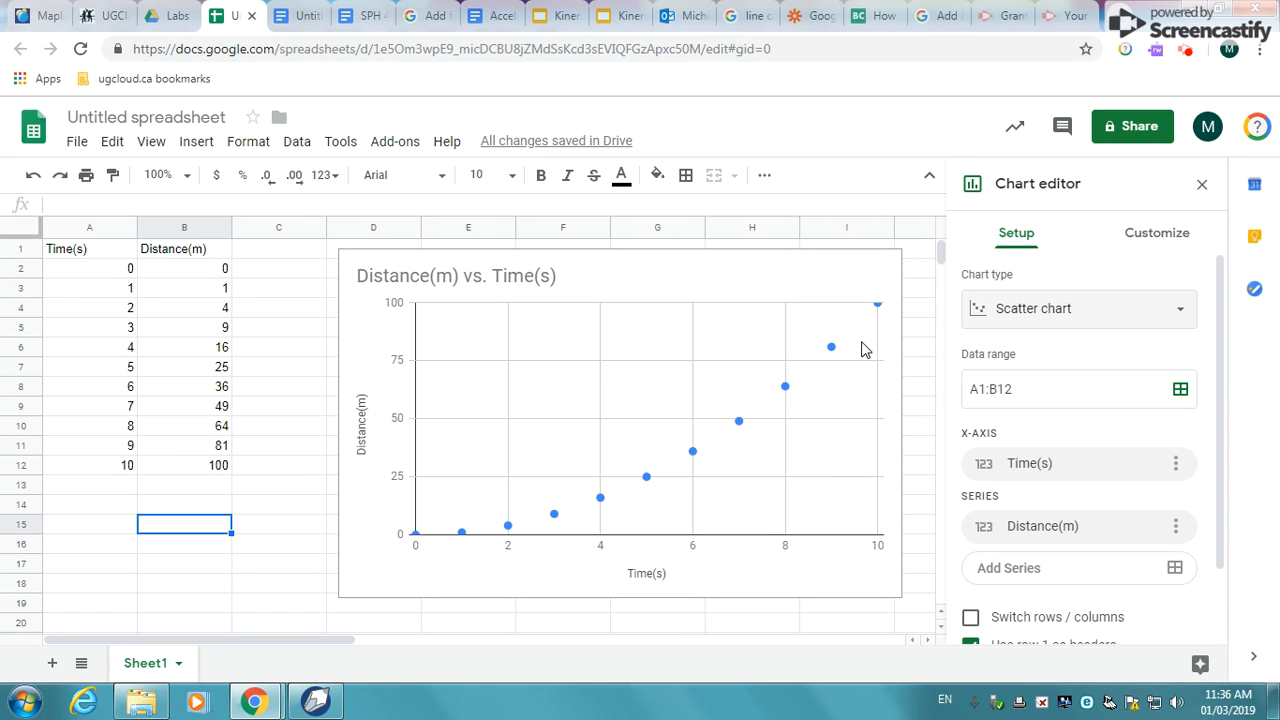
# Switch the scatter chart to a column chart and back to the suggested line chart for A1:B12.
pyautogui.click(1008, 309)
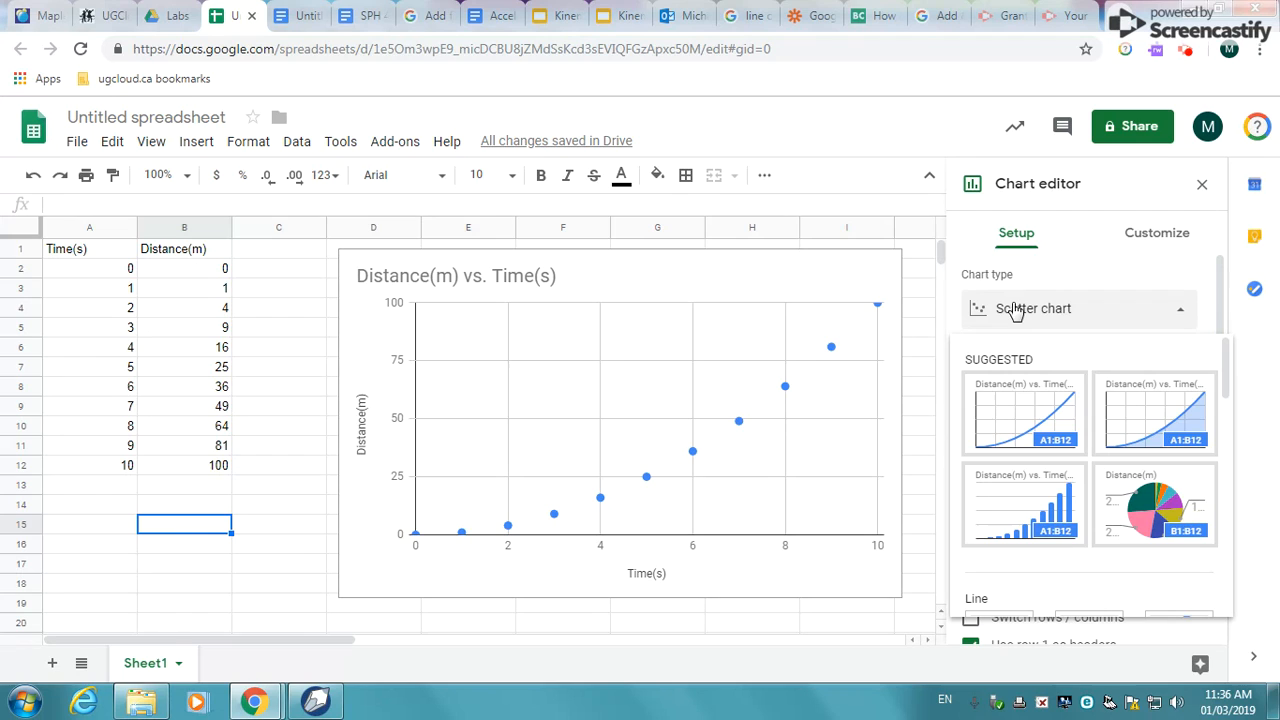
pyautogui.click(1000, 415)
pyautogui.click(1073, 318)
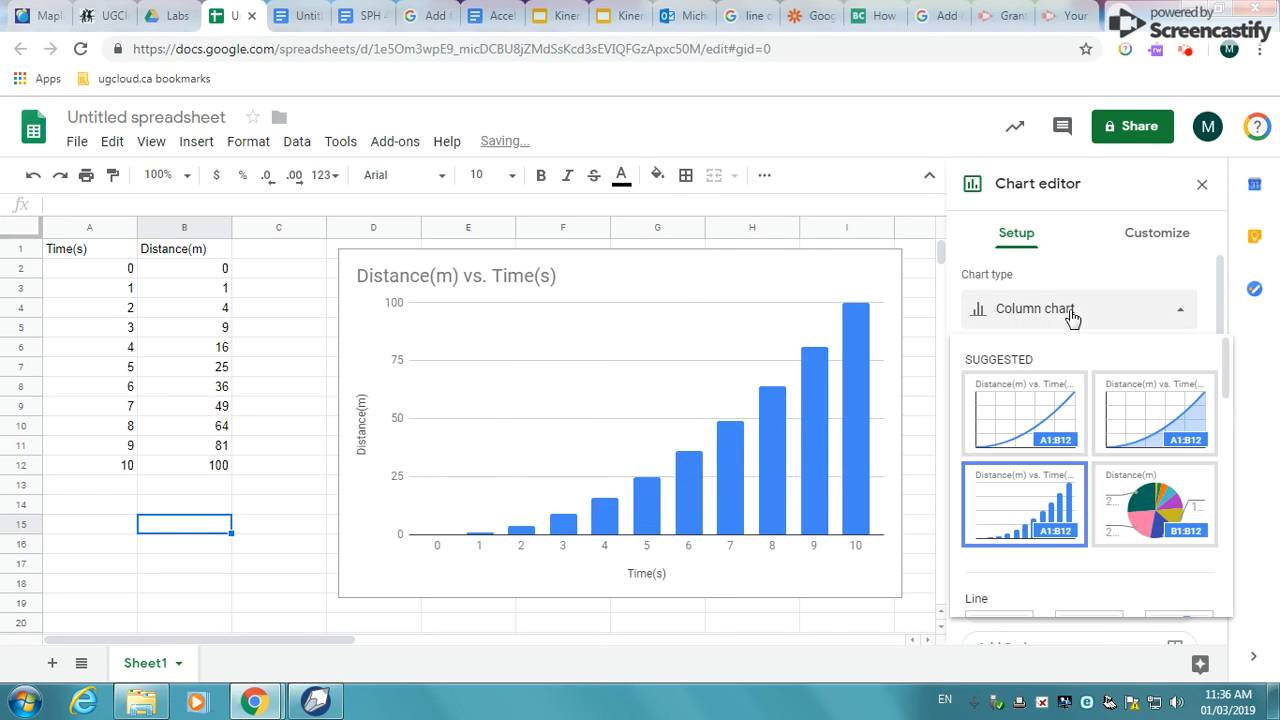
pyautogui.click(1049, 398)
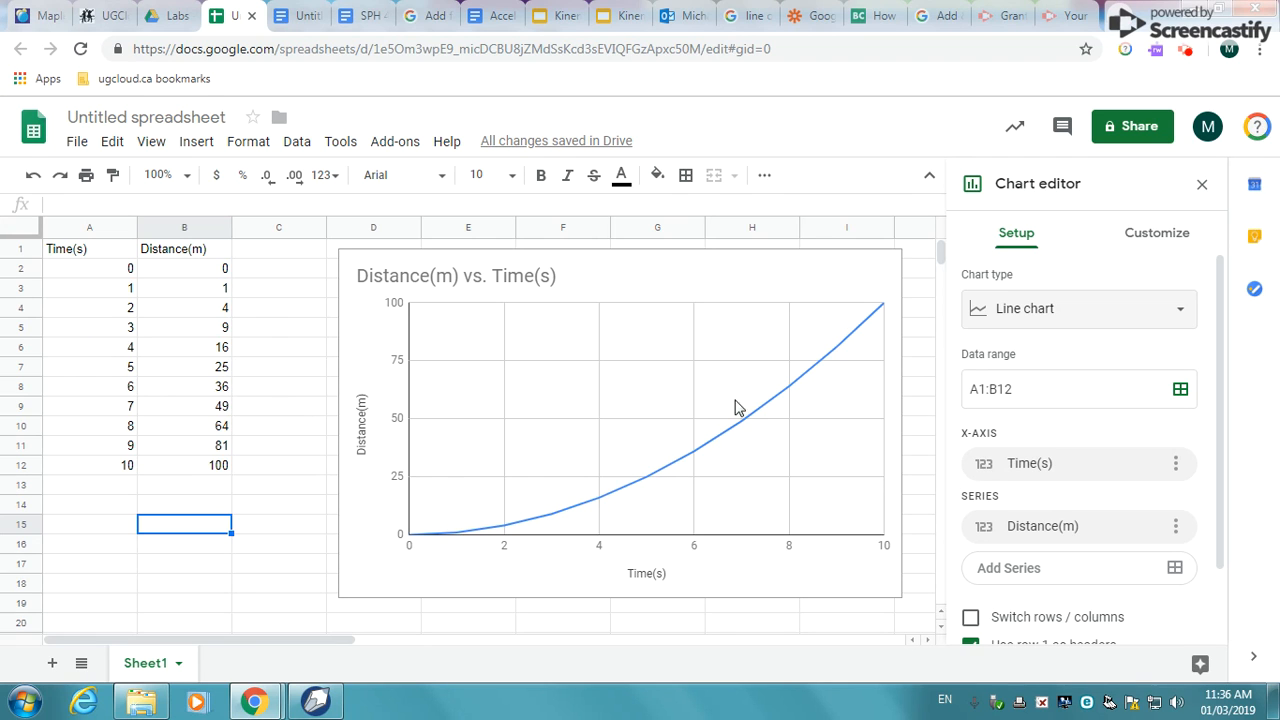
# Replace the Distance(m) value in B8, for a time of 6 s, with 72.
pyautogui.click(218, 390)
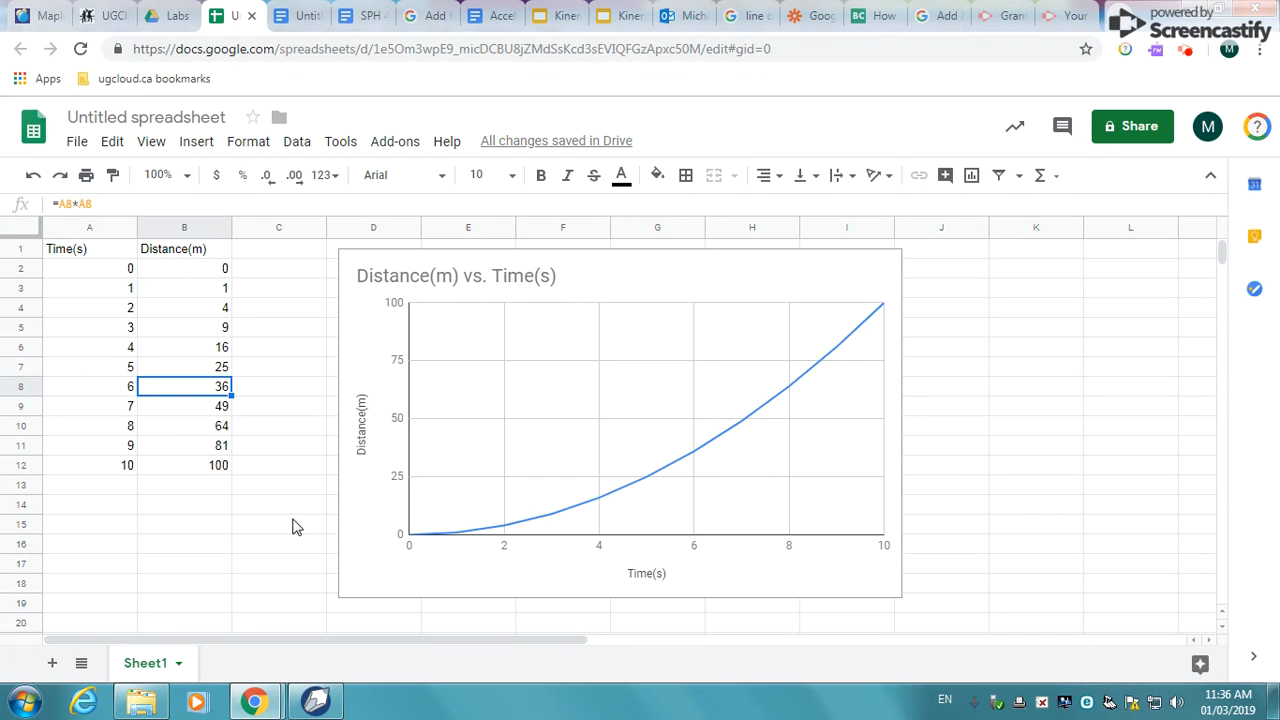
pyautogui.write('72')
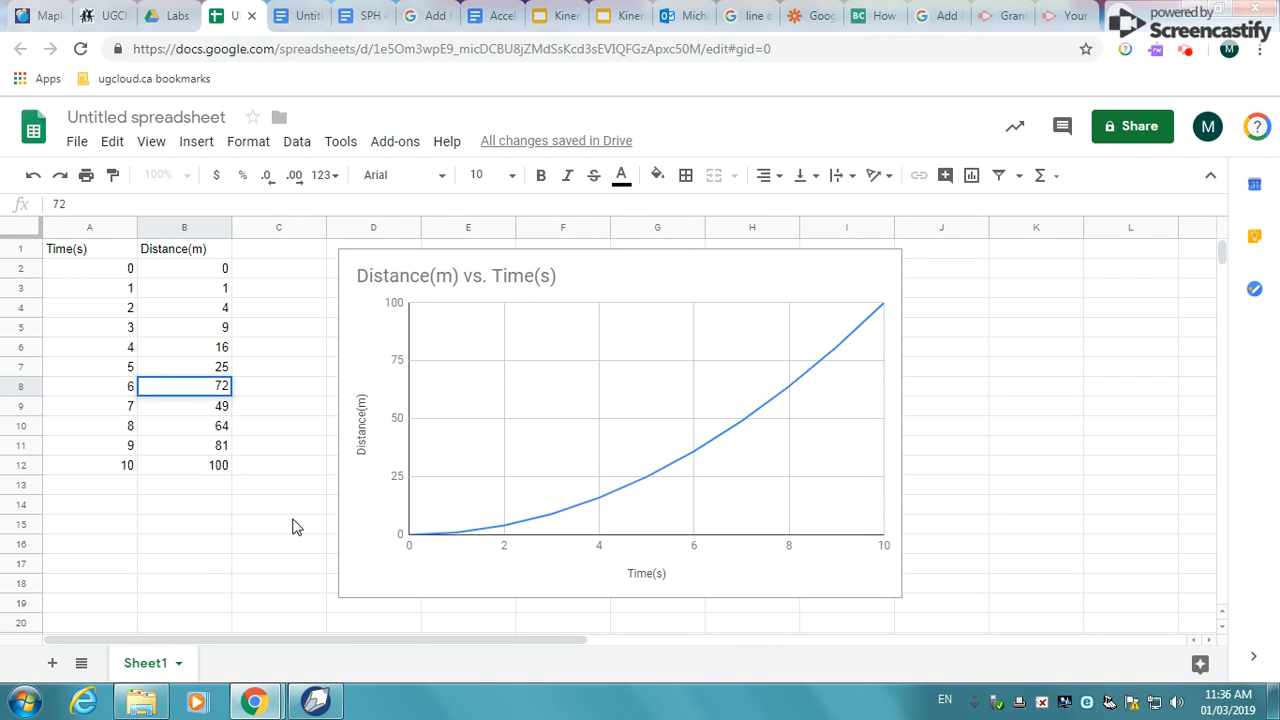
pyautogui.click(218, 370)
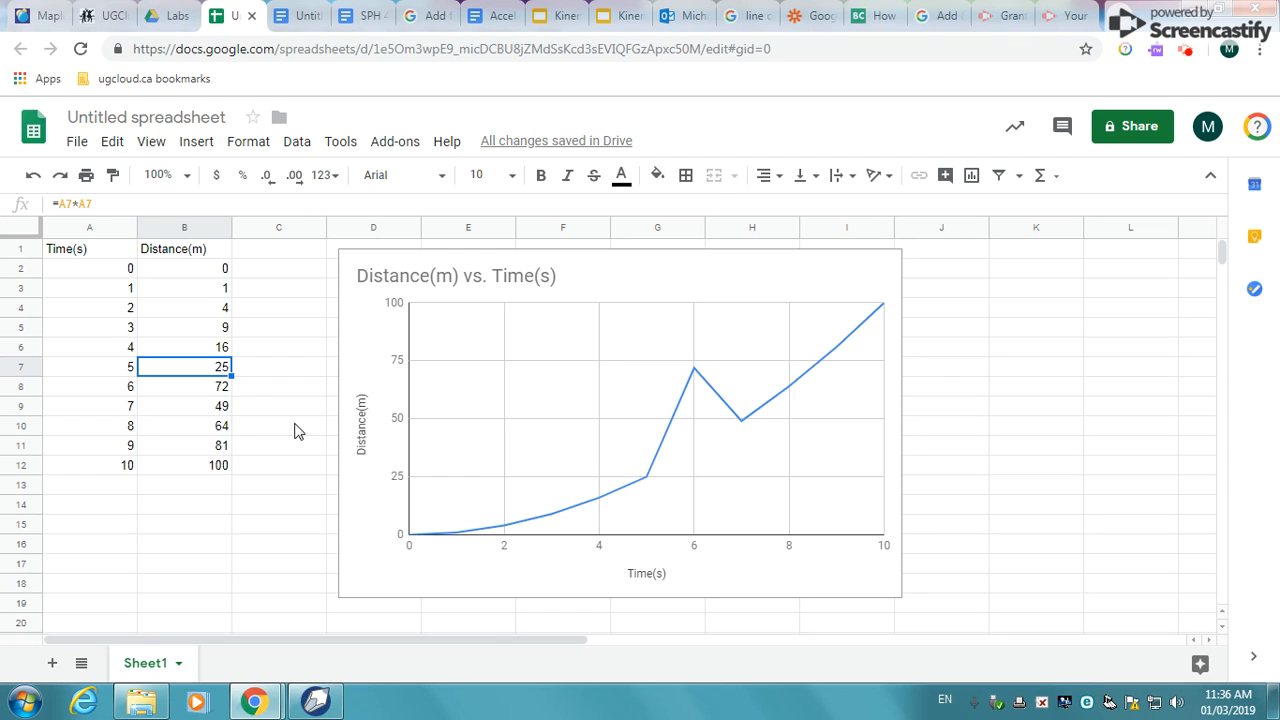
# Change the Distance(m) vs. Time(s) line chart to a scatter chart.
pyautogui.rightClick(605, 502)
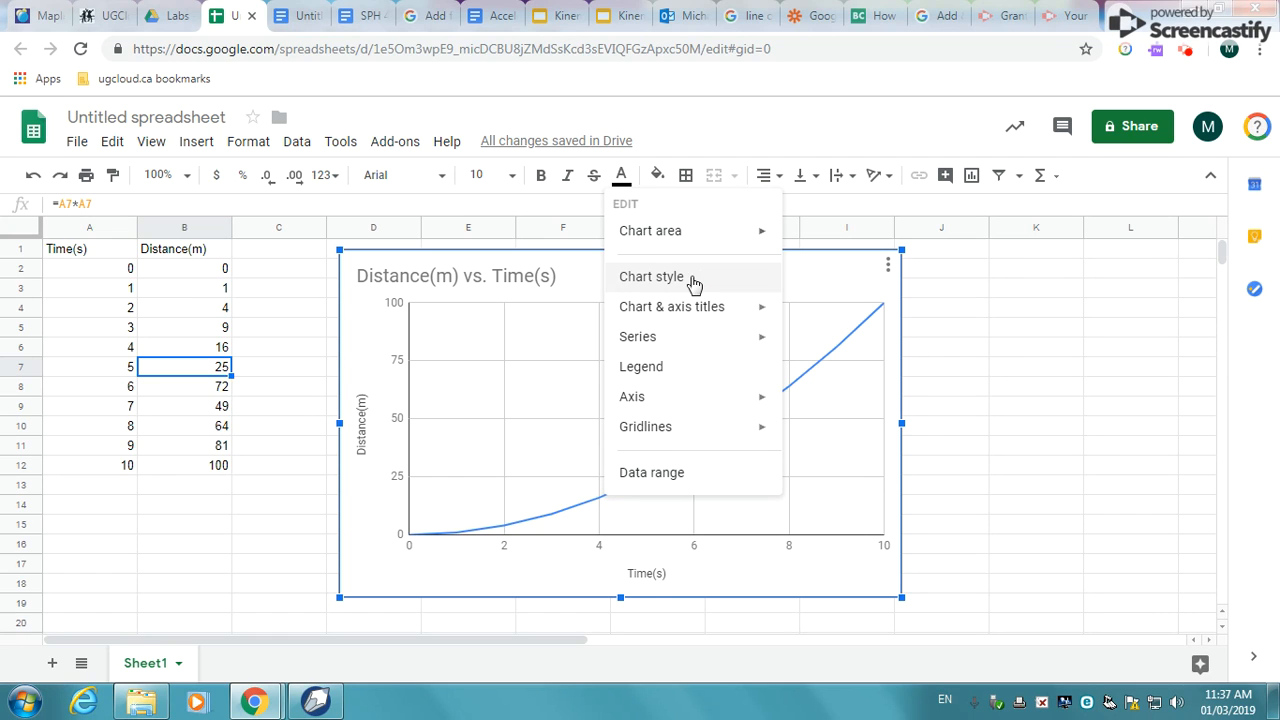
pyautogui.moveTo(685, 407)
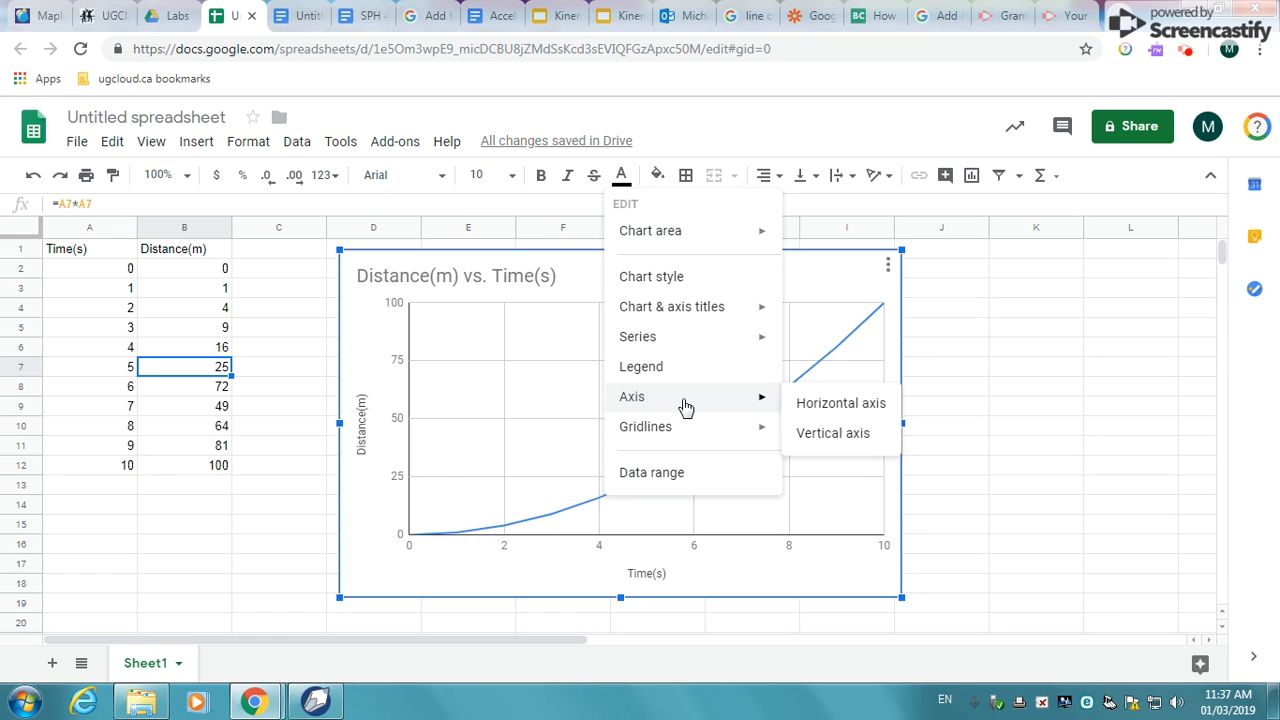
pyautogui.click(810, 405)
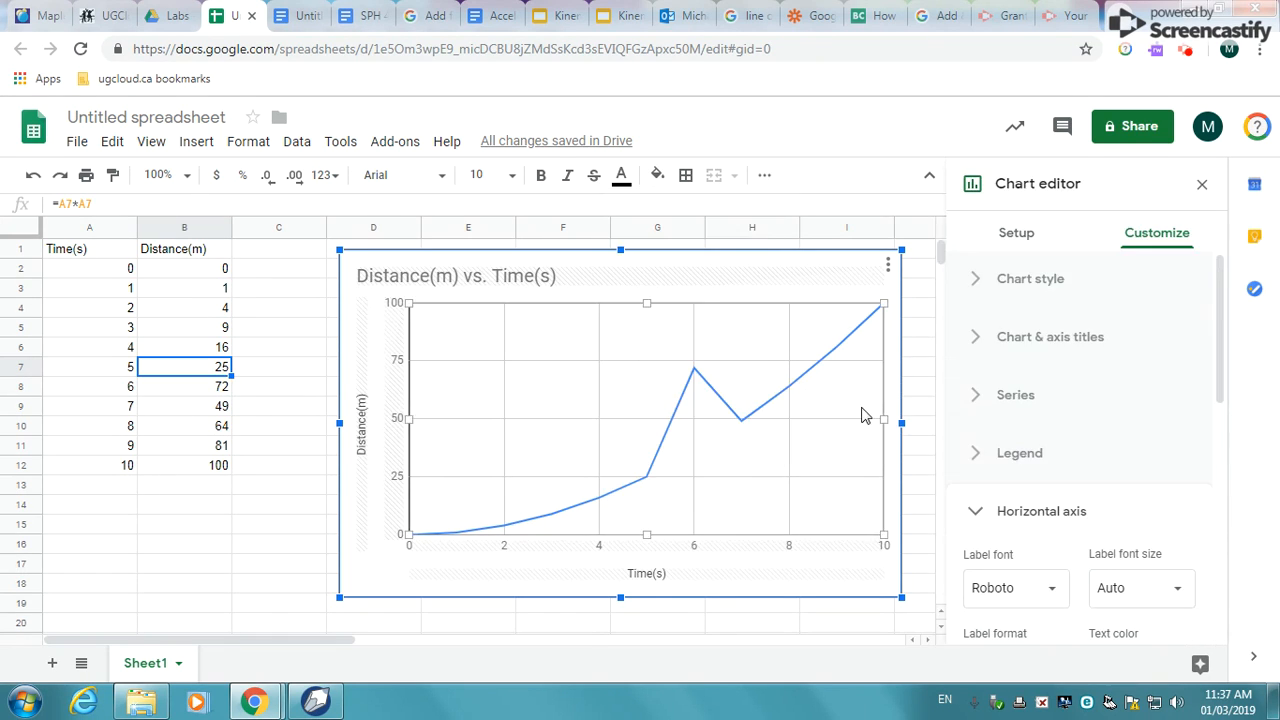
pyautogui.click(1037, 242)
pyautogui.click(1051, 316)
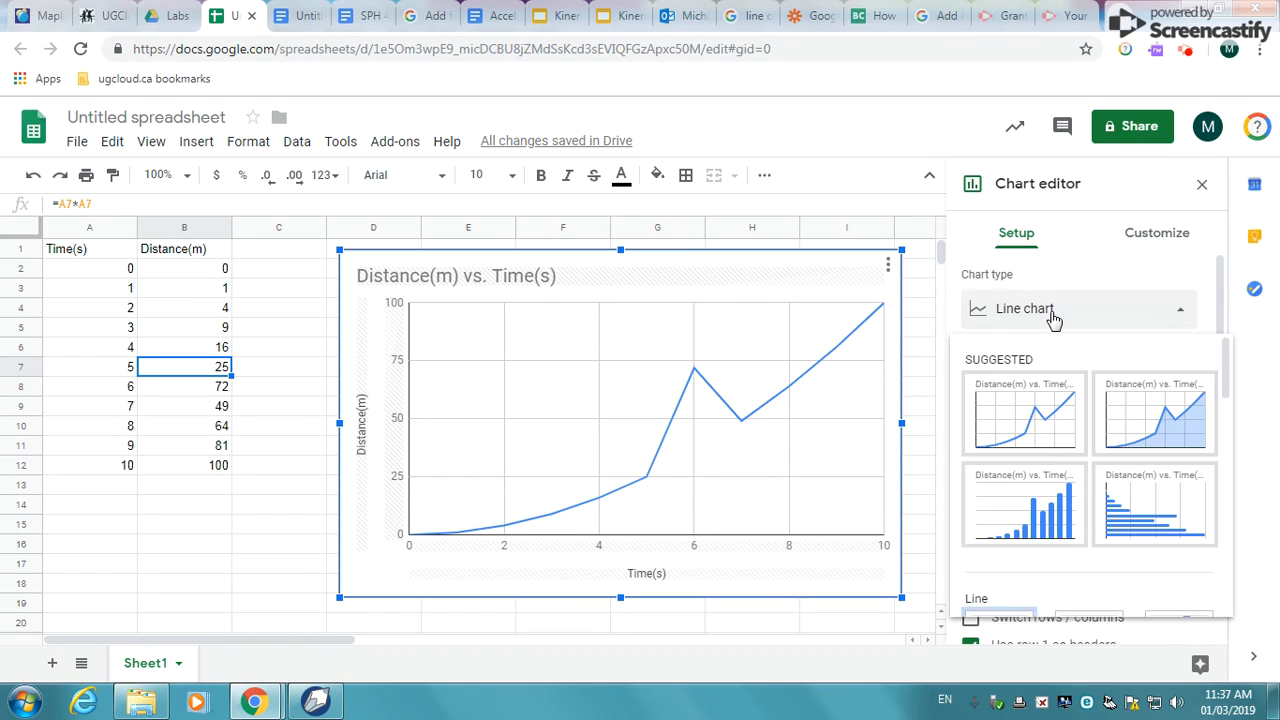
pyautogui.scroll(-3, 1060, 450)
pyautogui.scroll(-5, 1050, 455)
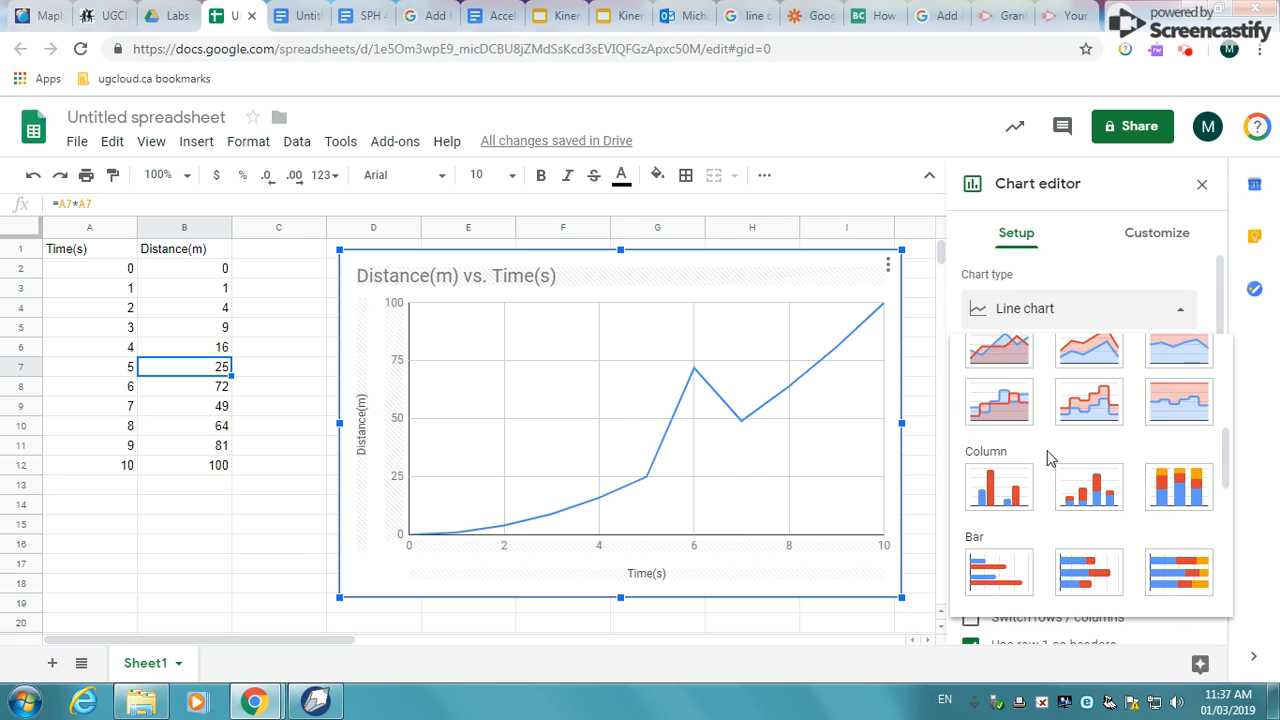
pyautogui.scroll(-2, 1040, 481)
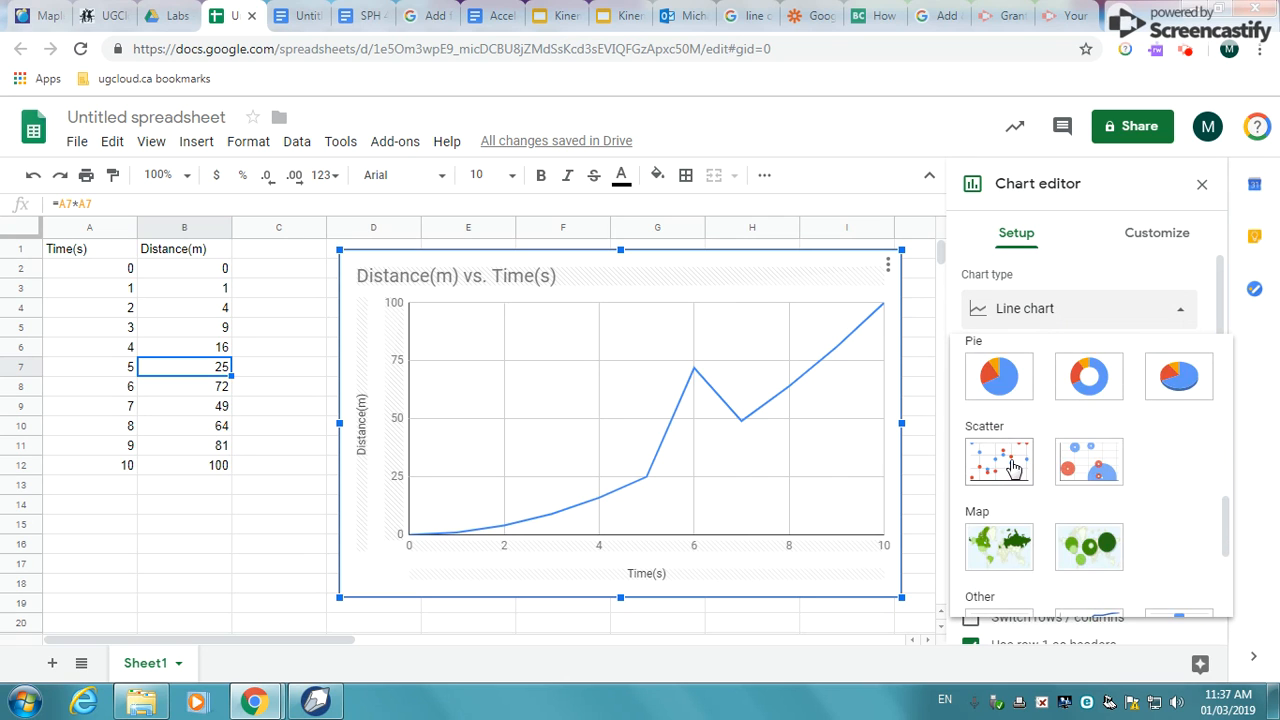
pyautogui.click(1013, 466)
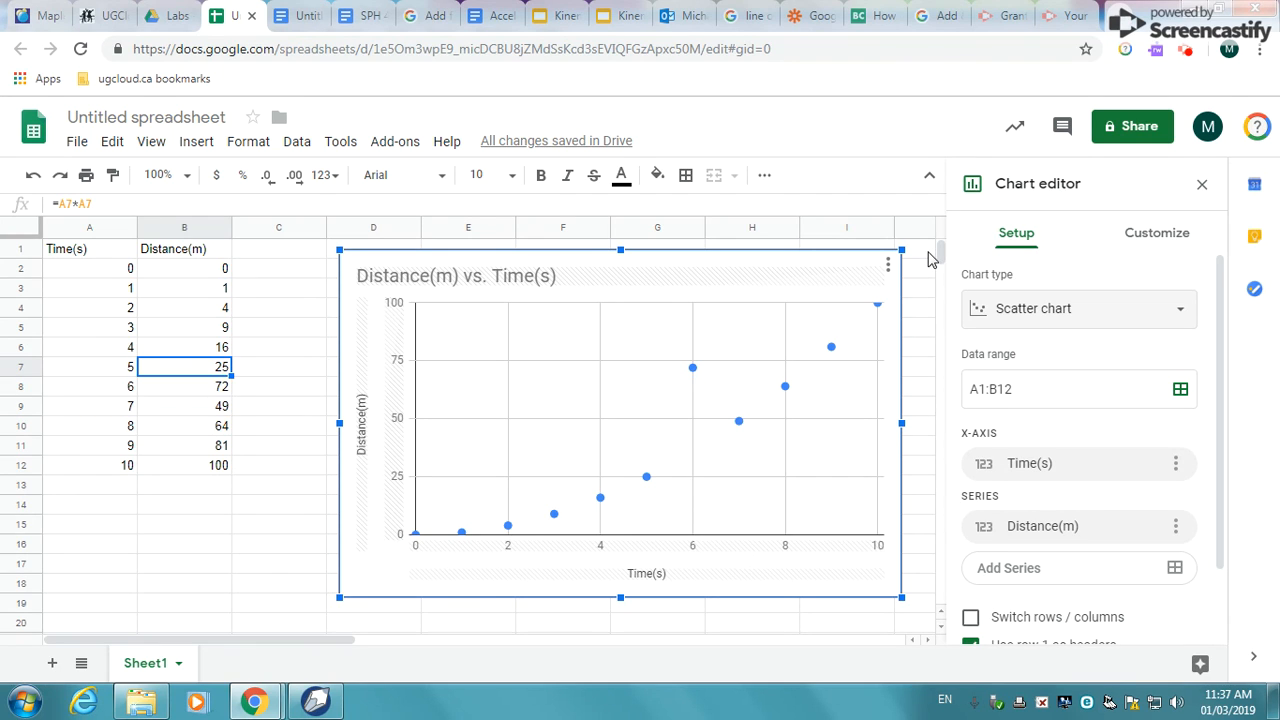
# Replace the Distance(m) value in B7, for a time of 5 s, with 36.
pyautogui.click(220, 374)
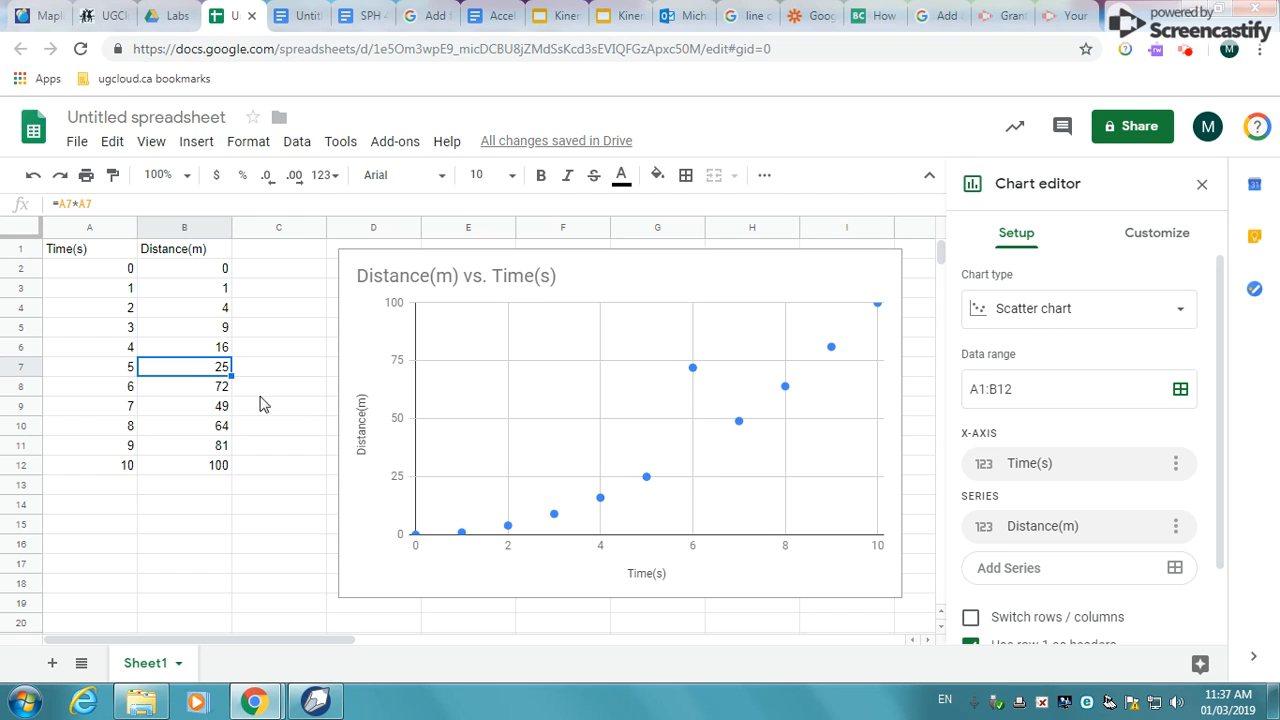
pyautogui.write('36')
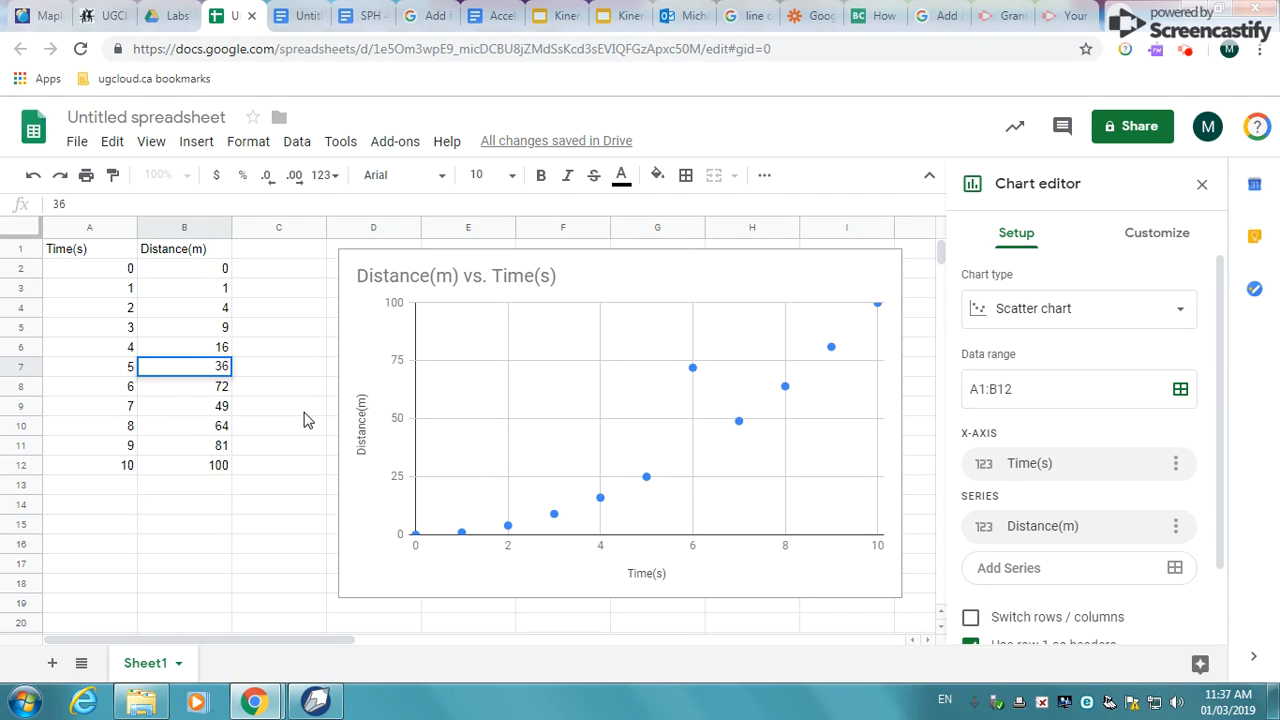
pyautogui.click(305, 412)
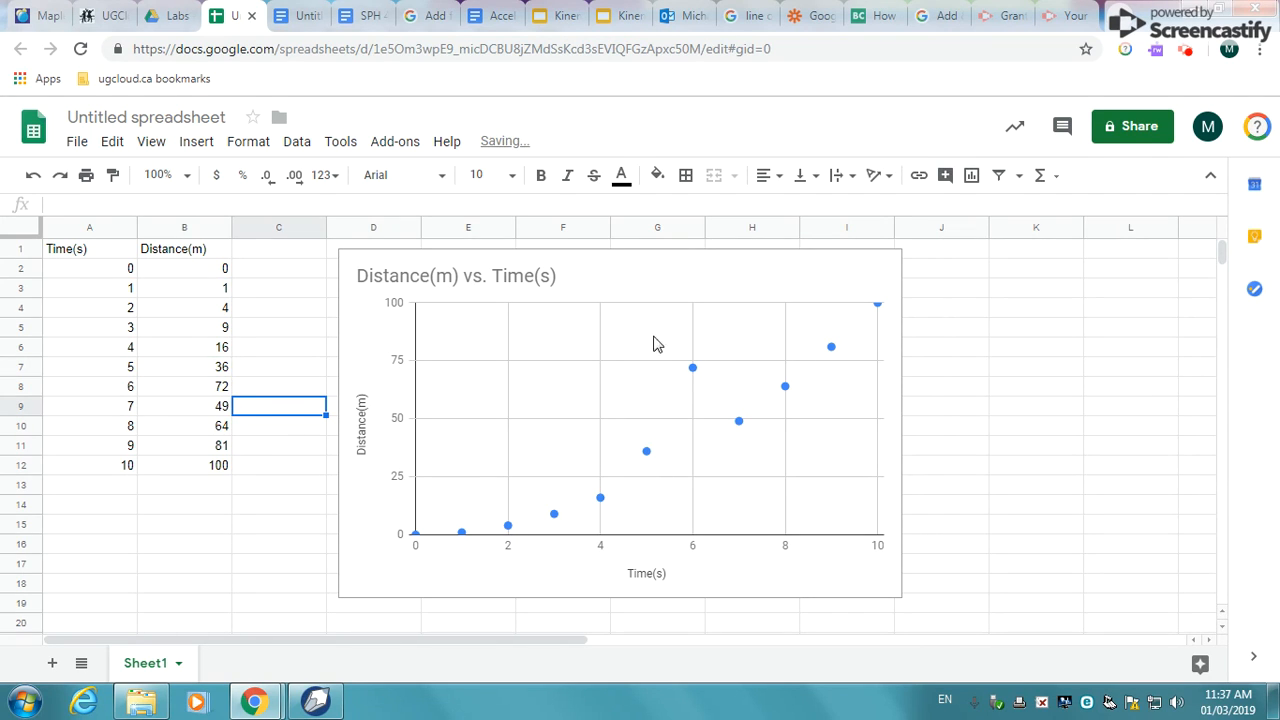
pyautogui.click(706, 352)
pyautogui.click(224, 370)
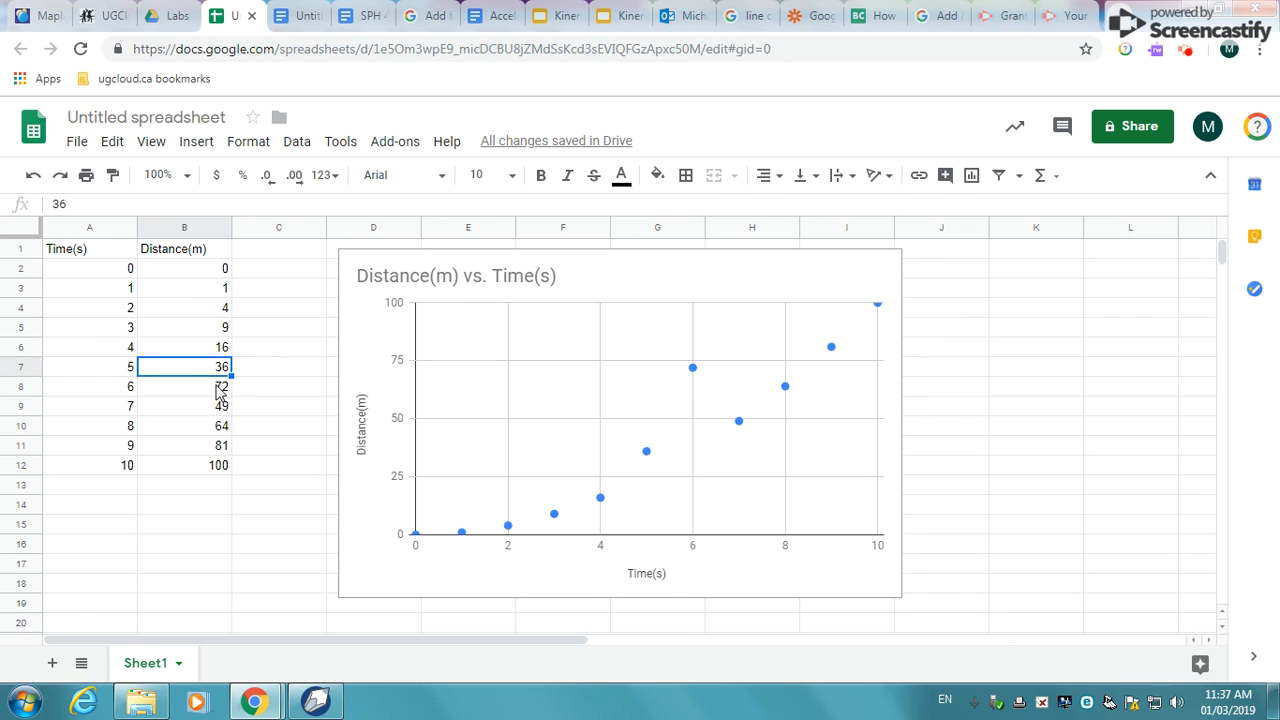
pyautogui.click(218, 388)
# Change the Distance(m) vs. Time(s) scatter chart back to the suggested line chart.
pyautogui.rightClick(601, 503)
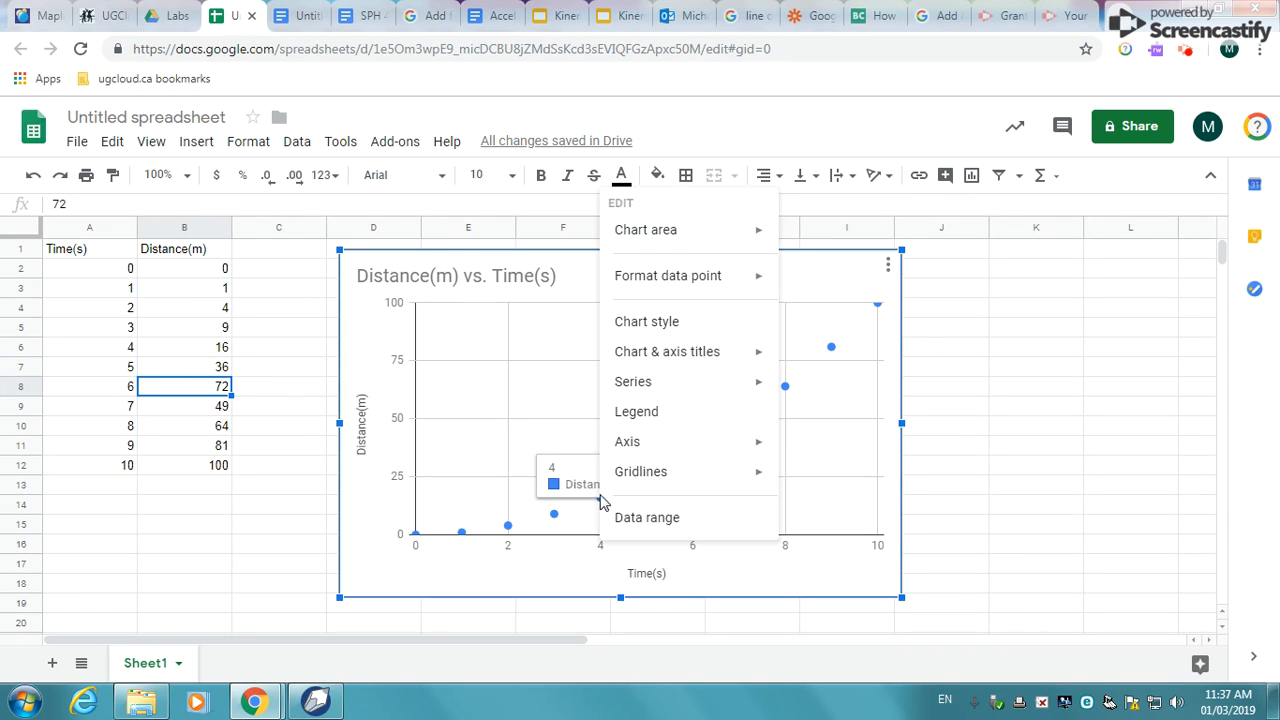
pyautogui.click(695, 323)
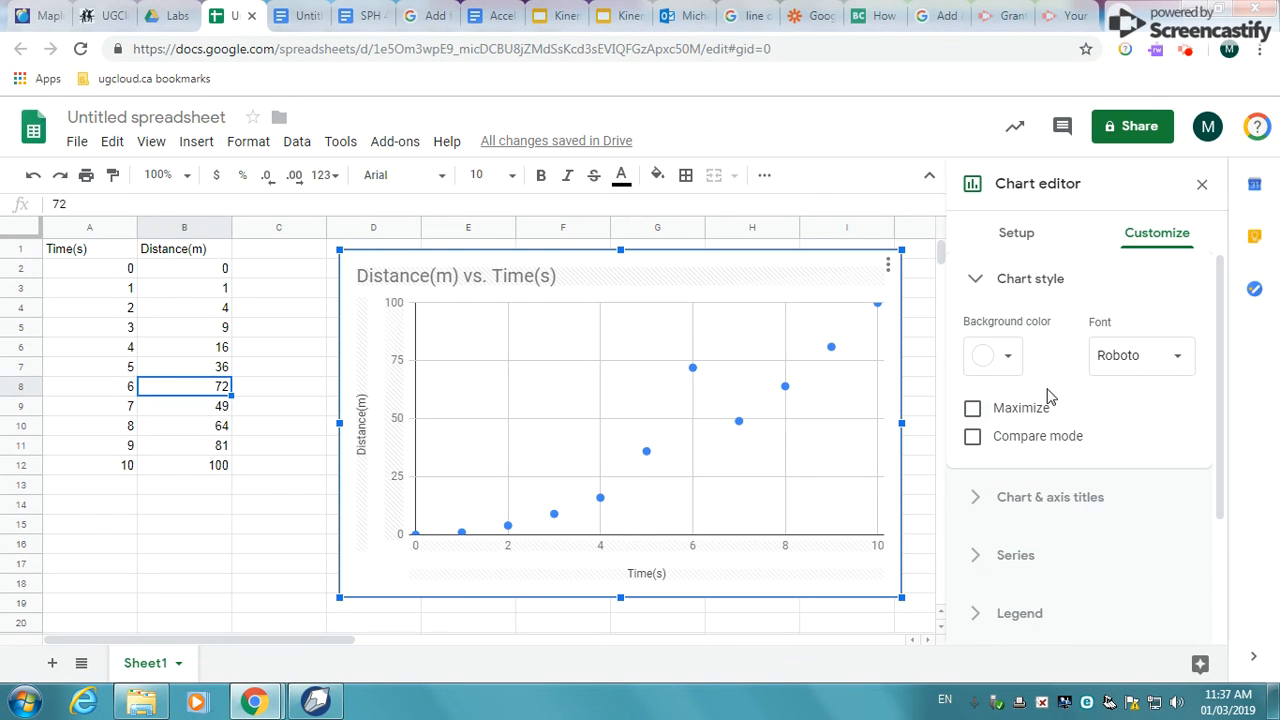
pyautogui.click(1024, 234)
pyautogui.click(1039, 314)
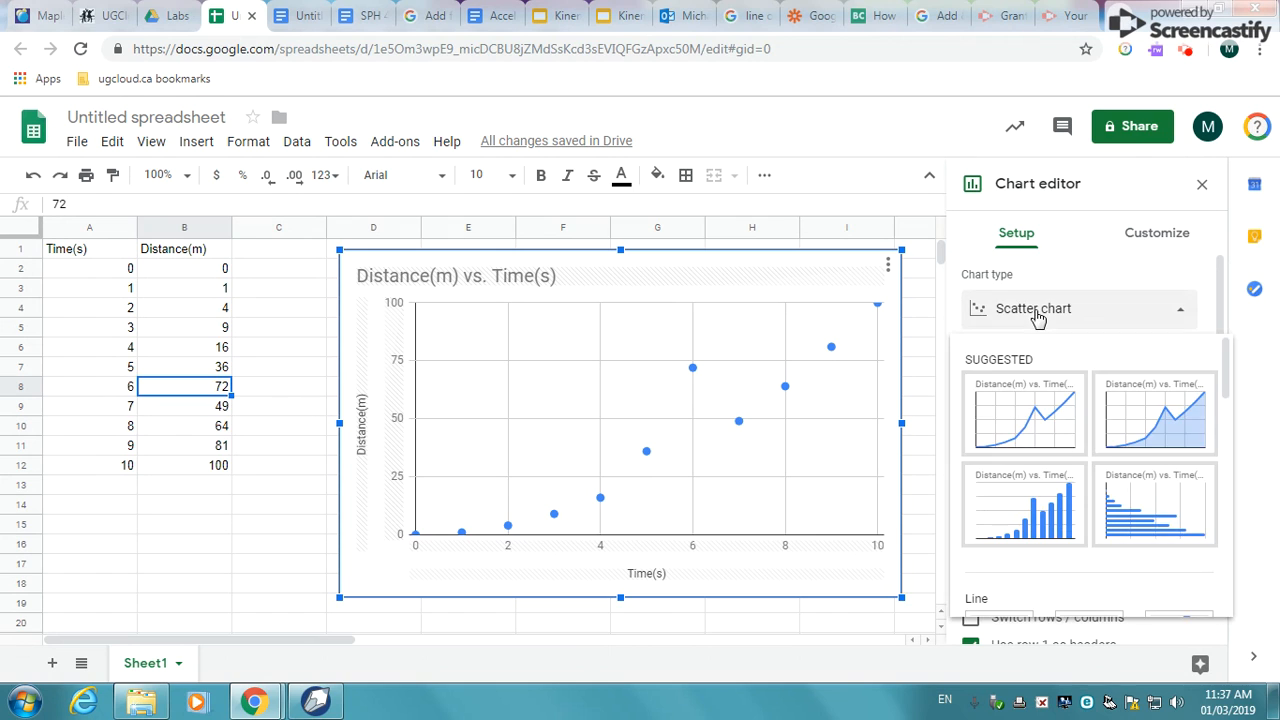
pyautogui.click(1051, 412)
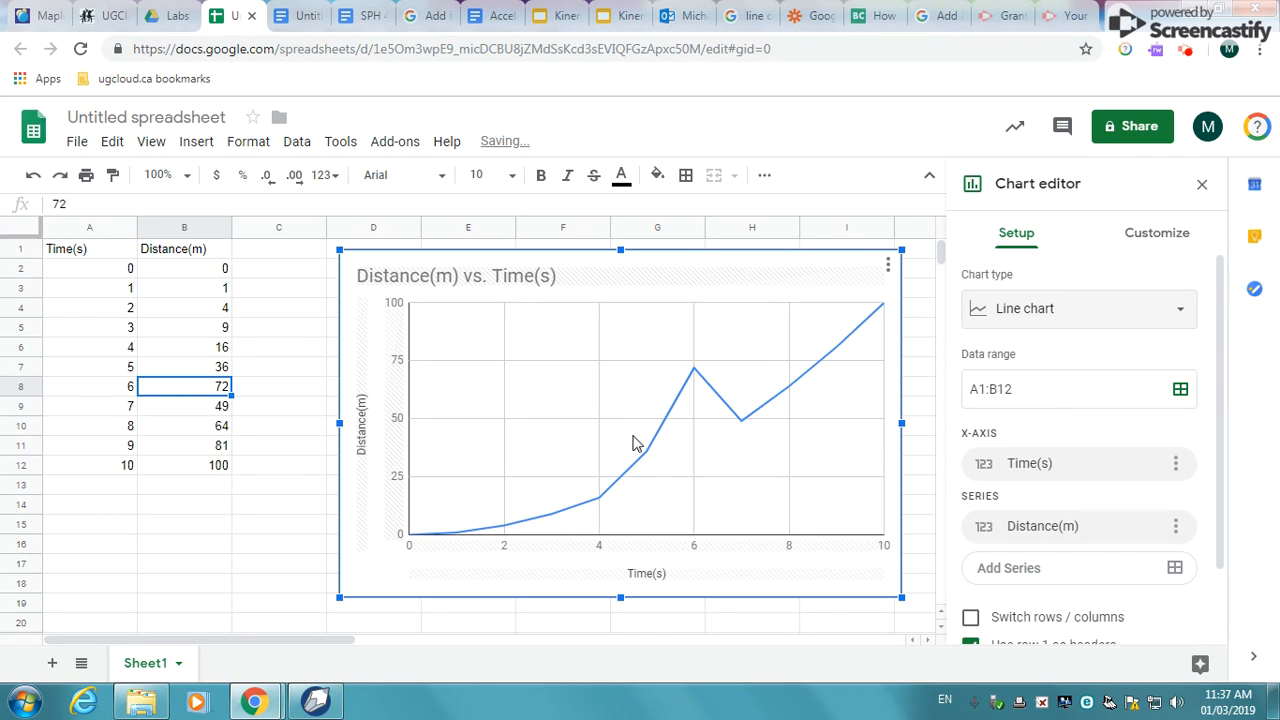
pyautogui.click(226, 368)
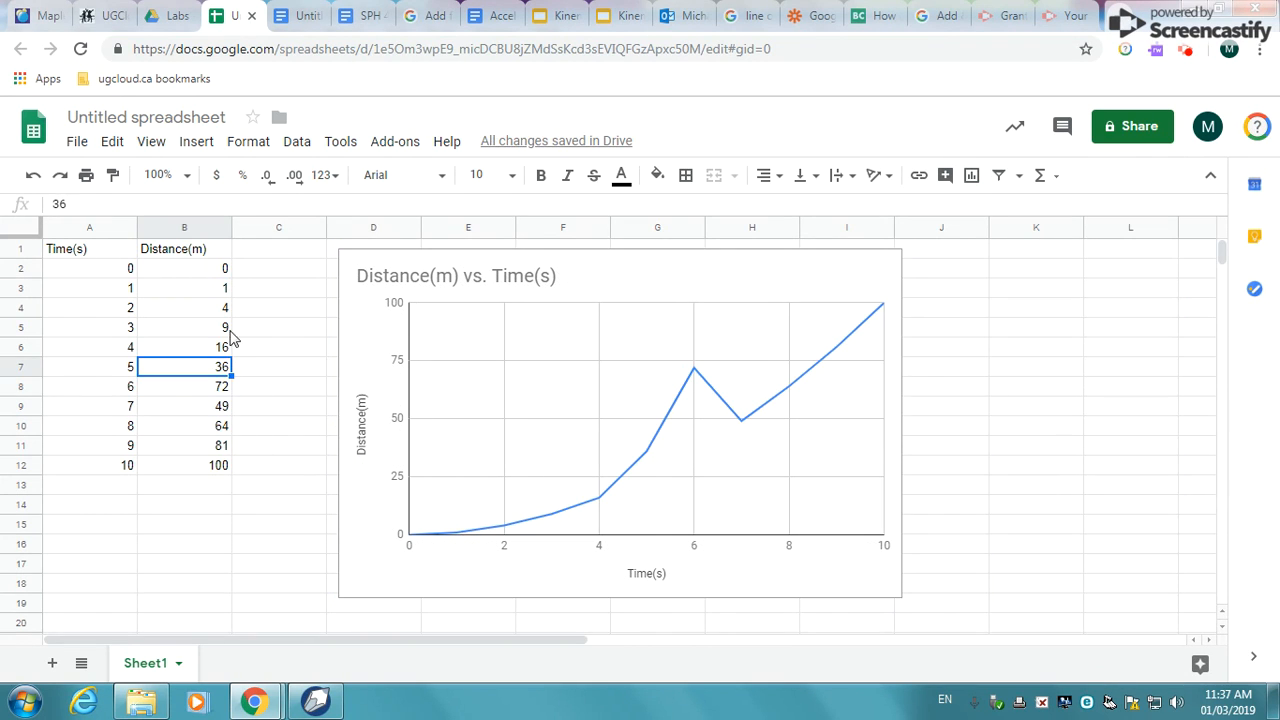
pyautogui.click(228, 328)
pyautogui.click(497, 443)
pyautogui.rightClick(497, 441)
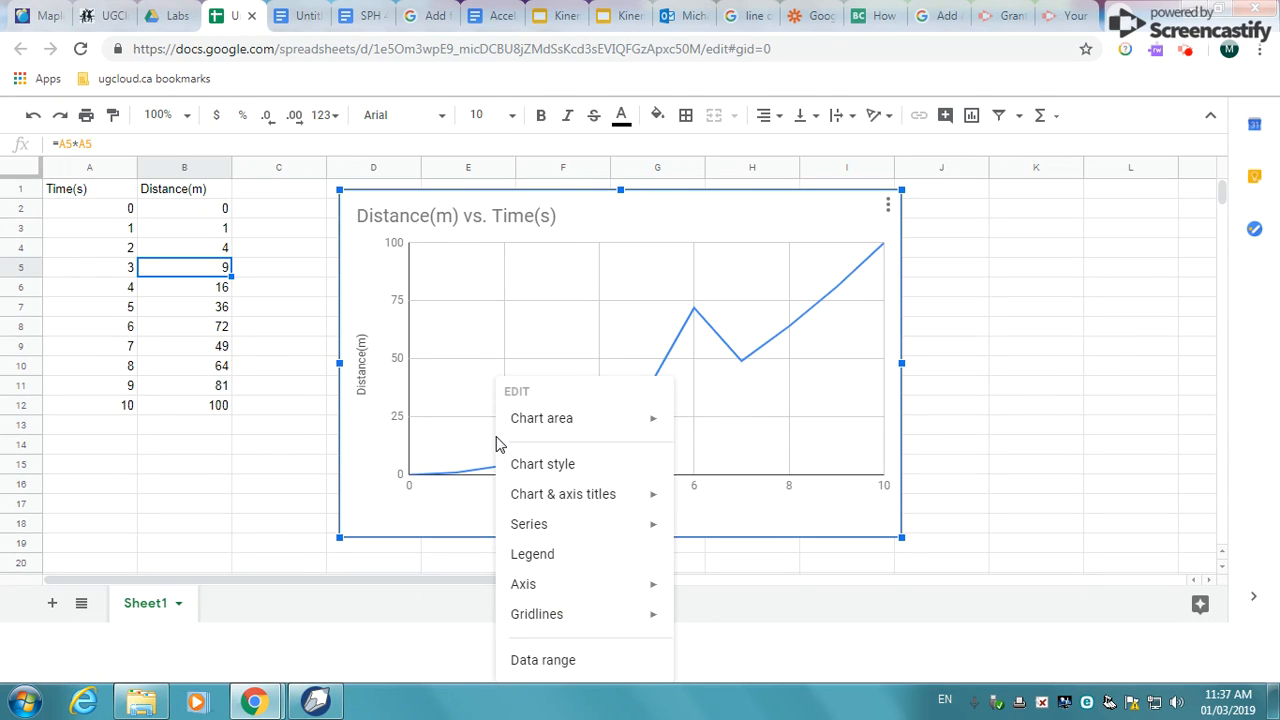
pyautogui.click(299, 431)
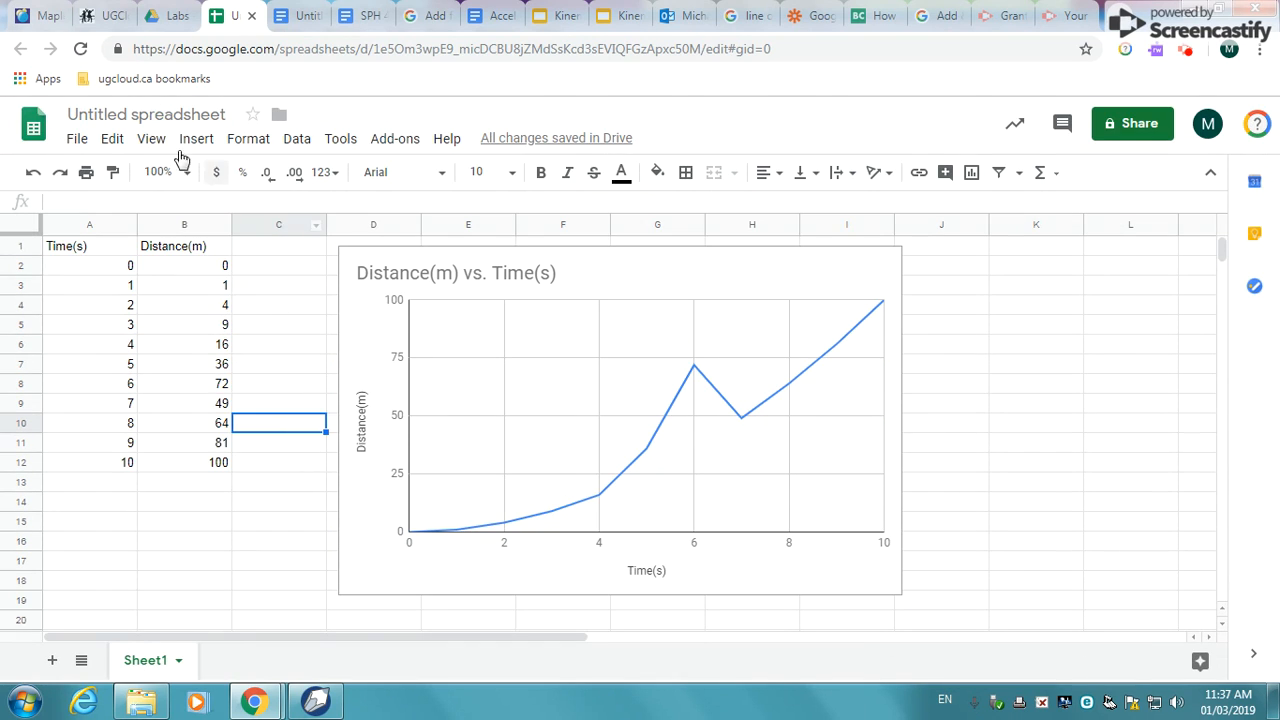
pyautogui.click(111, 140)
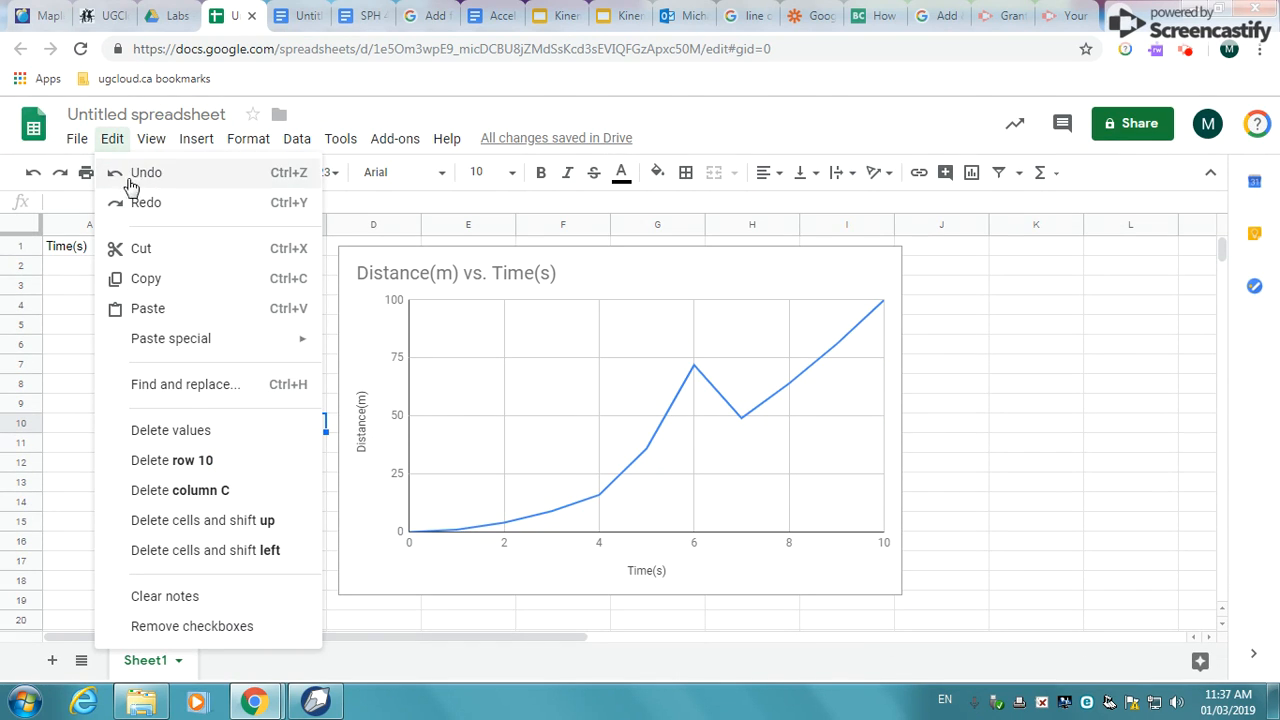
pyautogui.click(1034, 368)
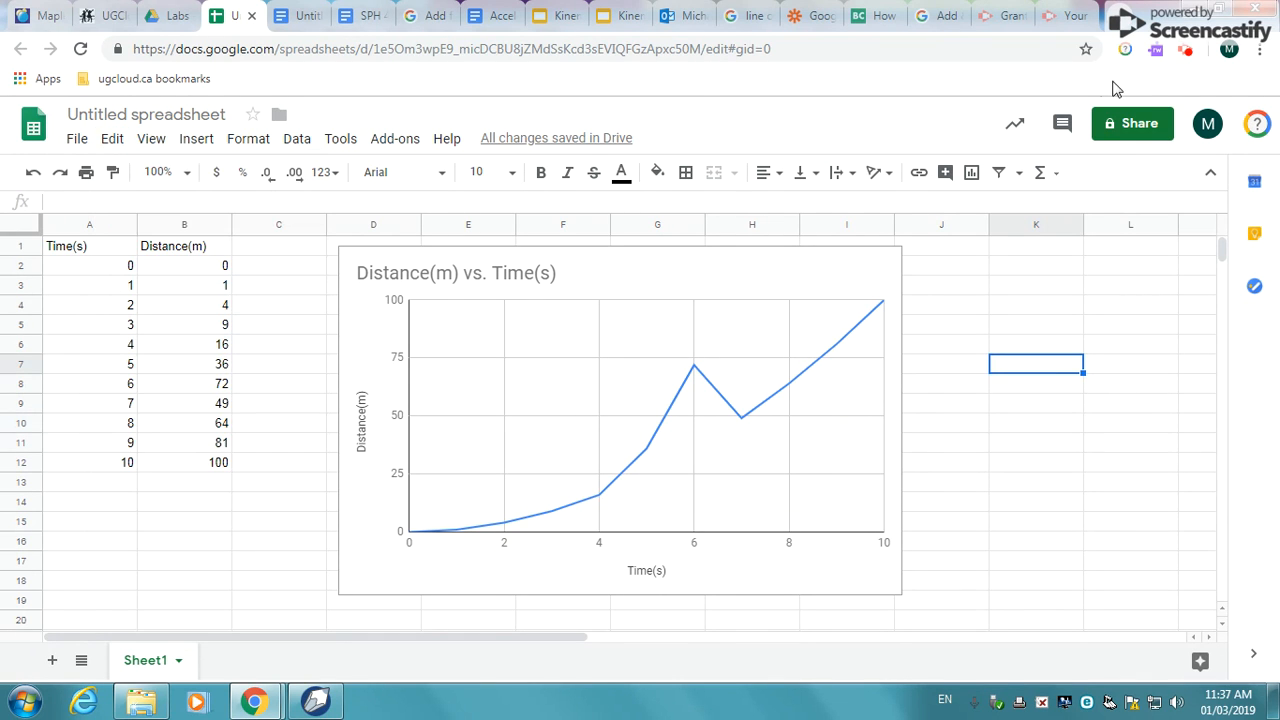
pyautogui.click(256, 703)
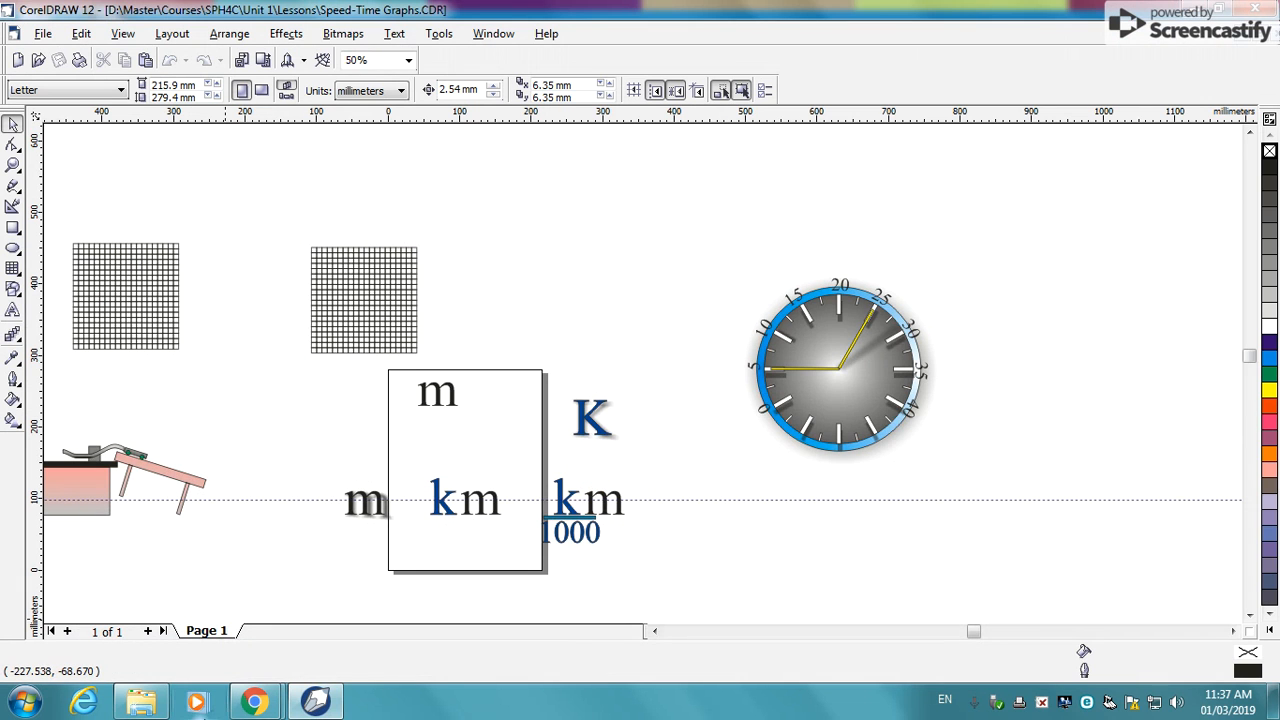
pyautogui.moveTo(258, 705)
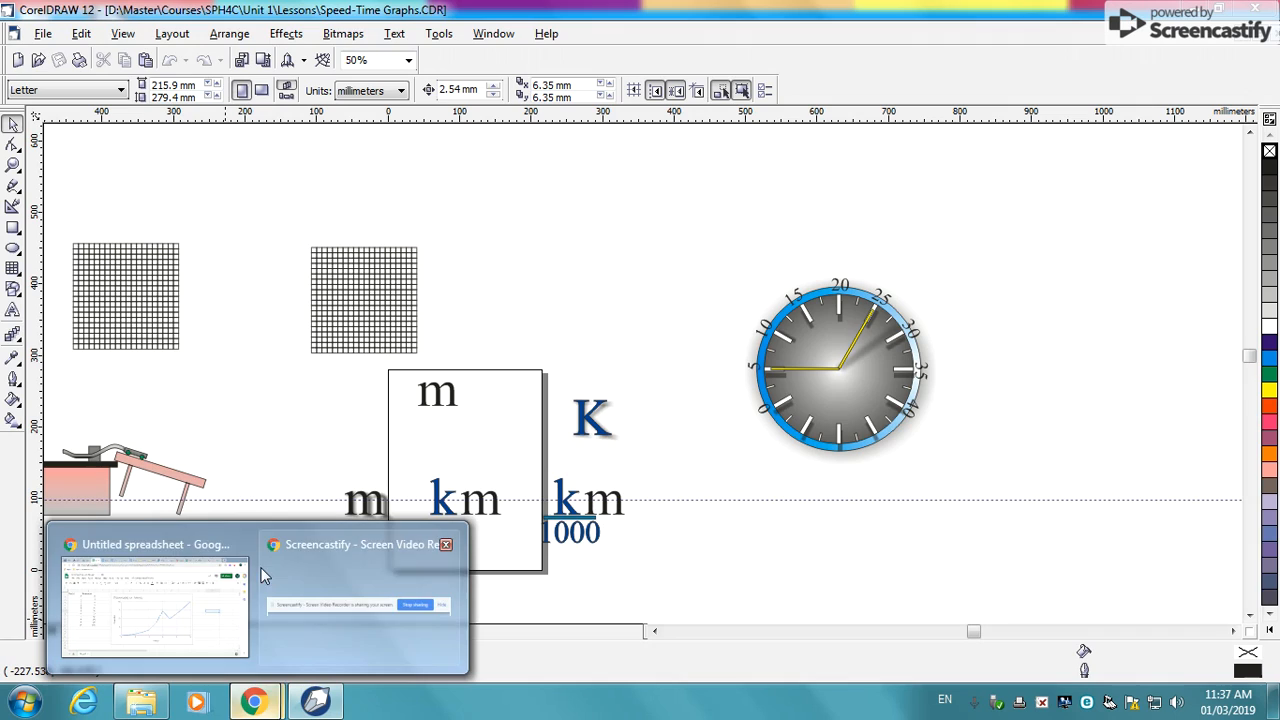
pyautogui.click(171, 543)
pyautogui.click(943, 445)
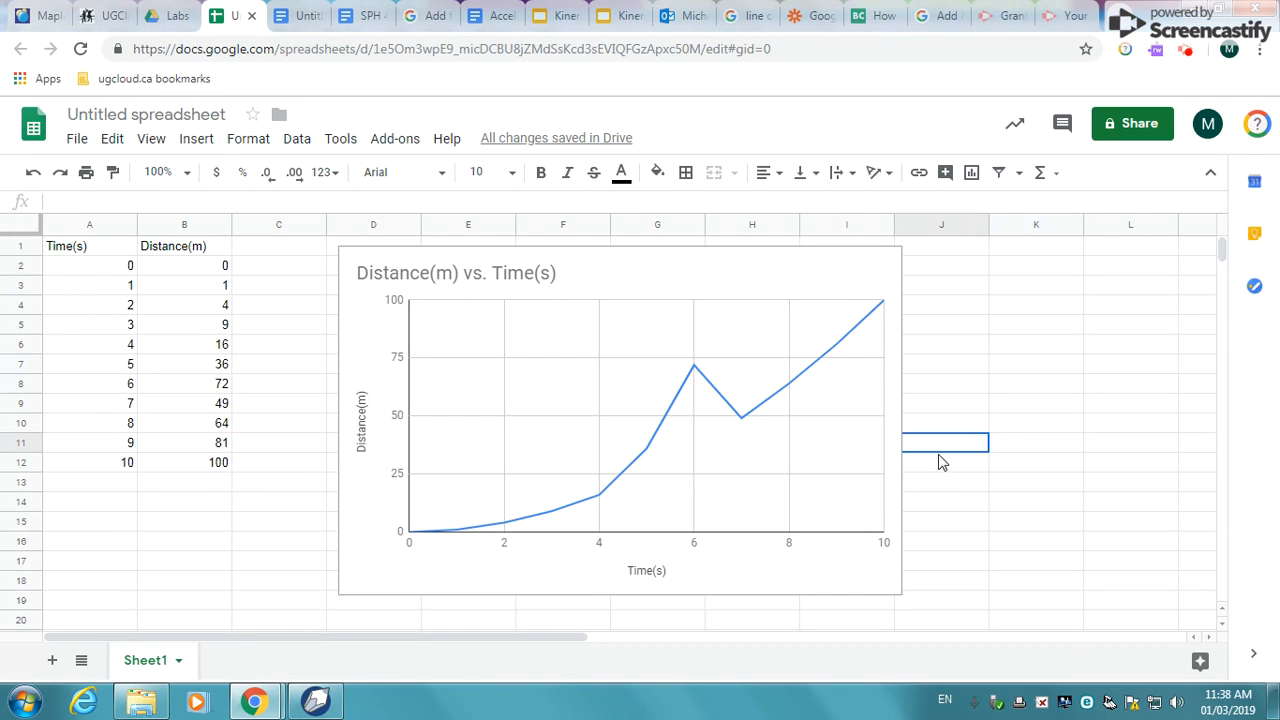
pyautogui.doubleClick(697, 372)
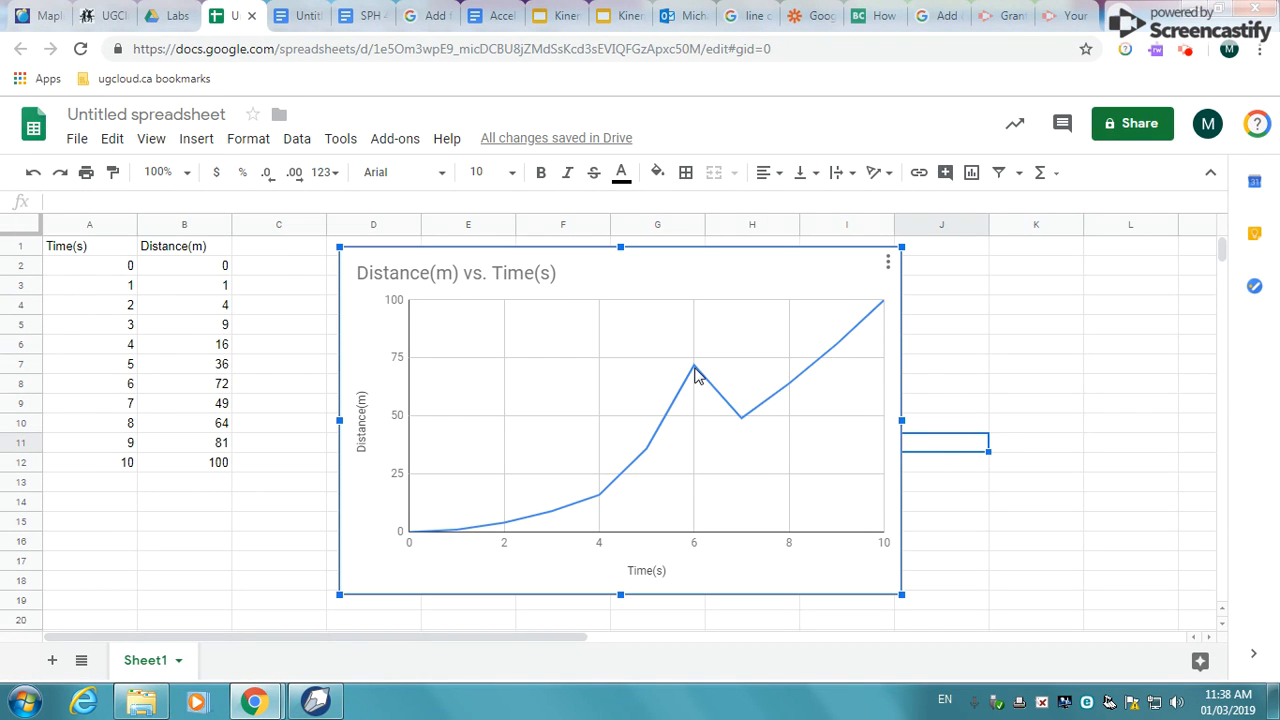
pyautogui.click(320, 490)
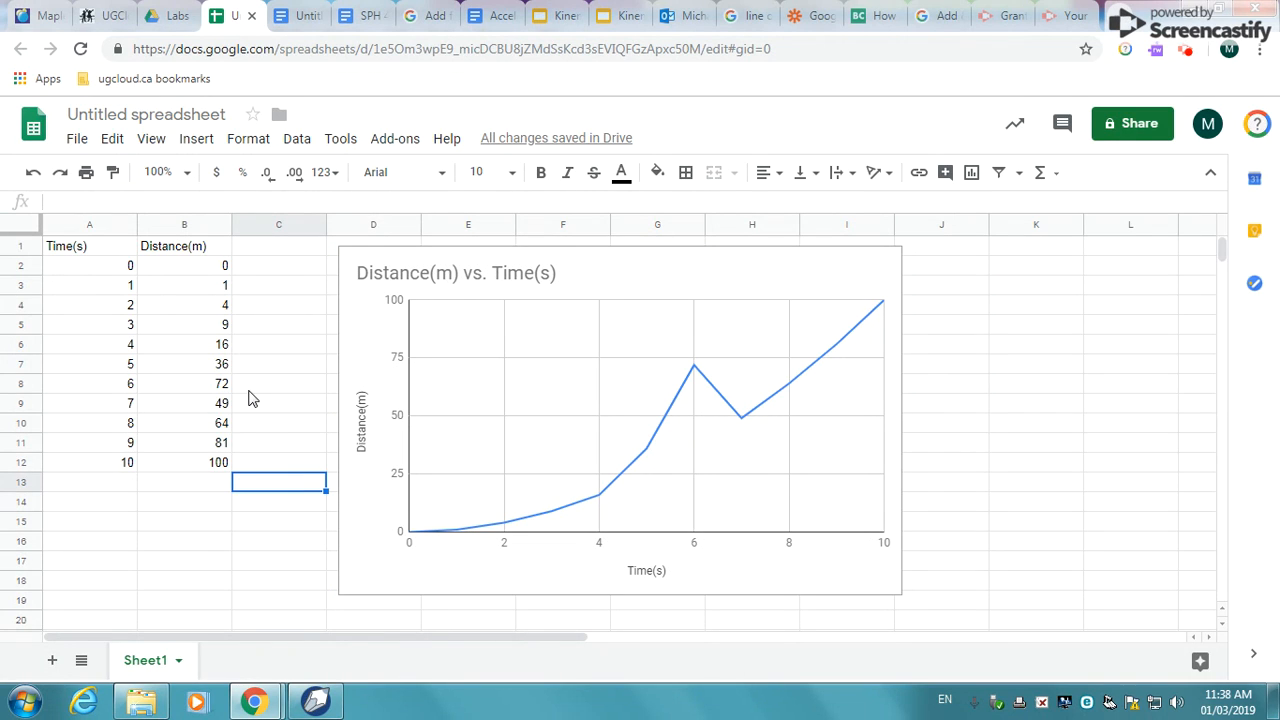
# Try a distance of 0 in B7 for a time of 5 s, and set the cell back to 36.
pyautogui.click(222, 366)
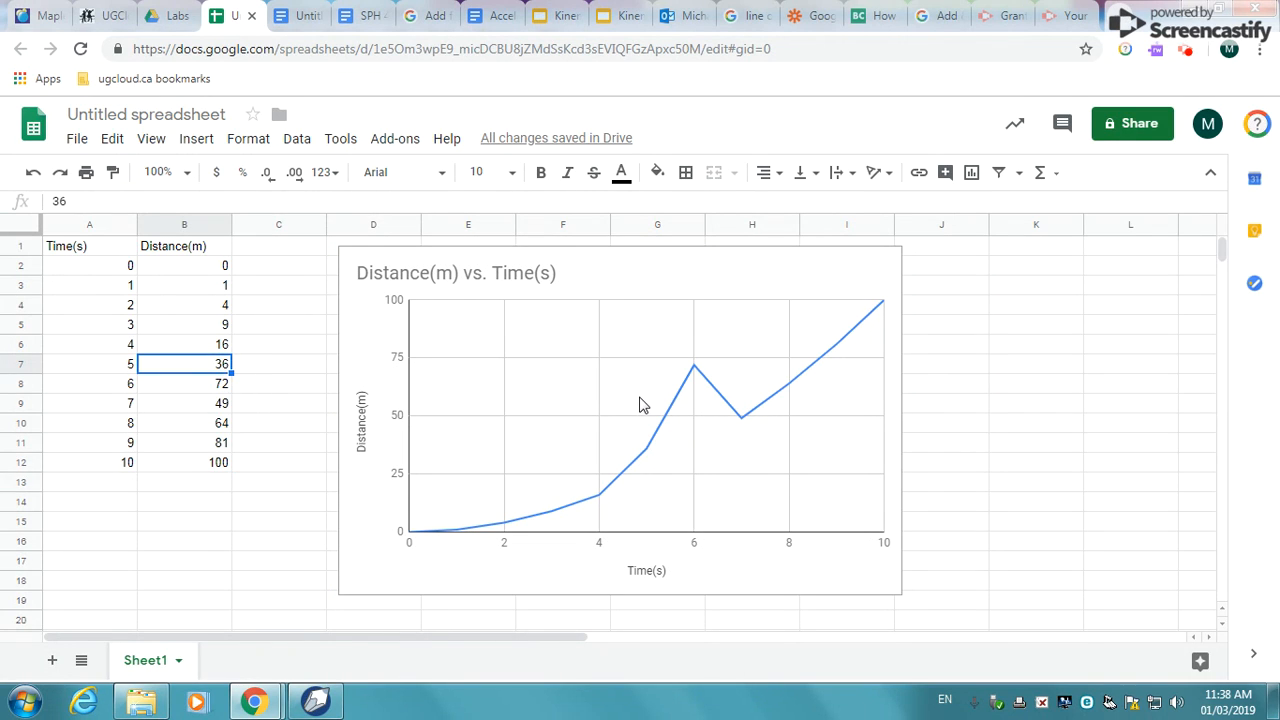
pyautogui.write('0')
pyautogui.press('Return')
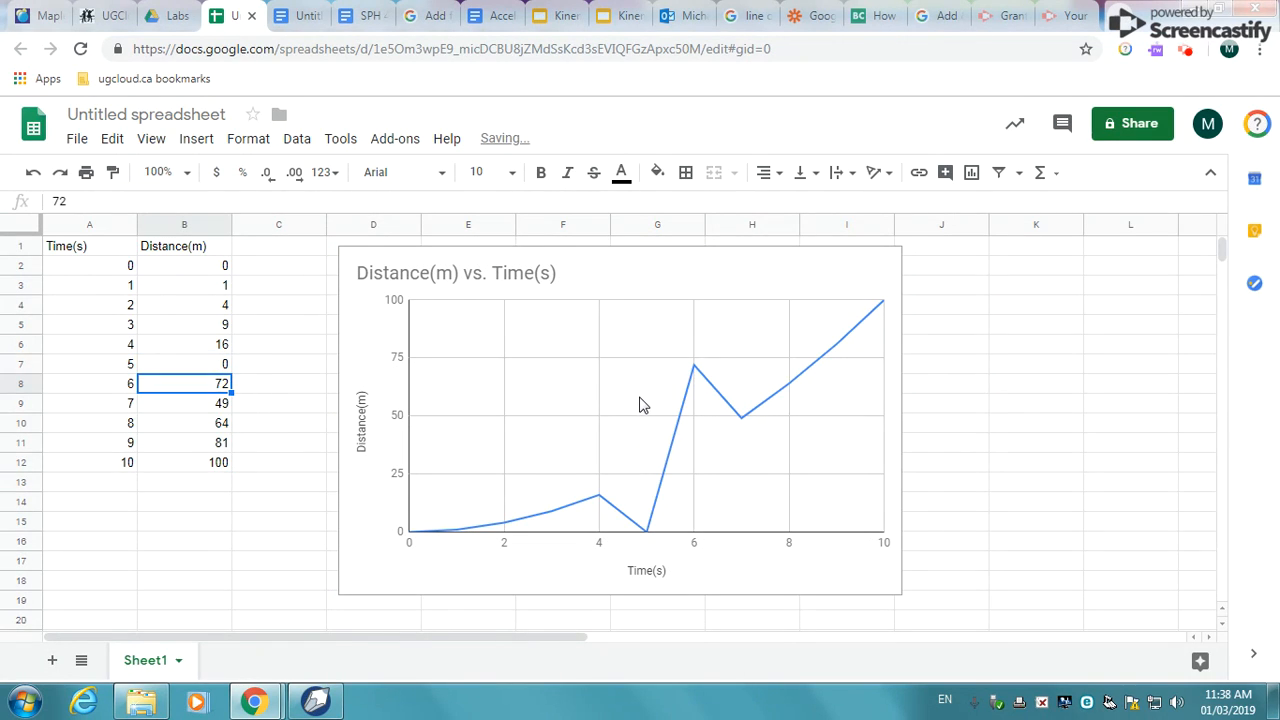
pyautogui.press('Up')
pyautogui.write('36')
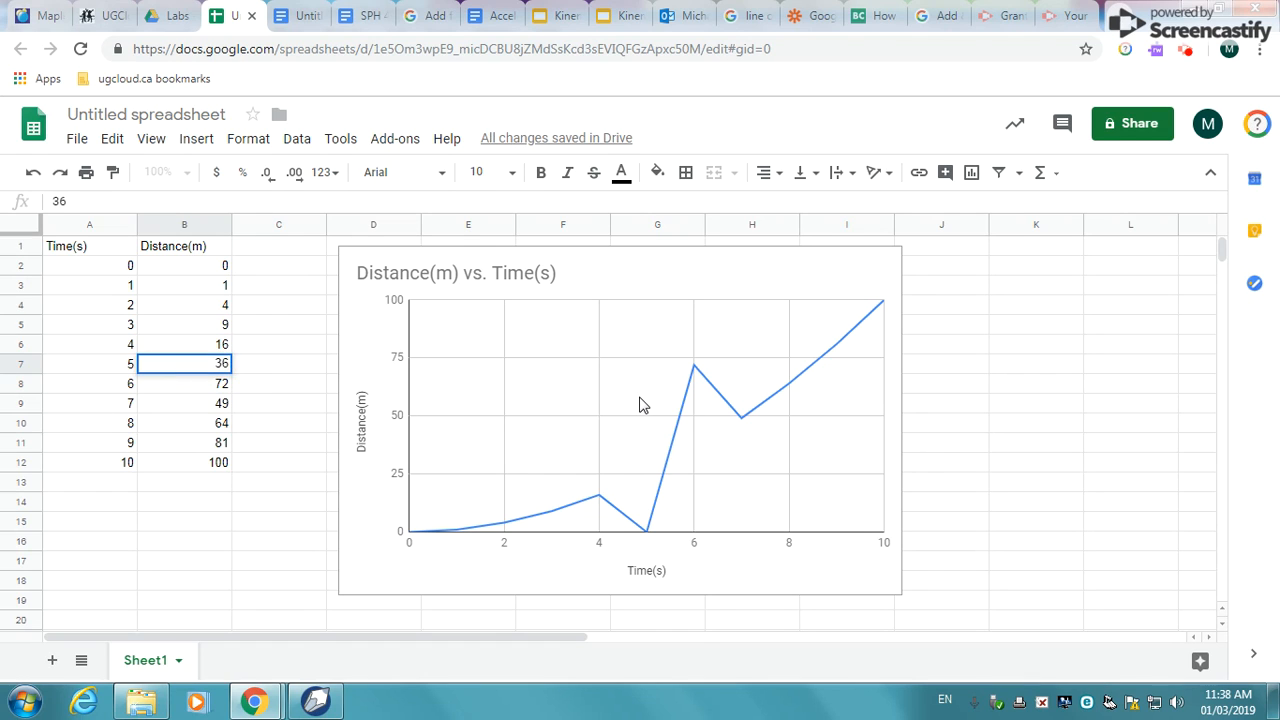
pyautogui.press('Return')
pyautogui.press('Up')
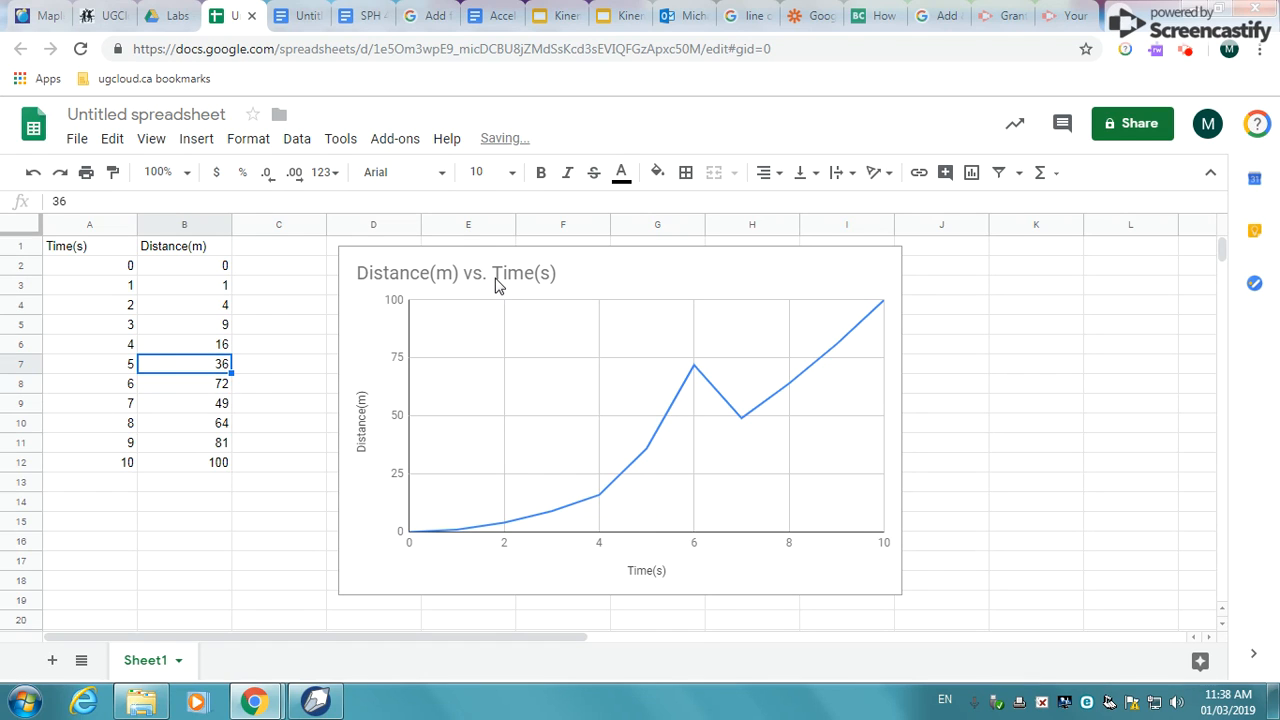
# Fill the Distance(m) formula from B6 down into B7.
pyautogui.click(225, 348)
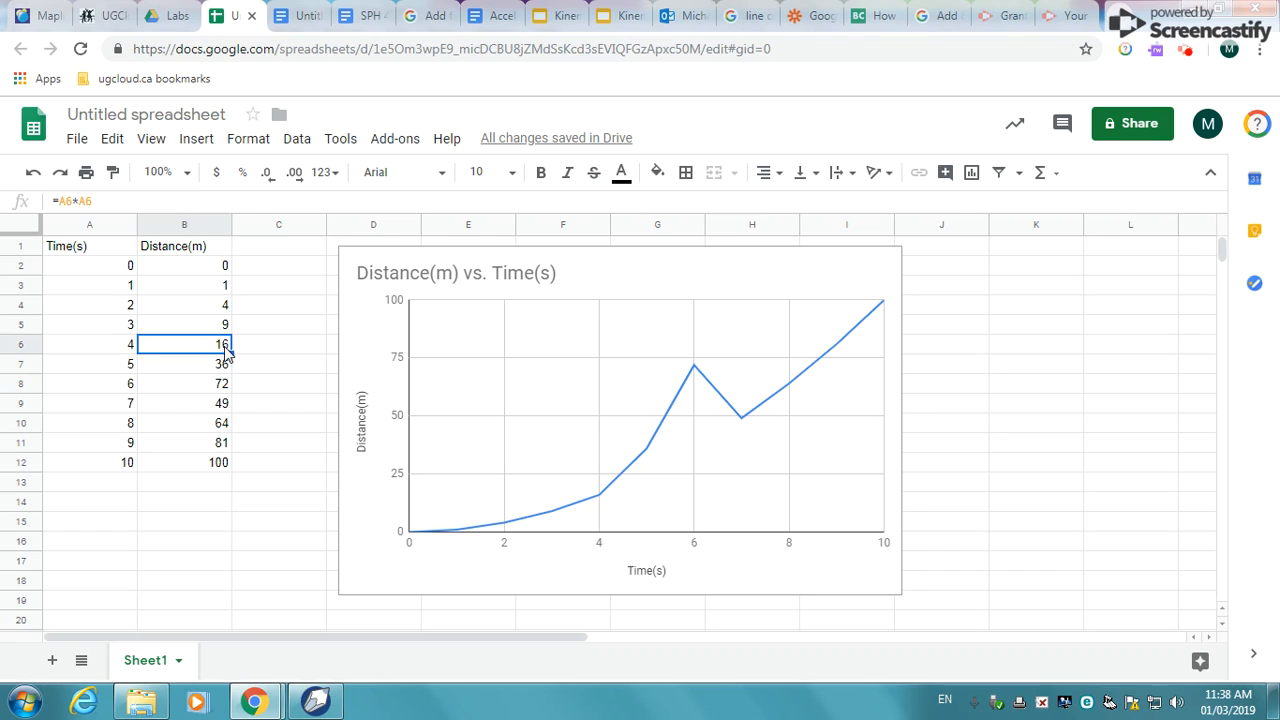
pyautogui.moveTo(232, 354); pyautogui.dragTo(233, 373)
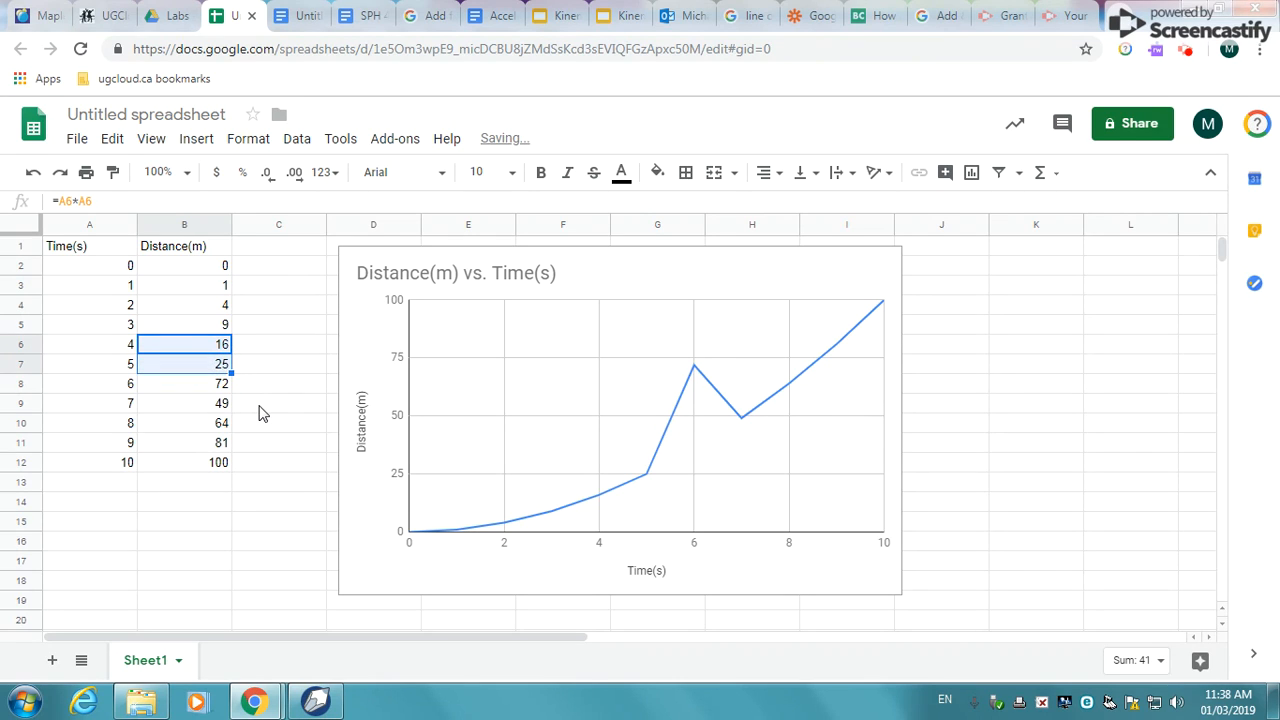
pyautogui.click(262, 408)
pyautogui.click(226, 346)
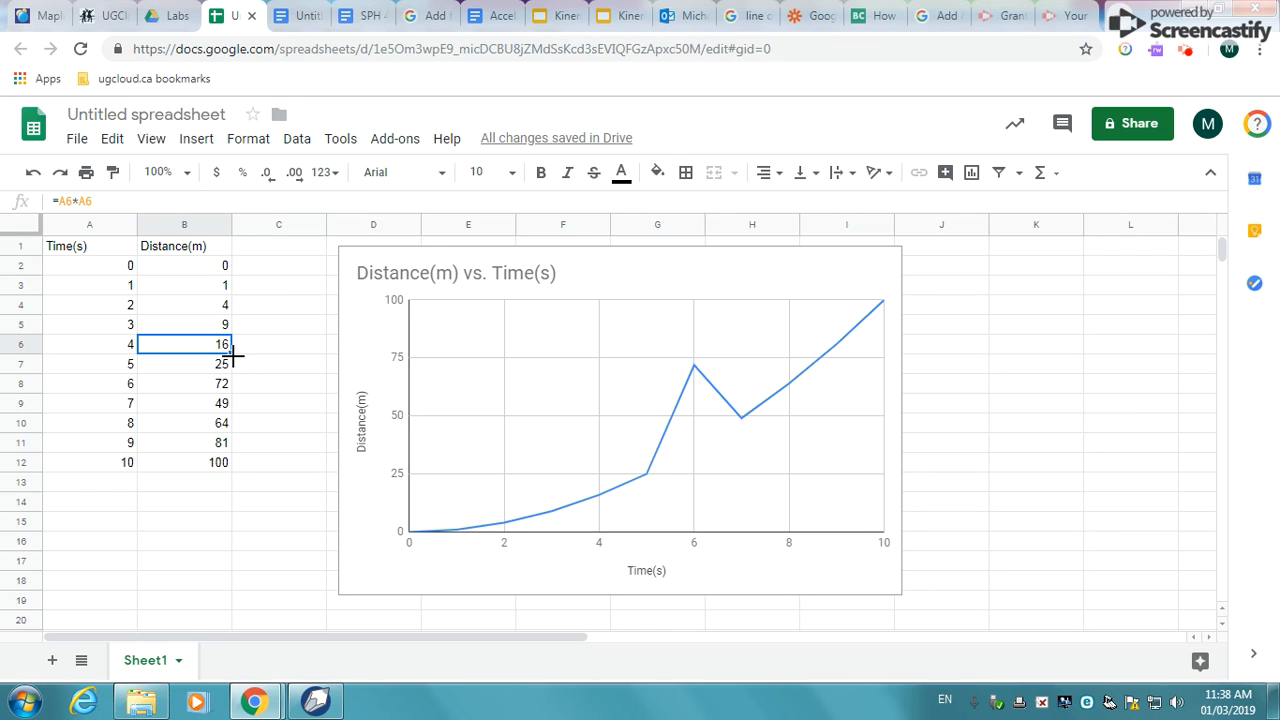
# Fill the Distance(m) formula from B6 down through B8.
pyautogui.moveTo(232, 352); pyautogui.dragTo(228, 384)
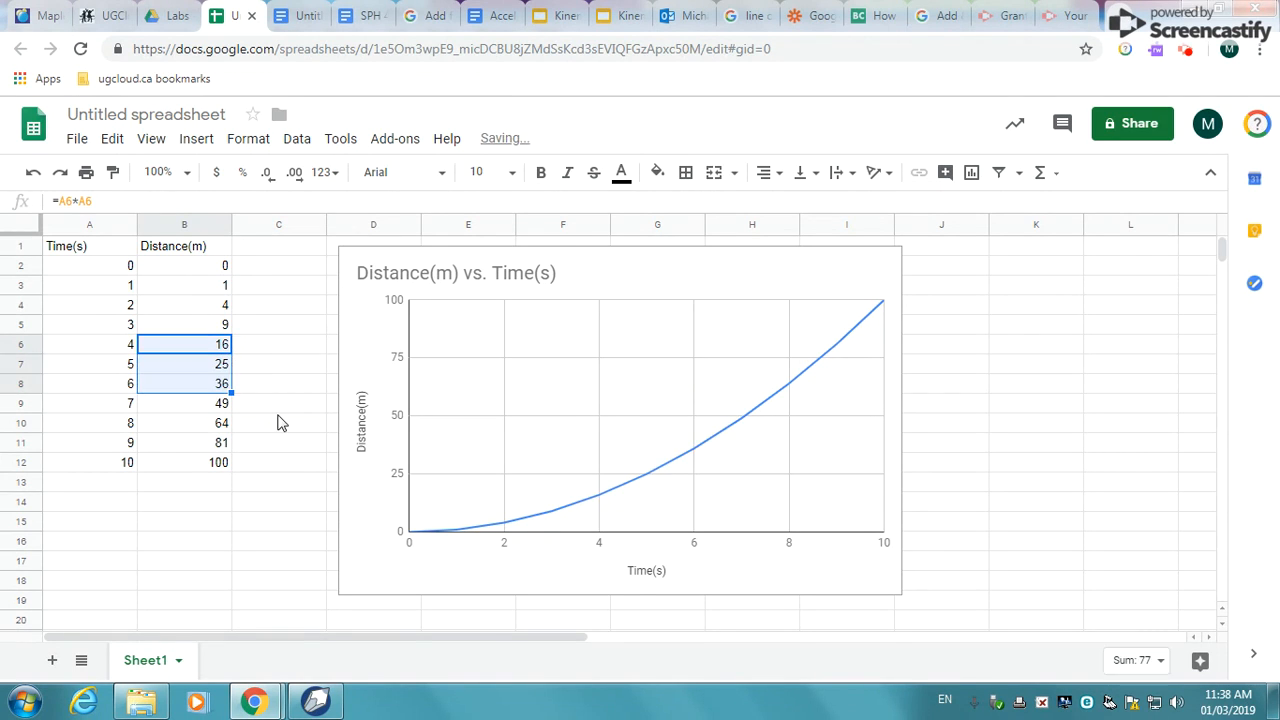
pyautogui.click(268, 408)
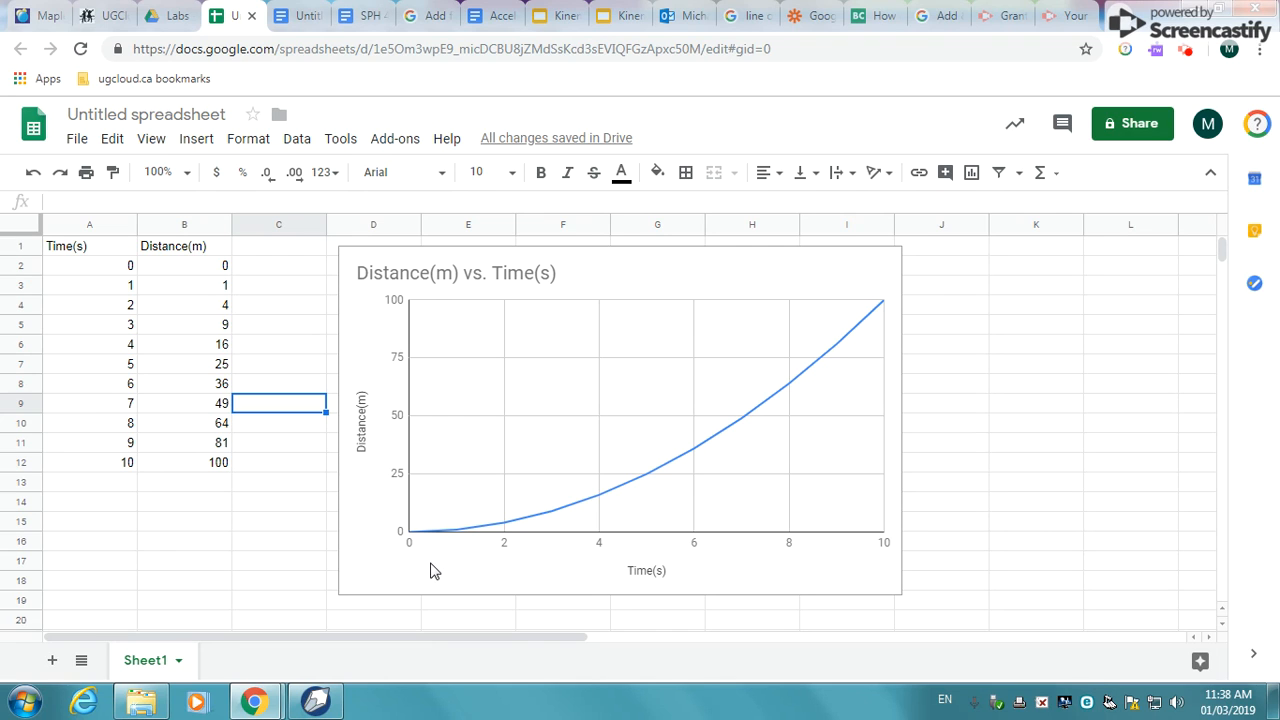
# Shrink the Distance(m) vs. Time(s) chart proportionally to about four columns wide and move it over columns G to J.
pyautogui.click(418, 592)
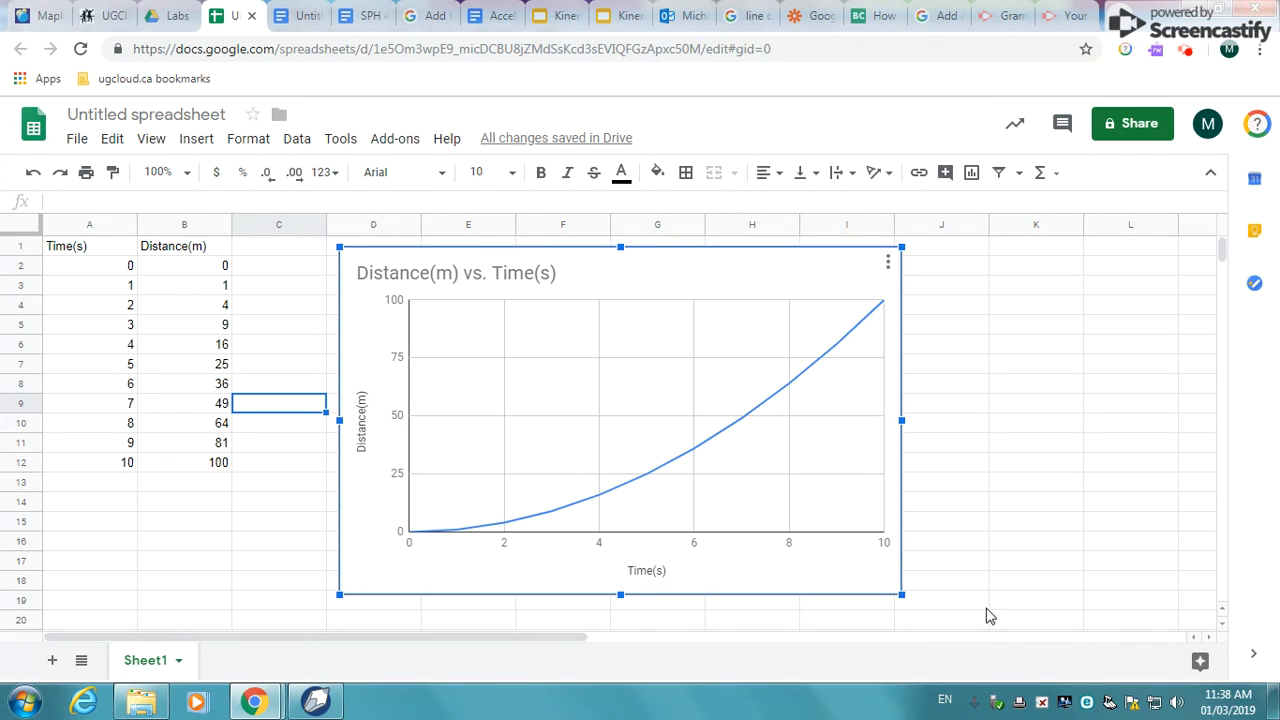
pyautogui.moveTo(893, 586); pyautogui.dragTo(700, 468)
pyautogui.moveTo(595, 272); pyautogui.dragTo(885, 282)
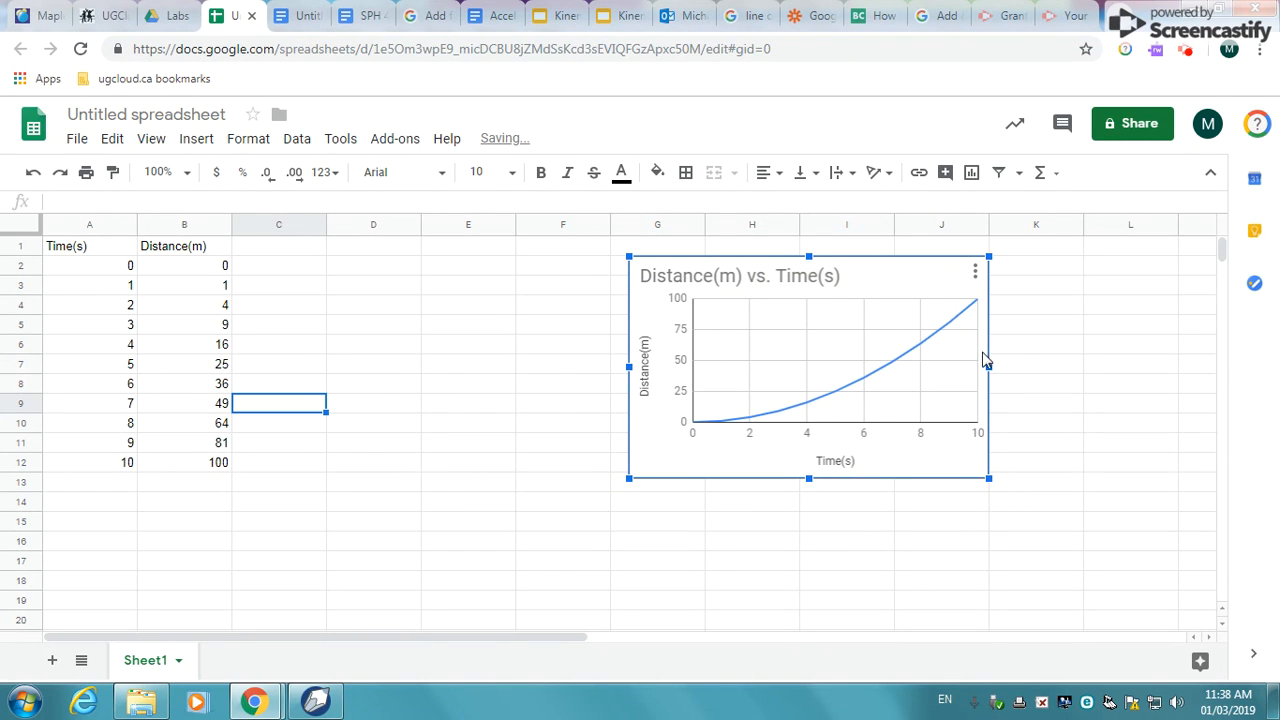
# Try squeezing the chart's width to about one column, and undo the resize.
pyautogui.moveTo(989, 366); pyautogui.dragTo(731, 366)
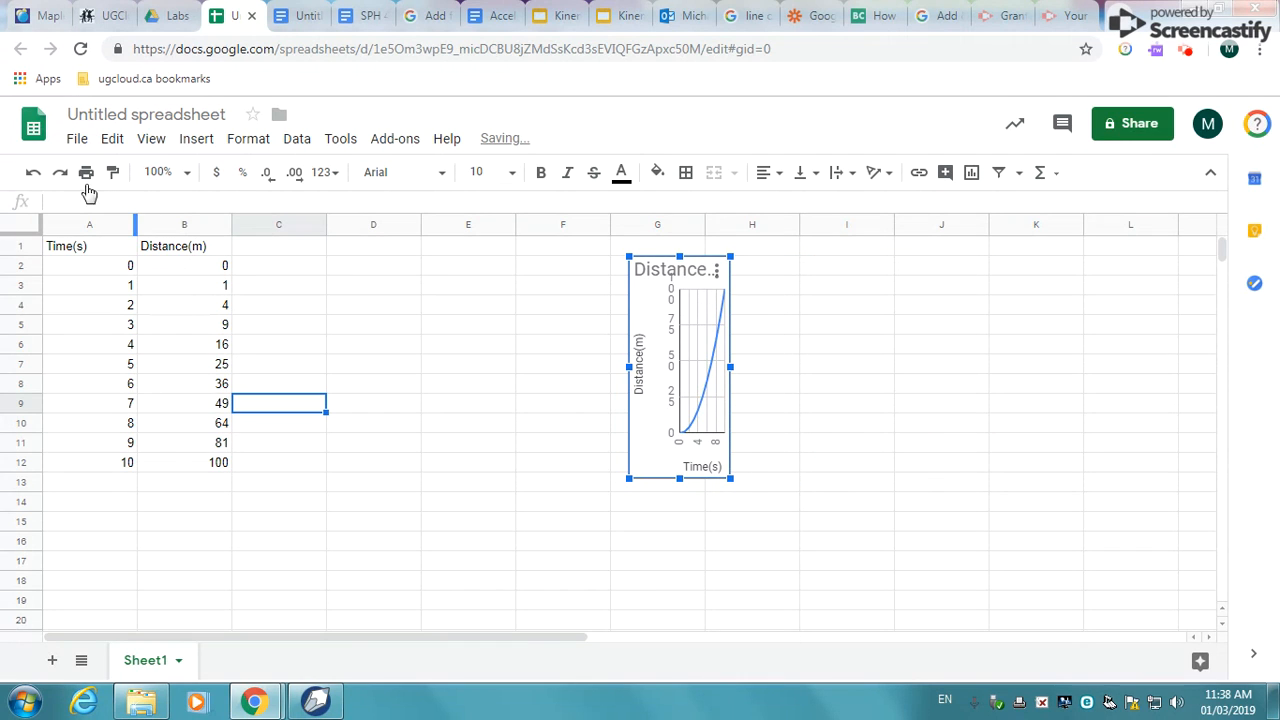
pyautogui.click(35, 174)
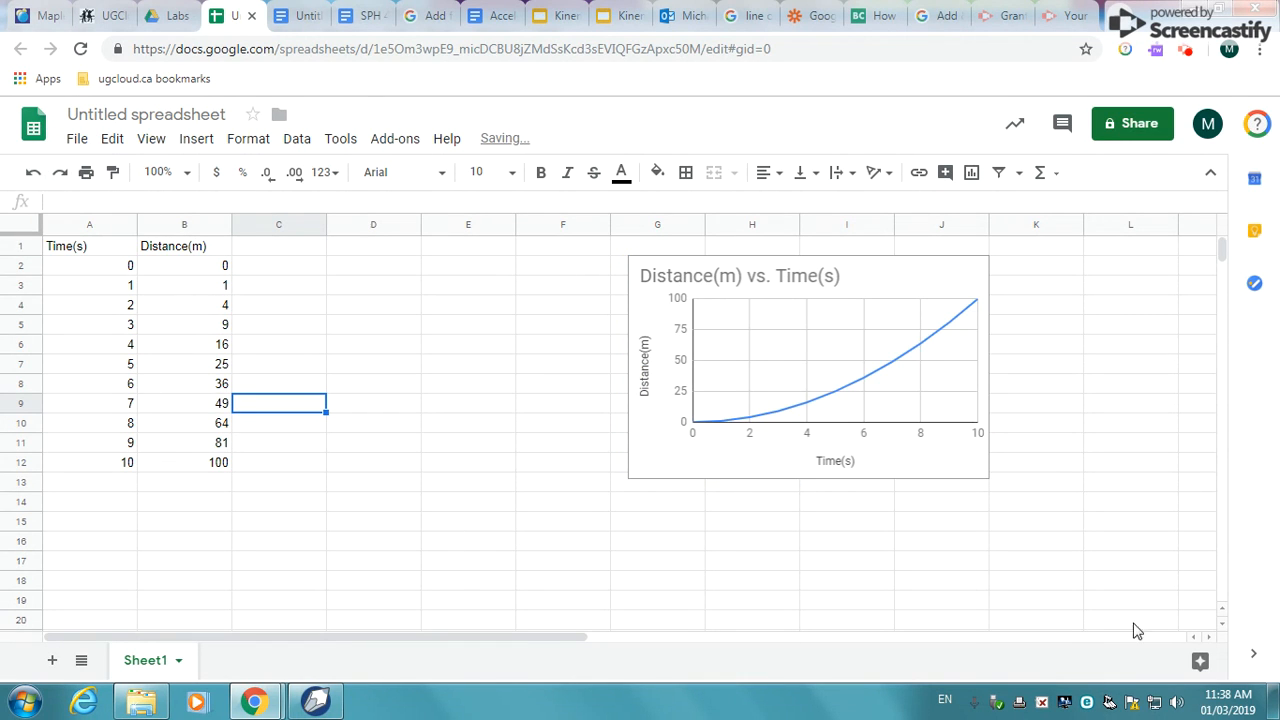
# Reduce the chart slightly from its corner and shift it about half a column farther from the data table.
pyautogui.click(930, 466)
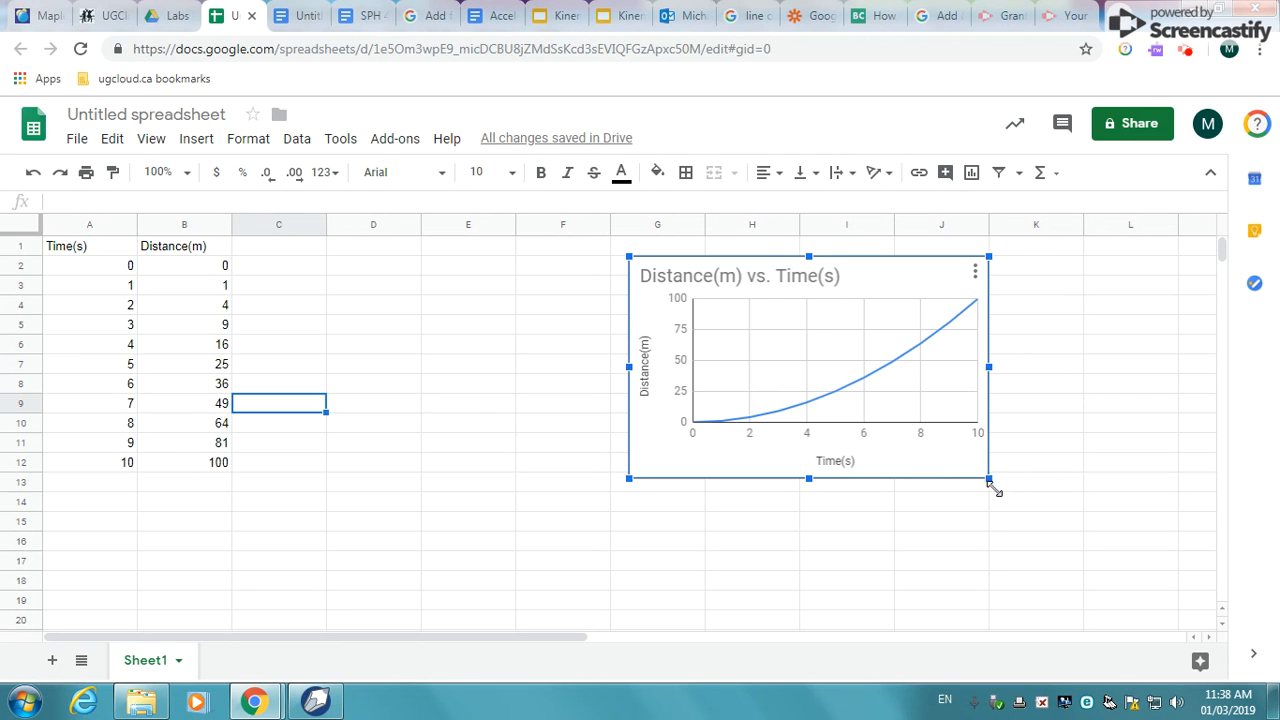
pyautogui.moveTo(989, 480)
pyautogui.mouseDown()
pyautogui.moveTo(1103, 589)
pyautogui.moveTo(975, 469)
pyautogui.mouseUp()
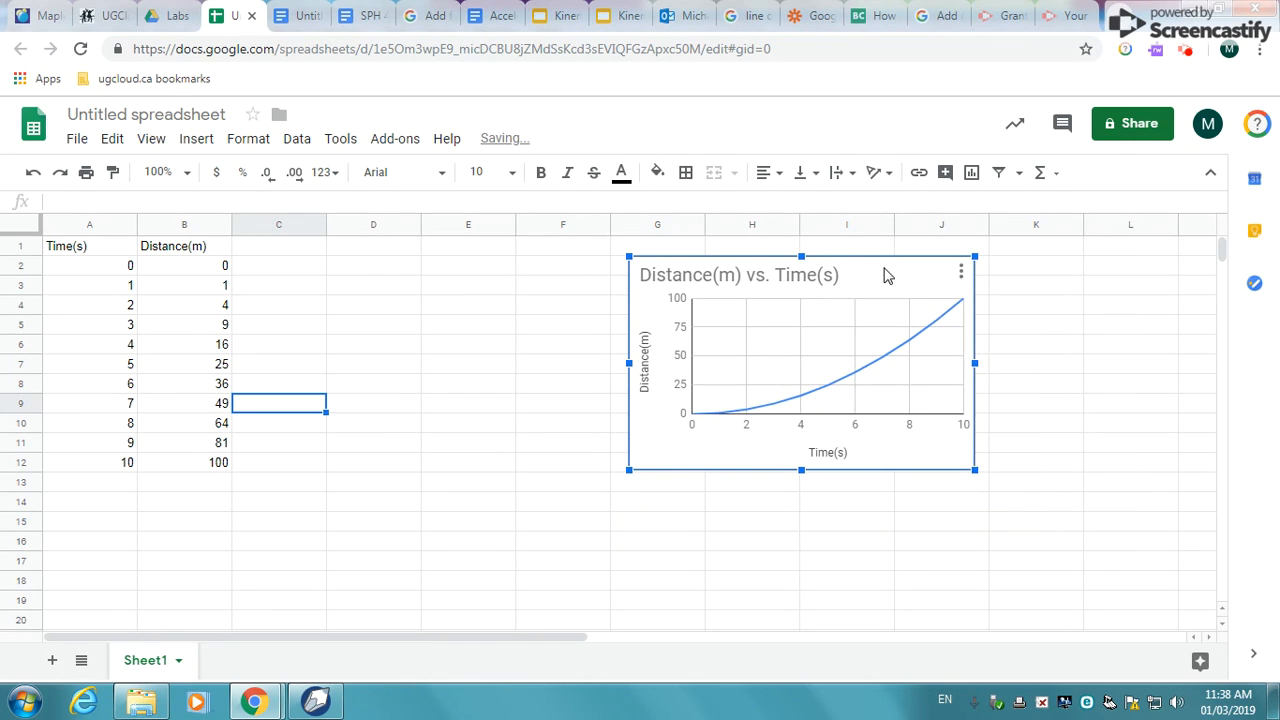
pyautogui.moveTo(885, 275); pyautogui.dragTo(938, 279)
pyautogui.click(483, 541)
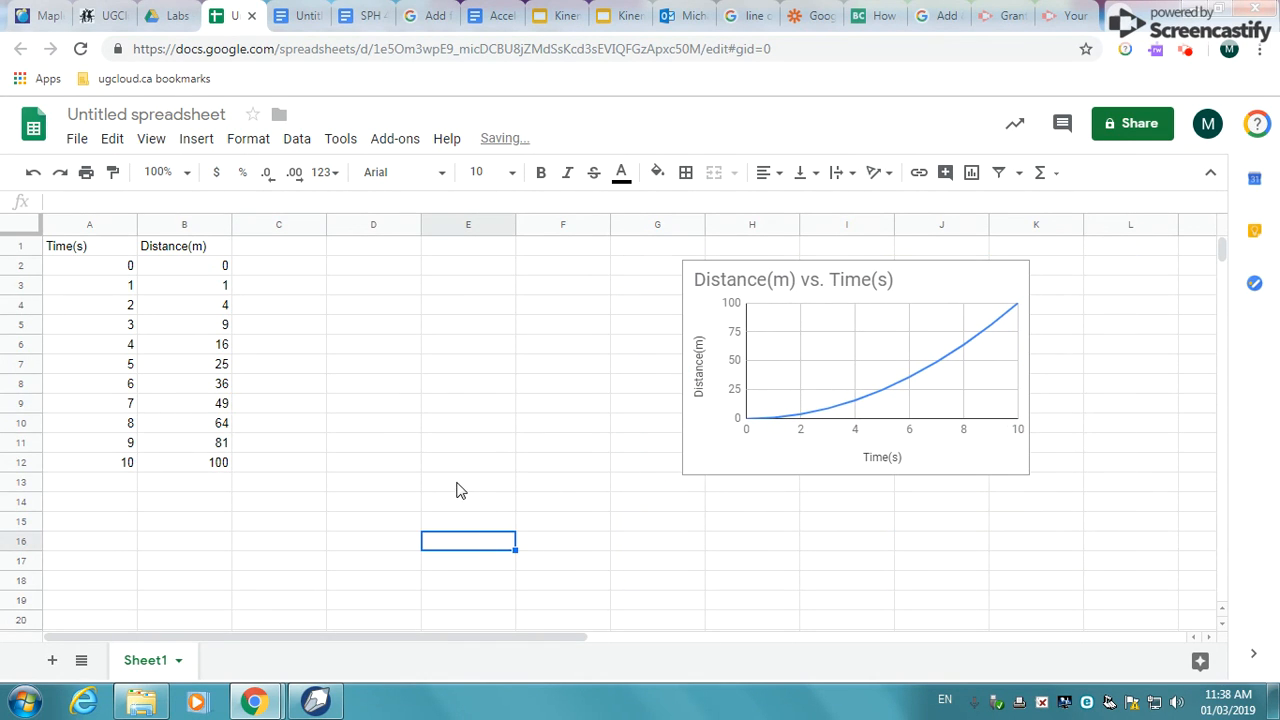
# Enter the headings "Half time" in D1 and "speed" in E1 for a second table.
pyautogui.click(338, 250)
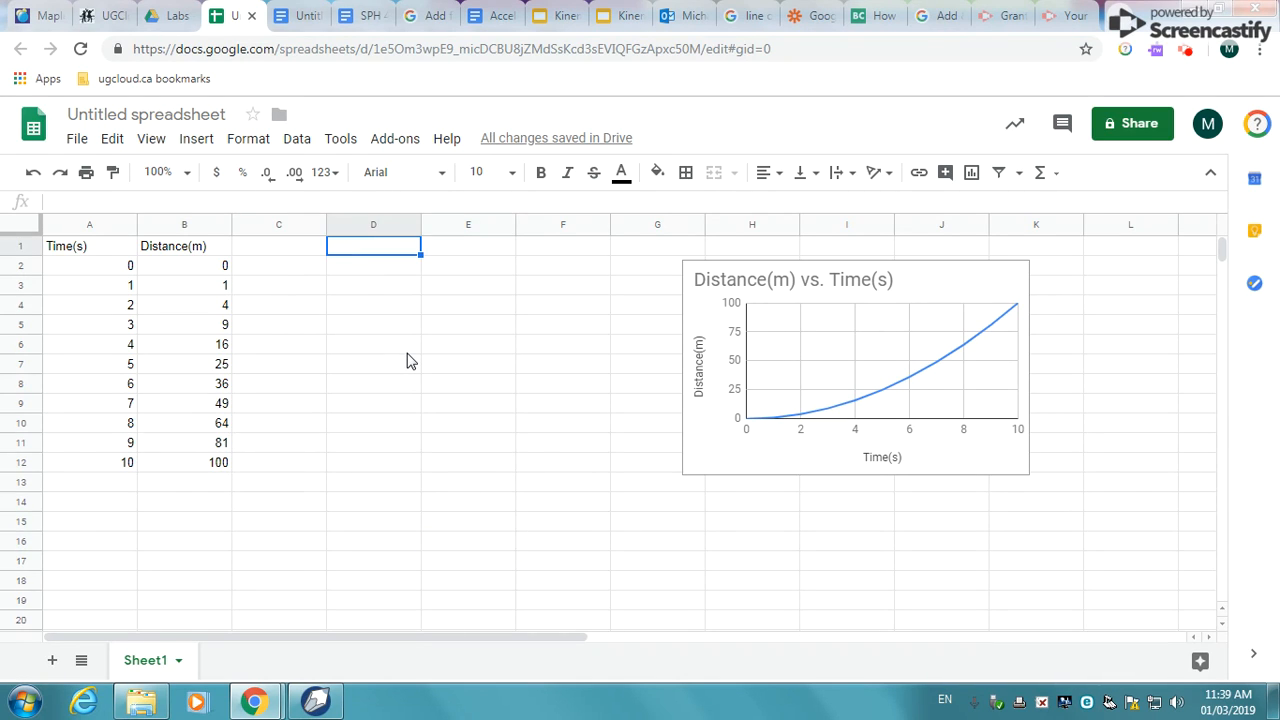
pyautogui.write('Half ti')
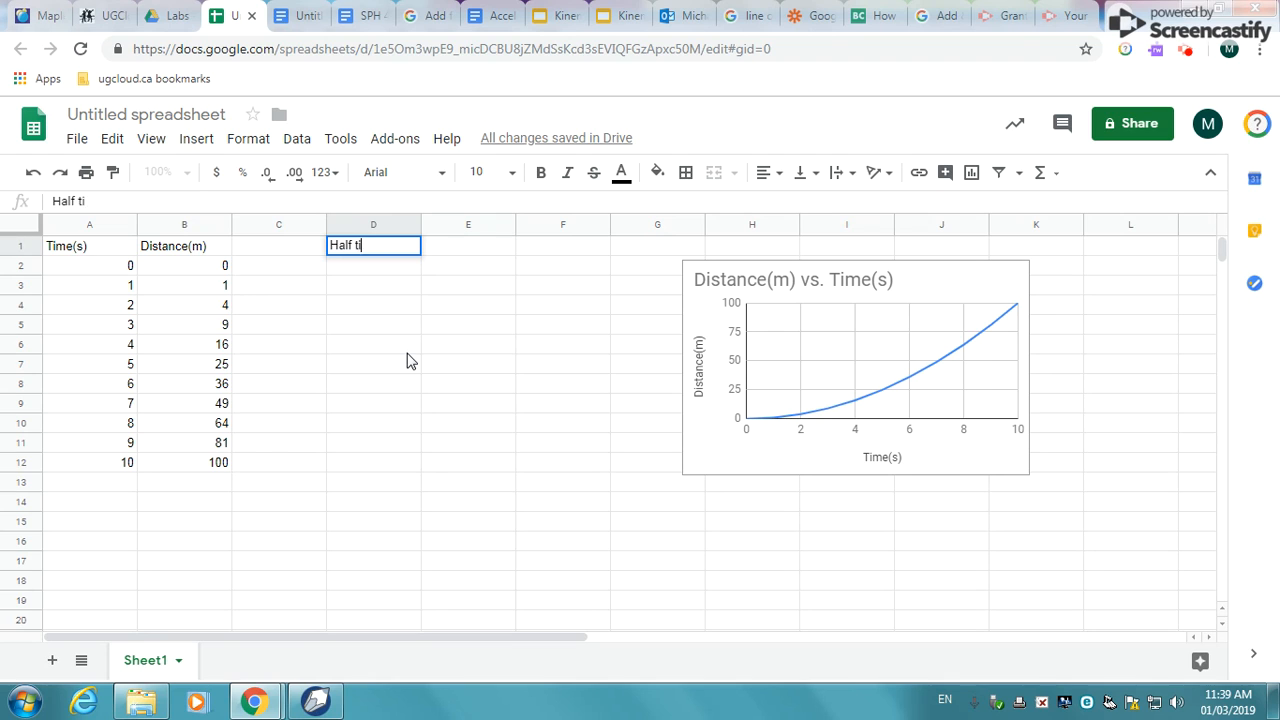
pyautogui.write('me')
pyautogui.press('Tab')
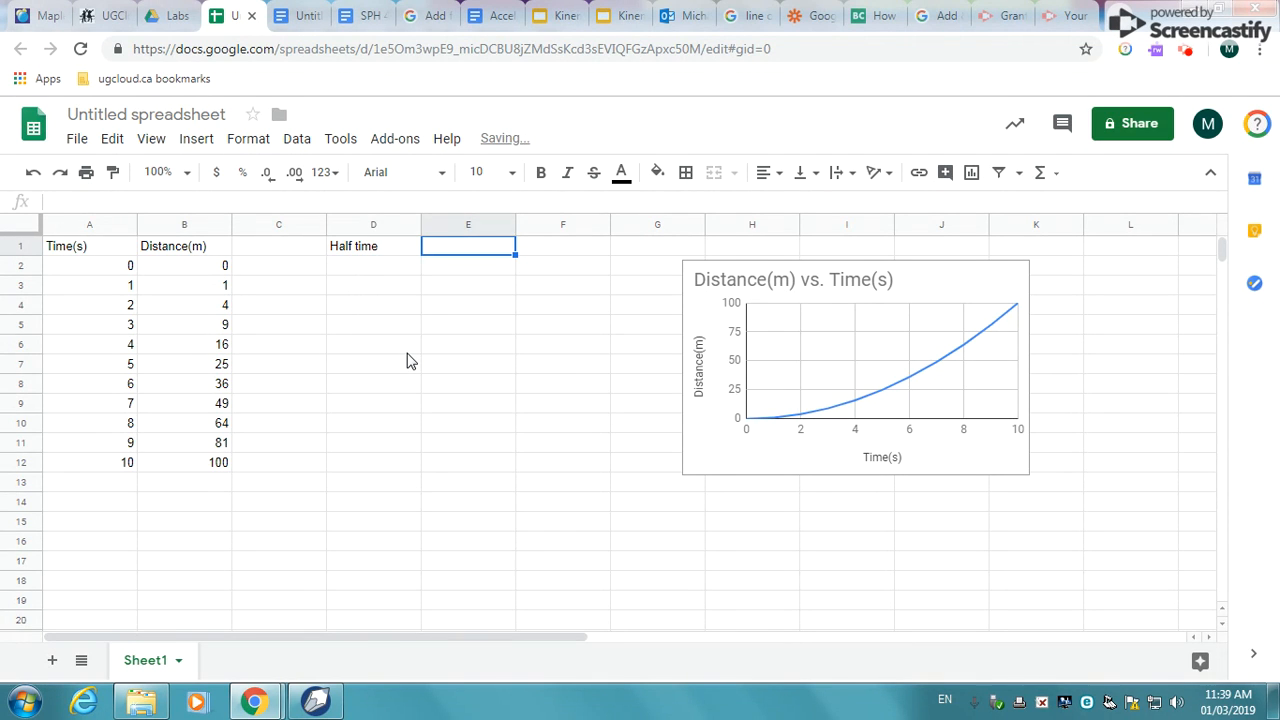
pyautogui.write('speed')
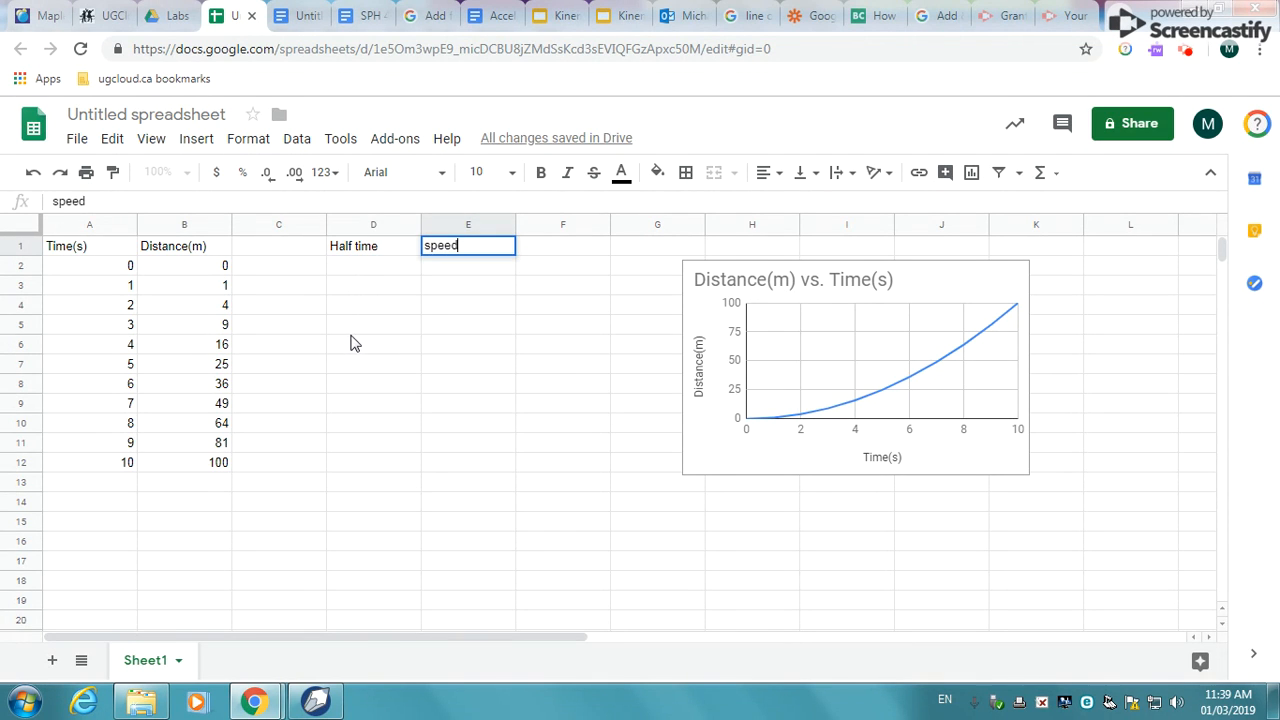
pyautogui.click(440, 289)
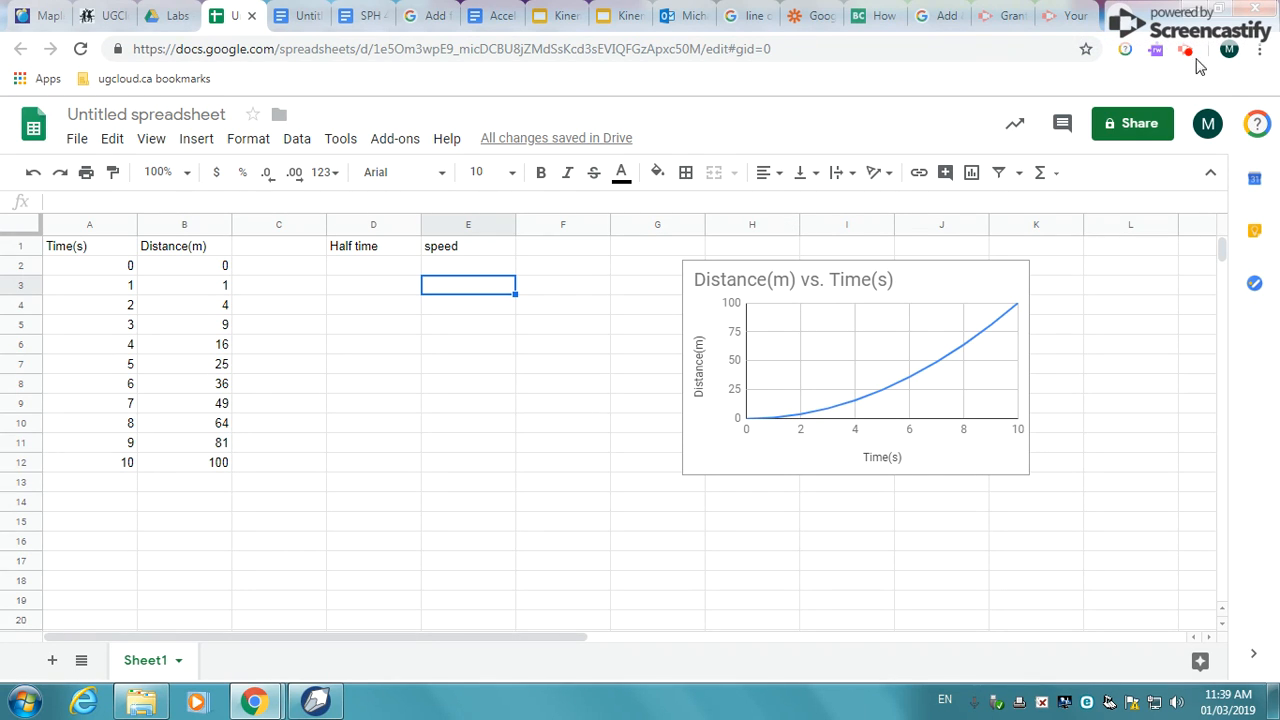
pyautogui.click(1187, 51)
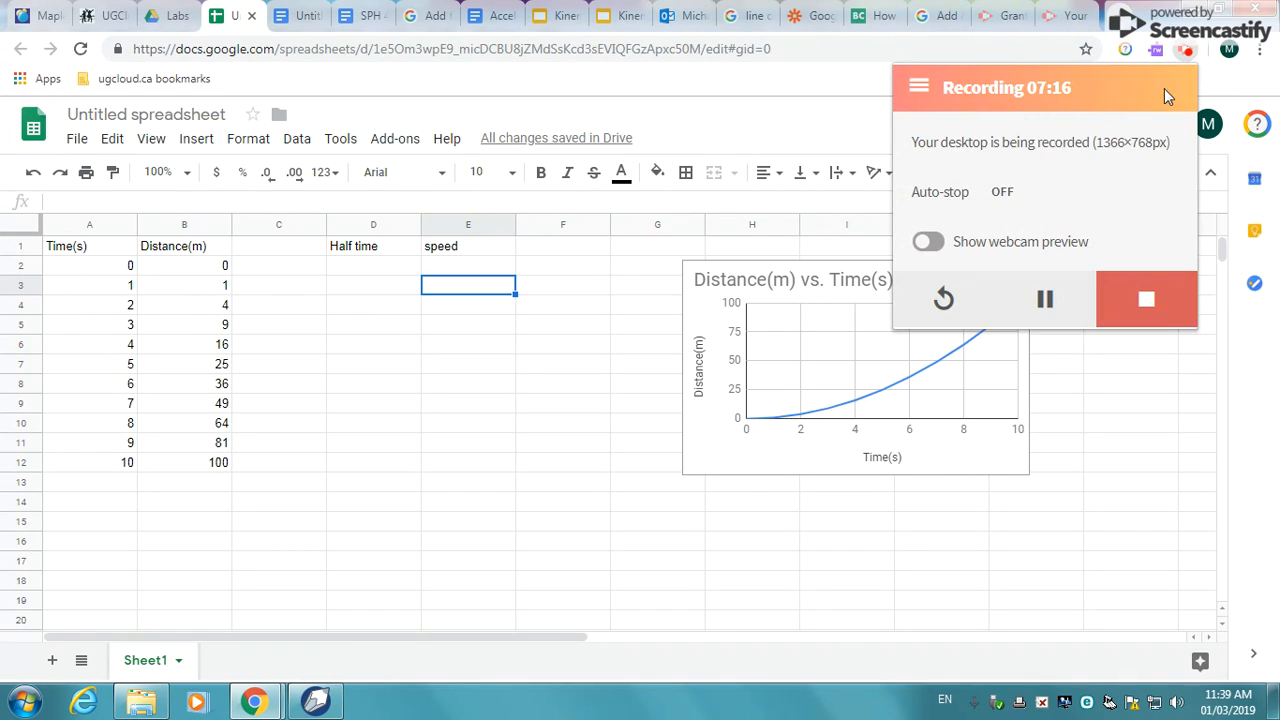